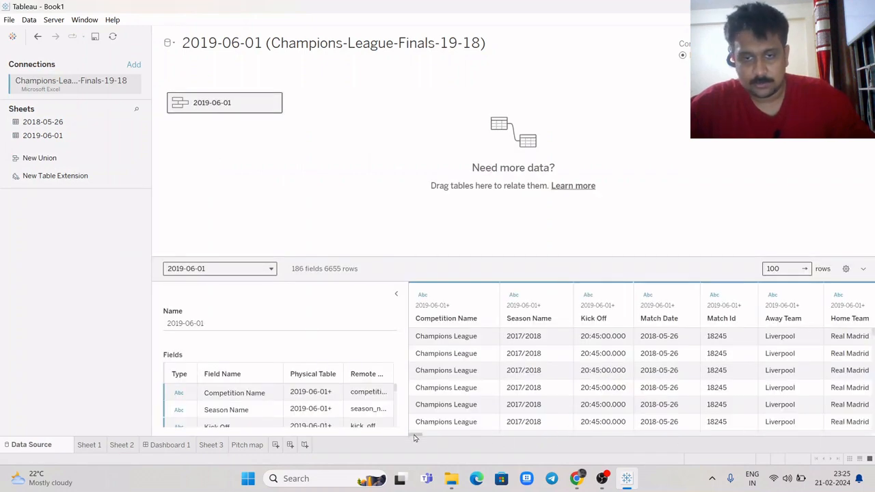
- Examine the 2019-06-01 table's field list and data preview, including the Location, pass and shot columns
drag(415, 437, 448, 431)
scroll(285, 406, down, 3)
scroll(273, 407, down, 6)
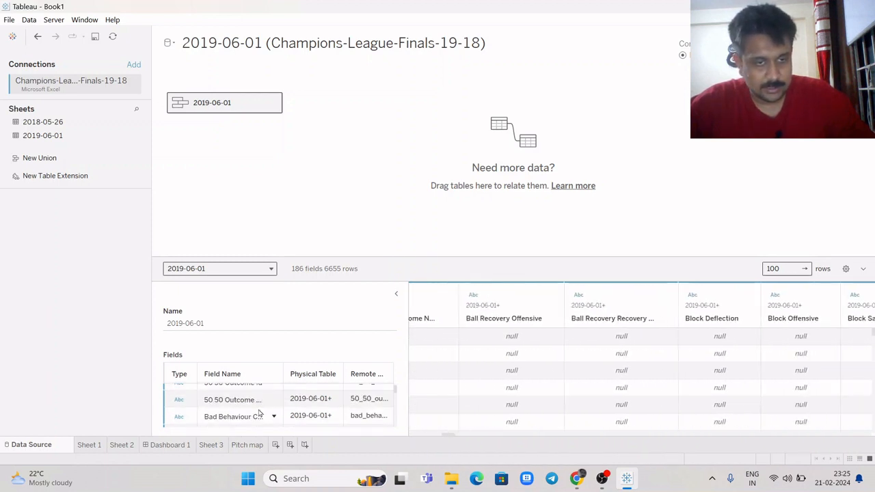
scroll(260, 413, down, 8)
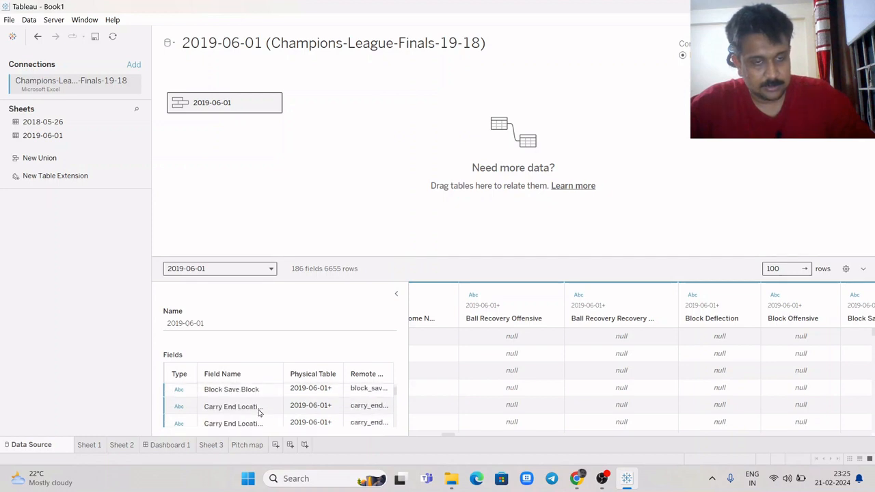
scroll(260, 413, down, 10)
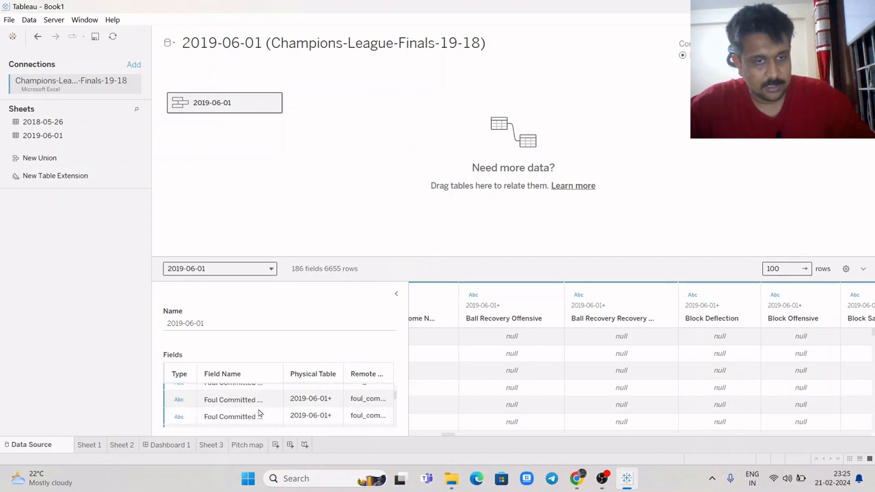
scroll(260, 412, down, 4)
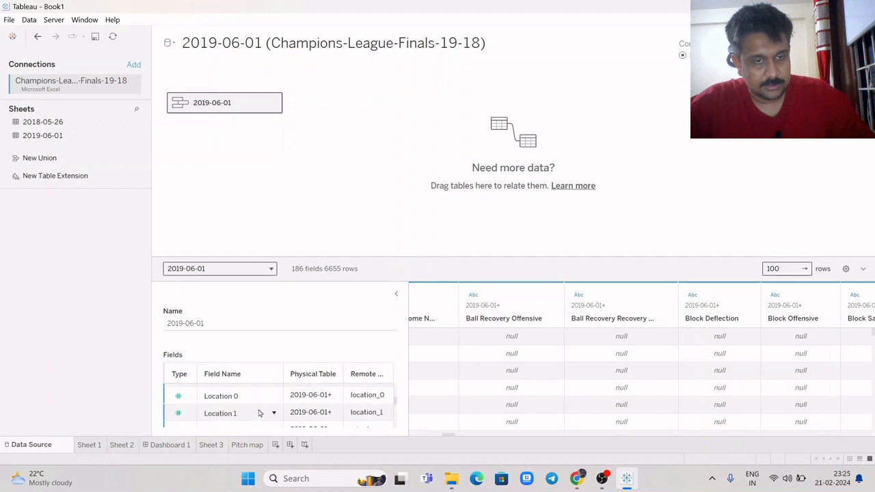
scroll(179, 420, up, 1)
scroll(190, 422, down, 2)
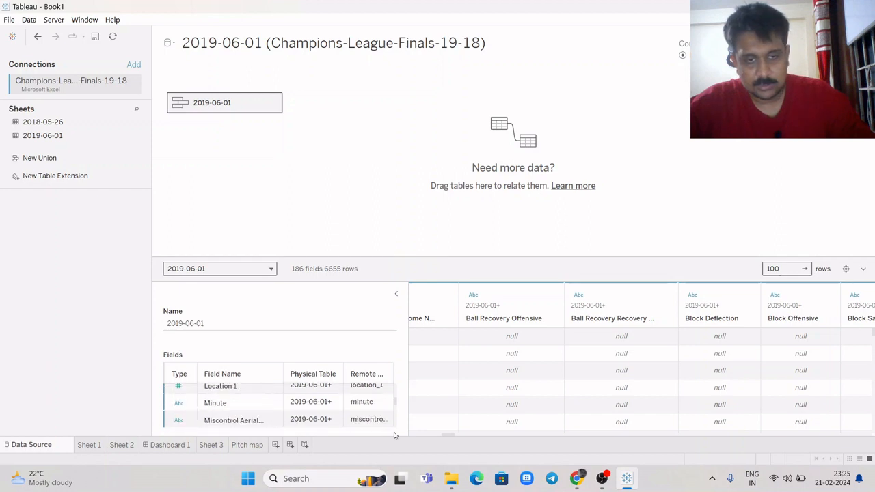
scroll(555, 441, right, 10)
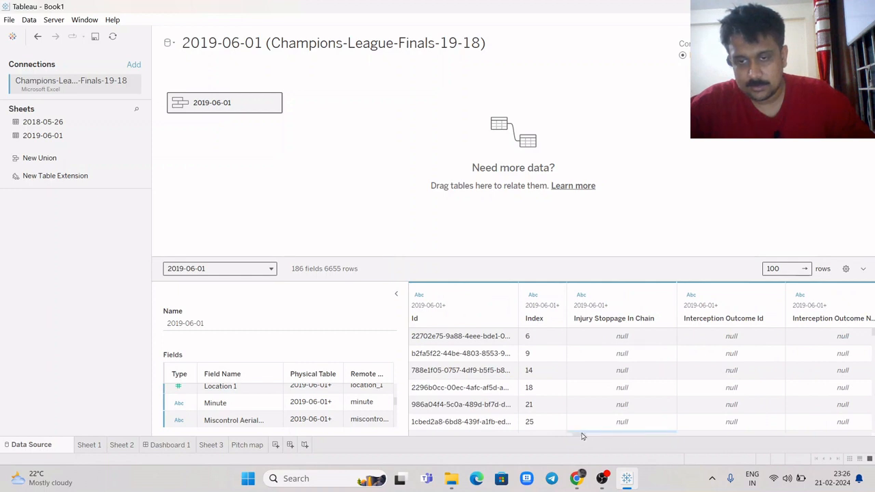
drag(582, 438, 617, 441)
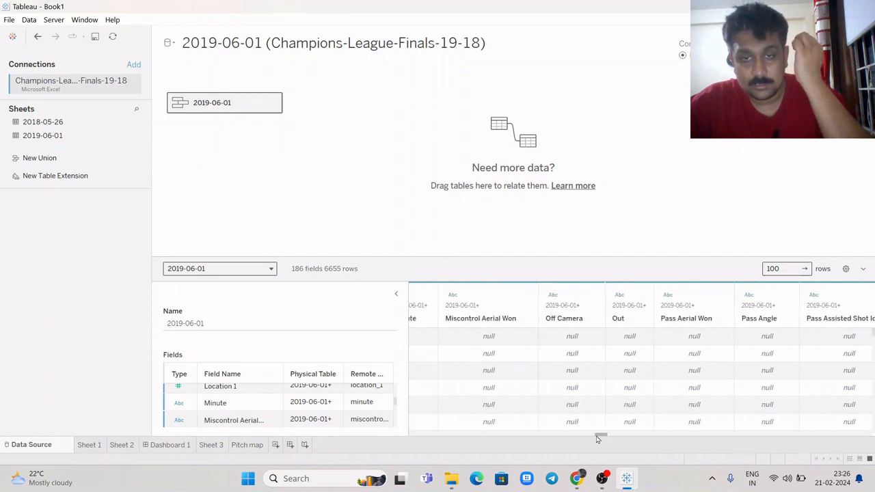
drag(585, 439, 782, 423)
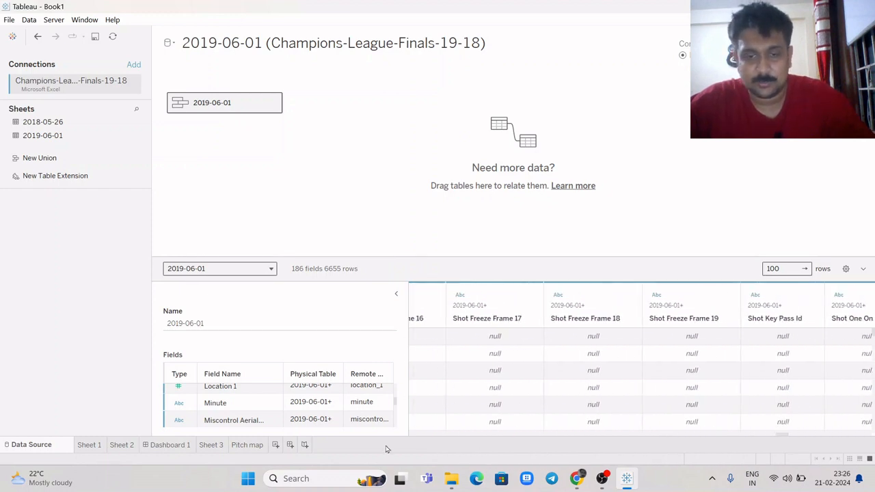
- On the Pitch map sheet, plot Location 0 on Columns against Location 1 on Rows, with Event Id as the detail level
click(241, 446)
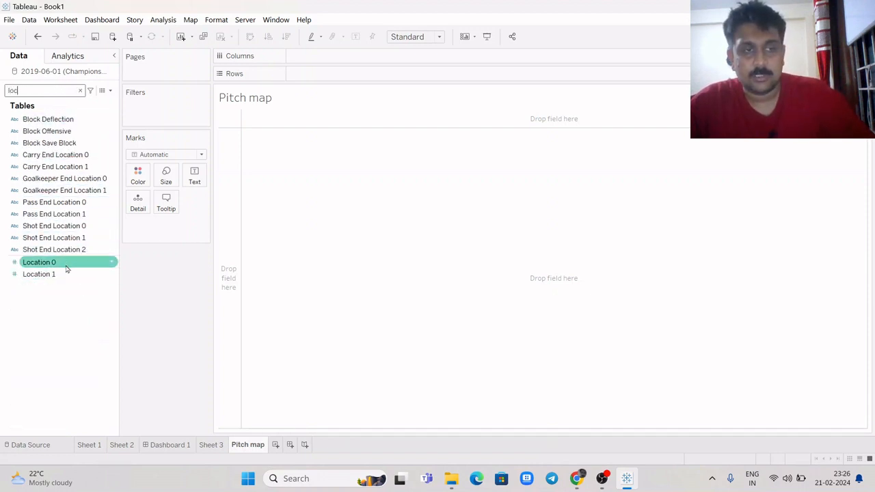
mouse_move(66, 268)
mouse_down()
mouse_move(160, 208)
mouse_move(278, 105)
mouse_move(330, 78)
mouse_move(338, 58)
mouse_up()
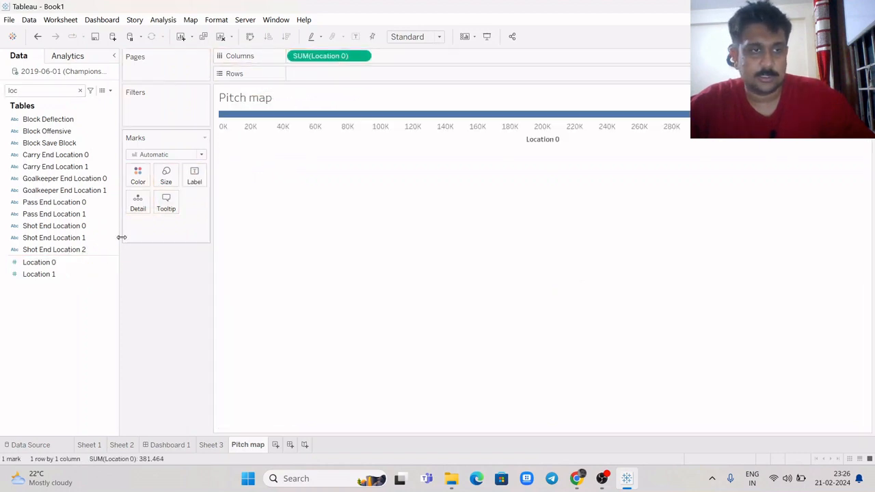
click(66, 277)
drag(67, 278, 320, 73)
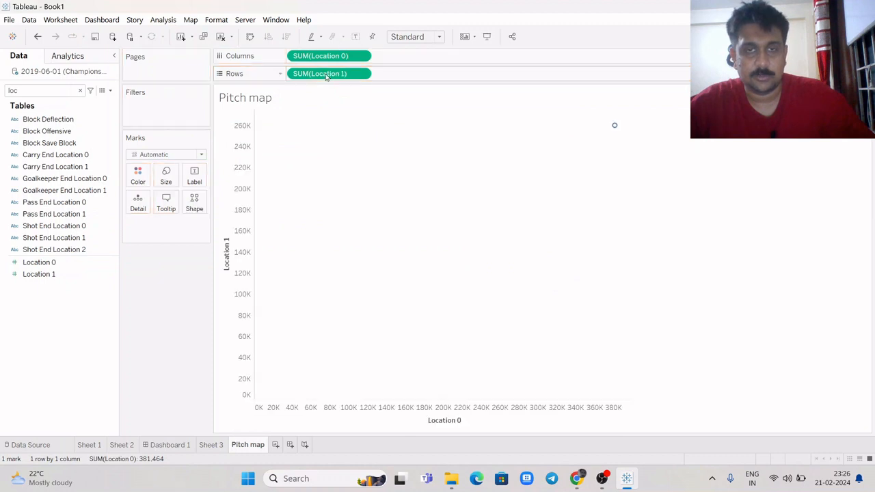
click(80, 91)
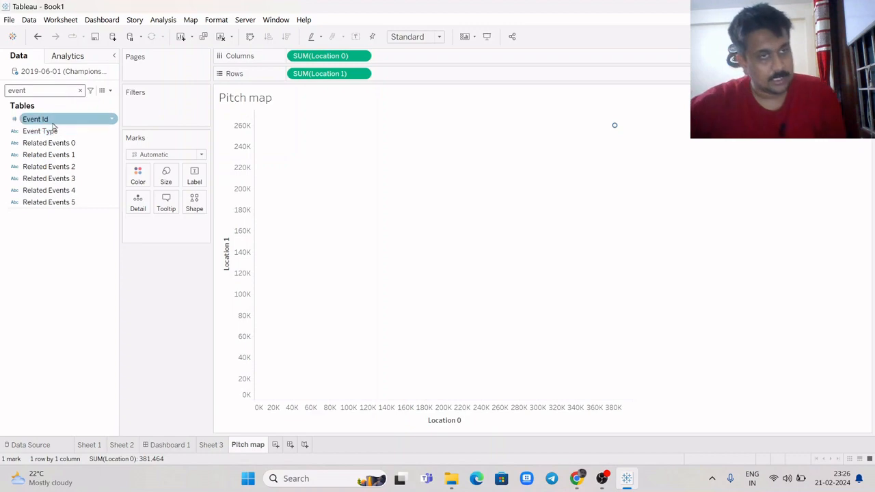
drag(47, 119, 353, 203)
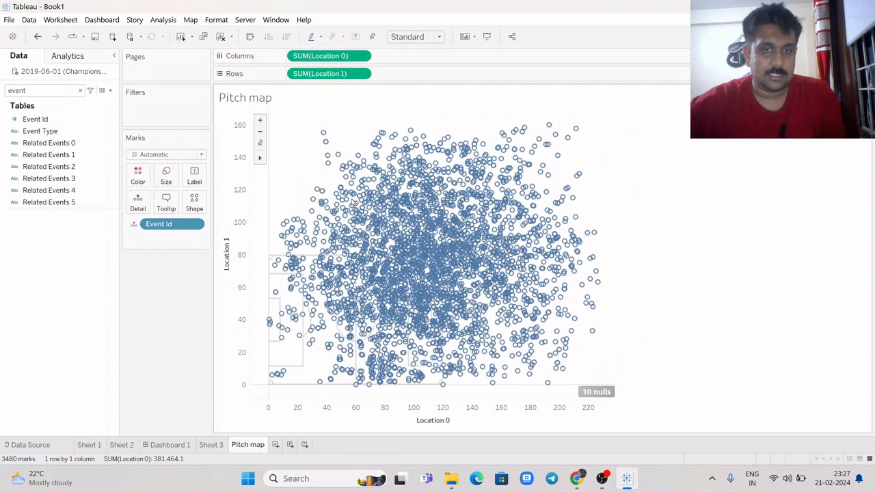
- Disable the soccer-pitch2 background image for the Champions League data source
click(190, 19)
mouse_move(262, 43)
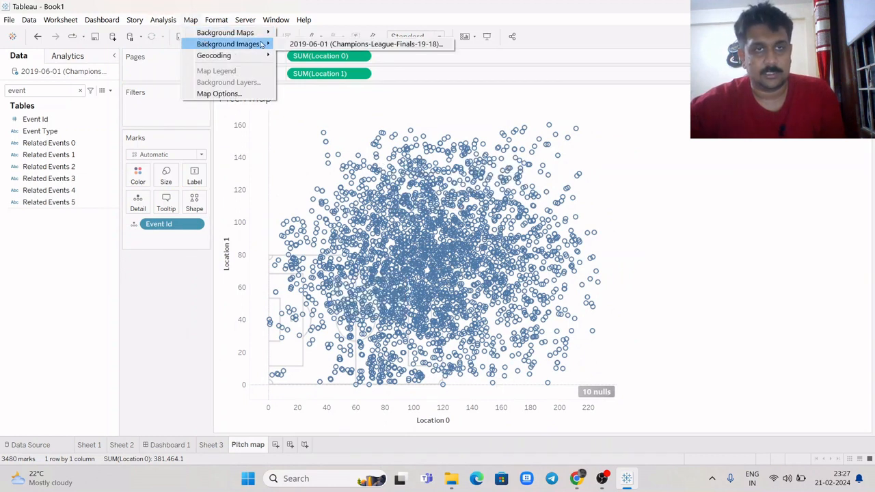
click(312, 45)
click(346, 211)
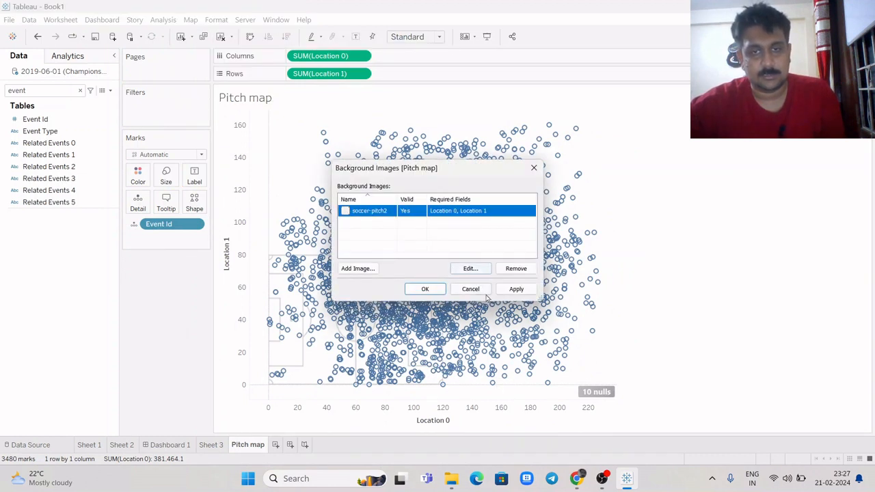
click(425, 288)
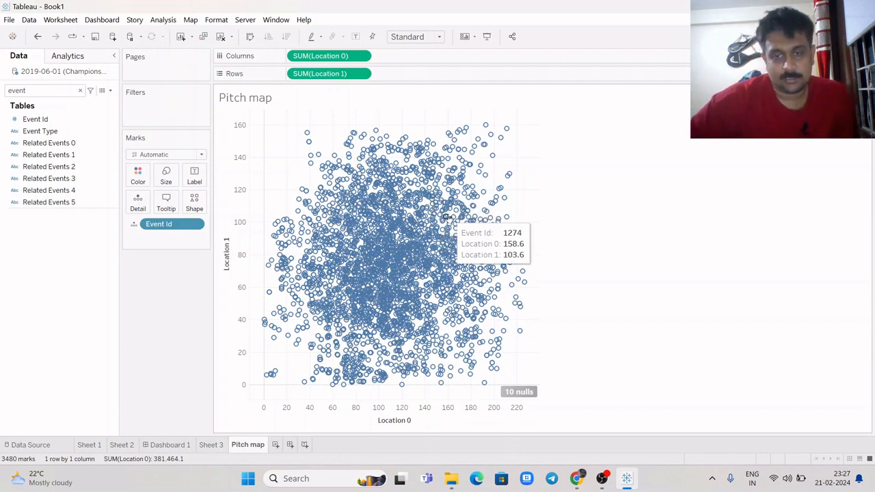
- Switch to Chrome and examine the StatsBomb pitch coordinates diagram in the Medium article, checking the StatsBomb data page as well
click(578, 479)
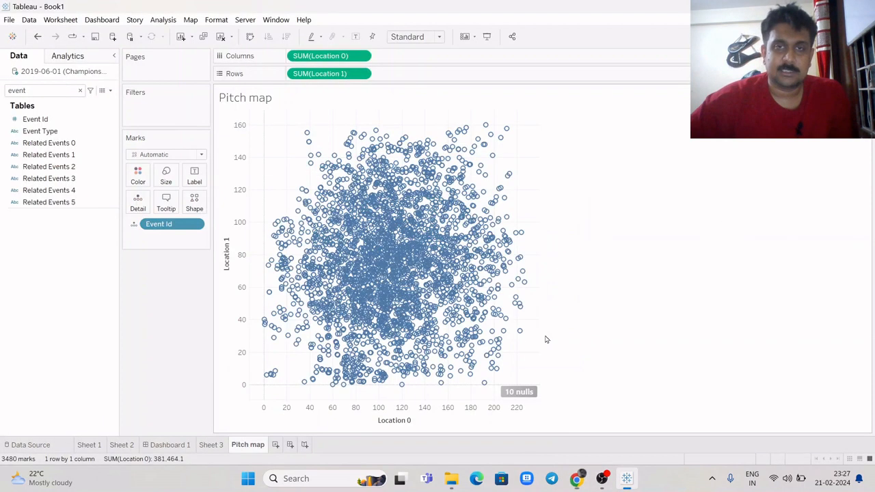
click(578, 478)
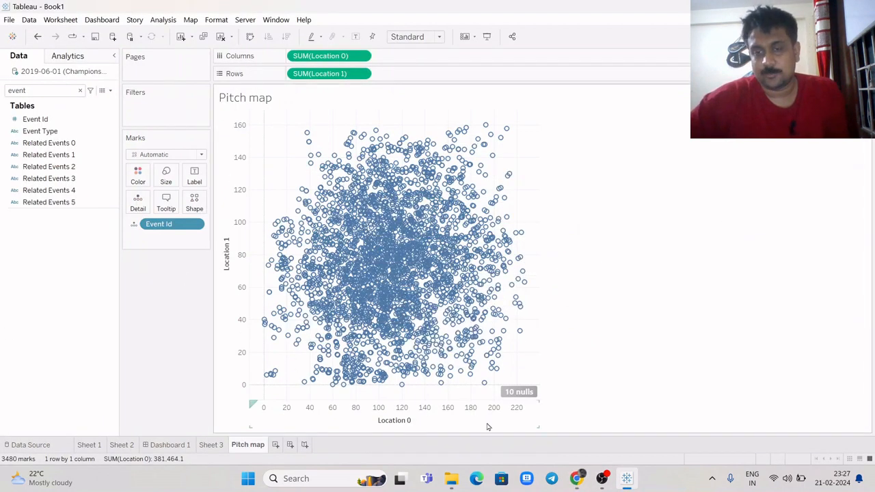
click(576, 478)
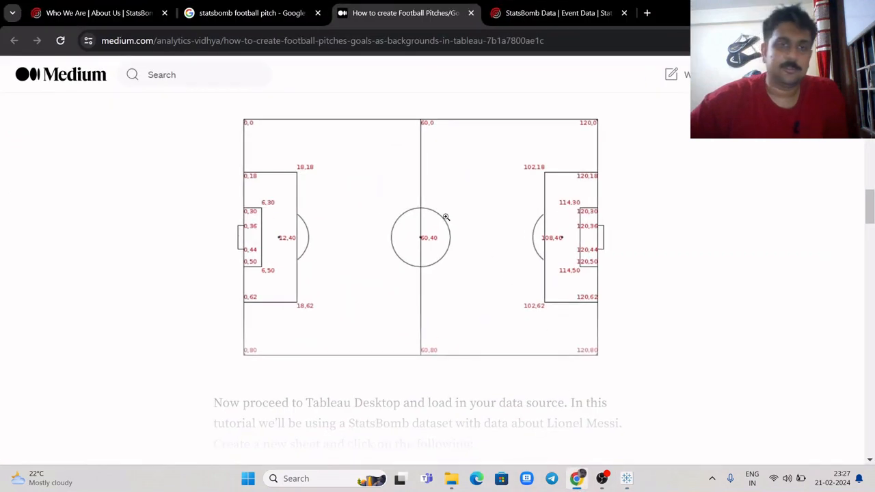
click(250, 123)
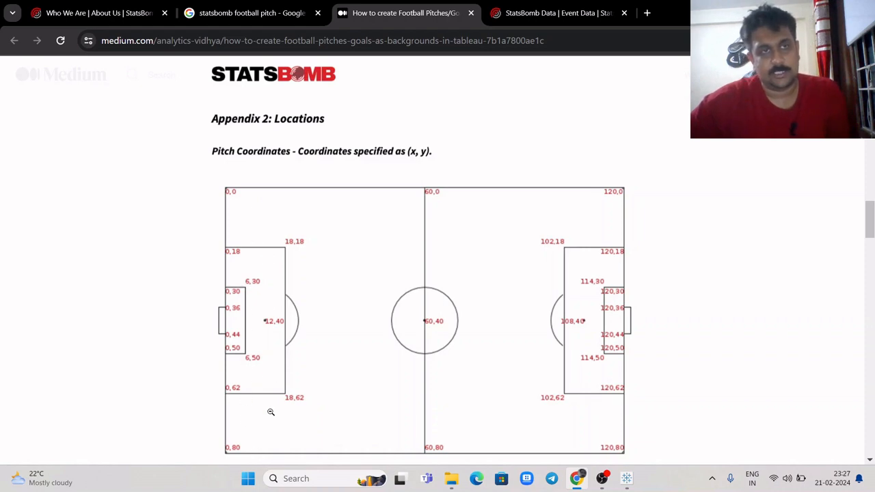
click(578, 482)
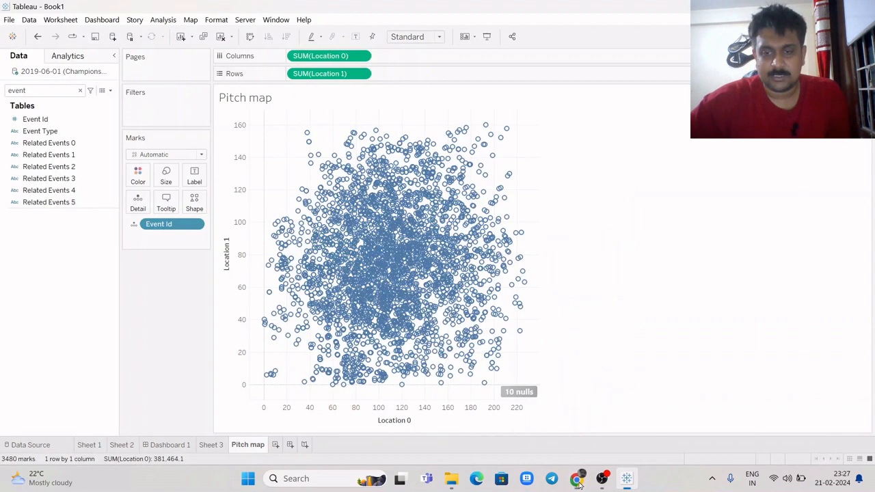
click(579, 481)
click(542, 15)
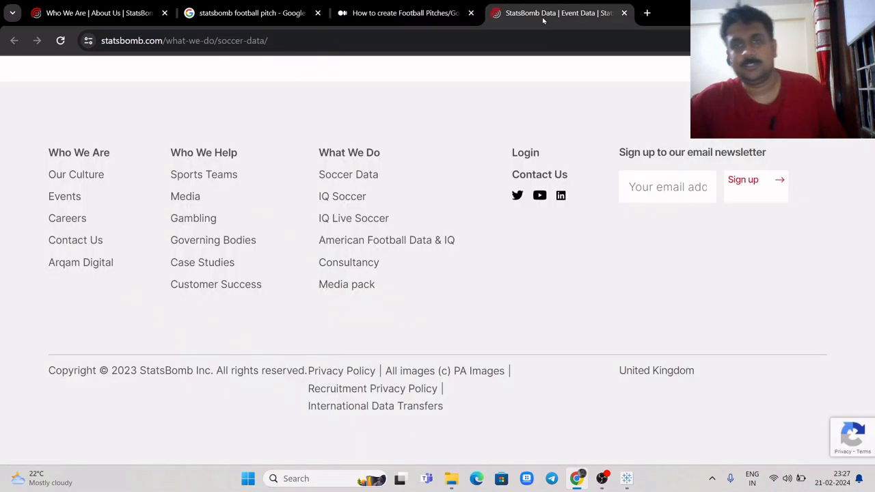
- Search Google Images for "football pitch" in a new tab and narrow the results to printable ones
click(647, 13)
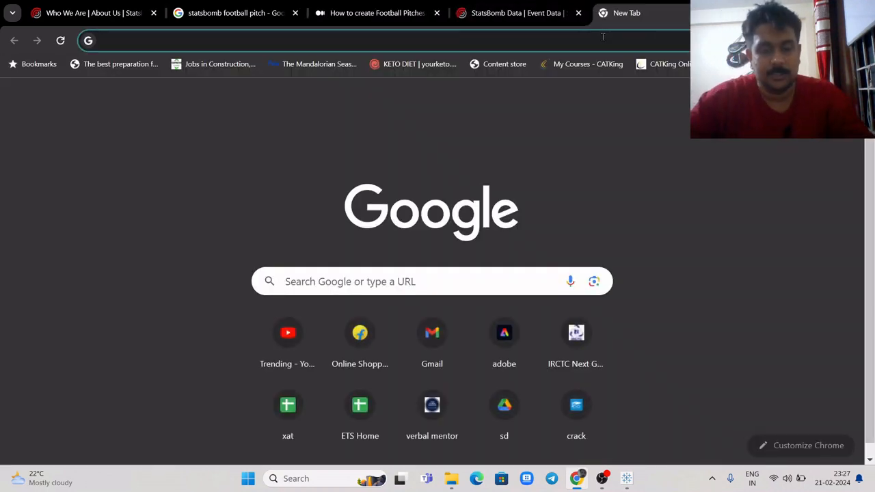
text(football pitch)
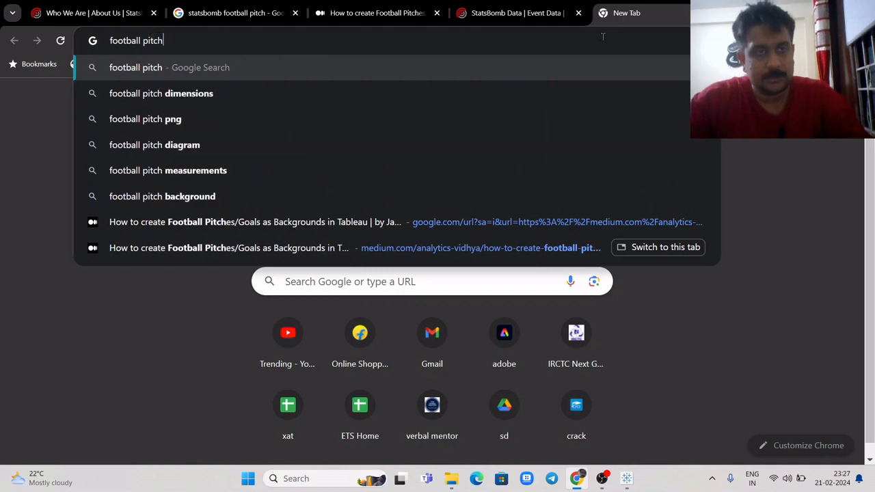
key(Return)
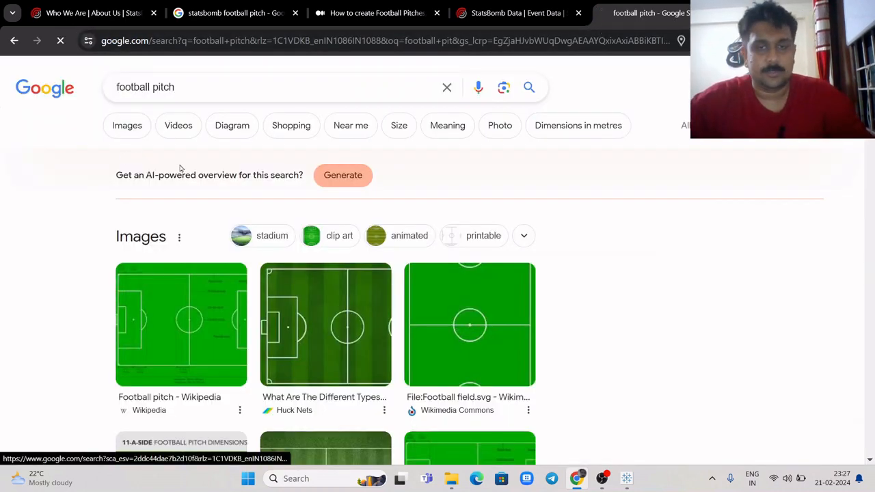
click(127, 130)
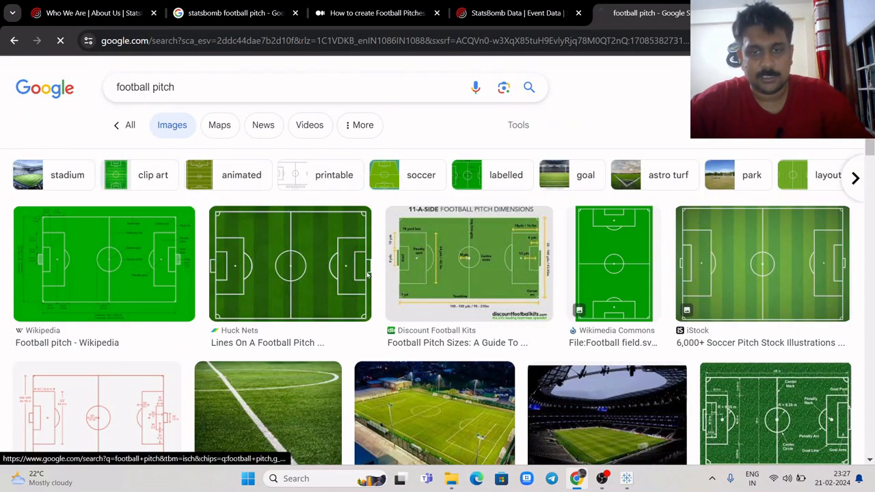
scroll(523, 214, down, 3)
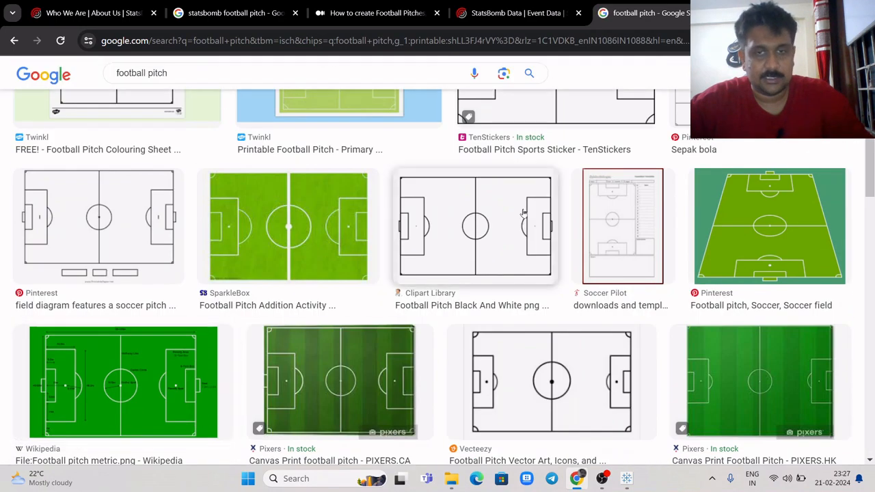
- Open the black-and-white Clipart Library pitch image at full size and save it to Downloads as BTaK7R49c.jpg
click(488, 229)
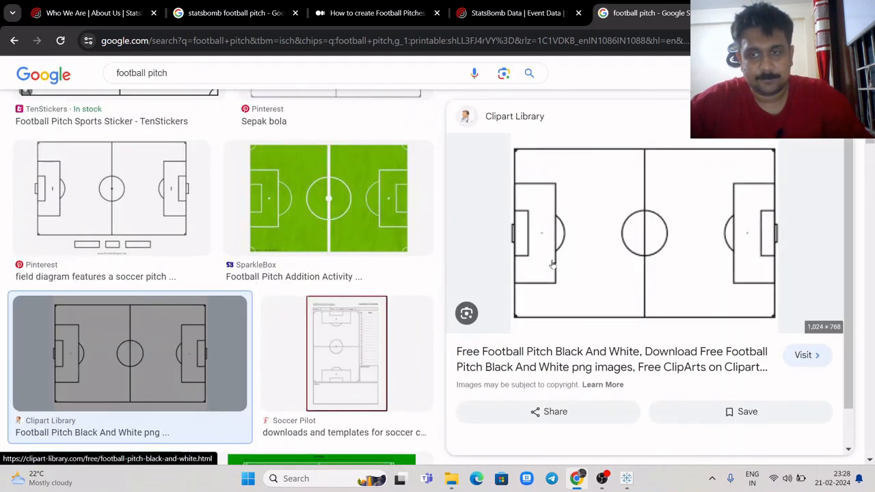
right_click(643, 255)
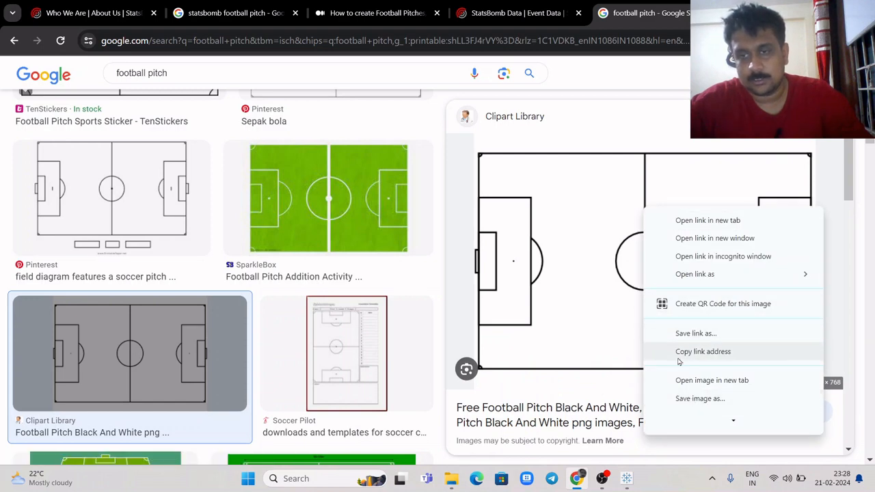
click(704, 380)
click(650, 13)
right_click(526, 179)
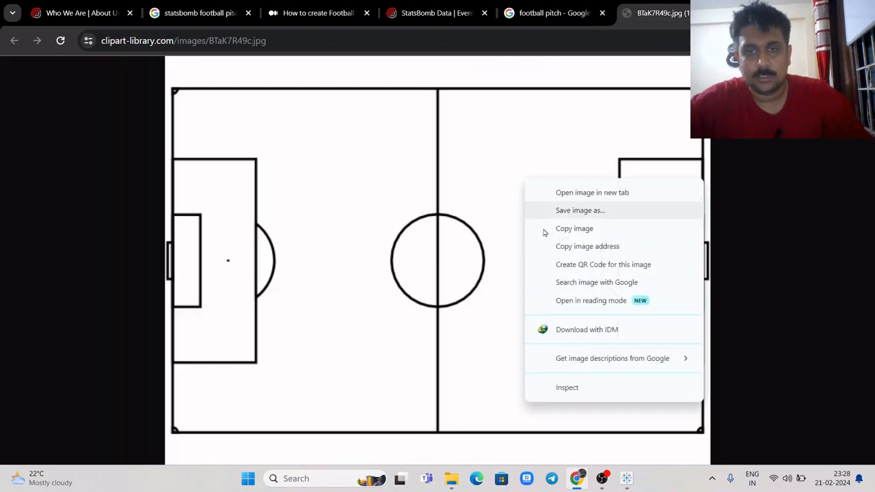
click(570, 212)
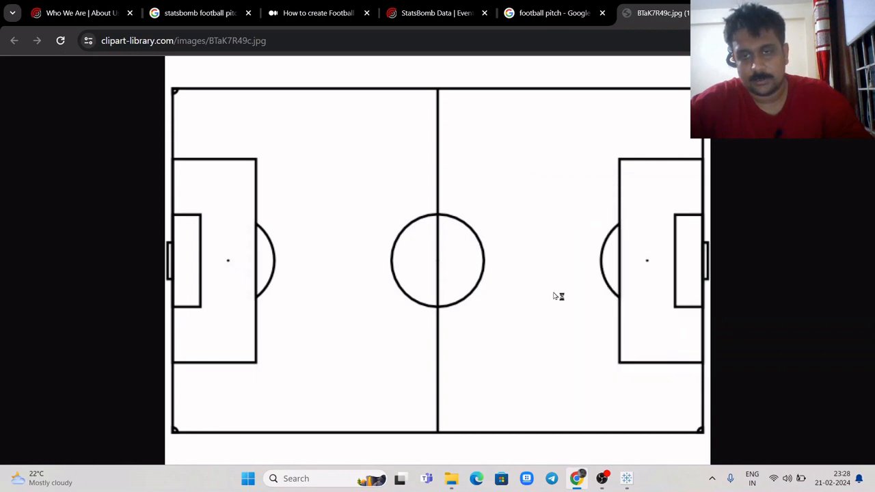
click(788, 432)
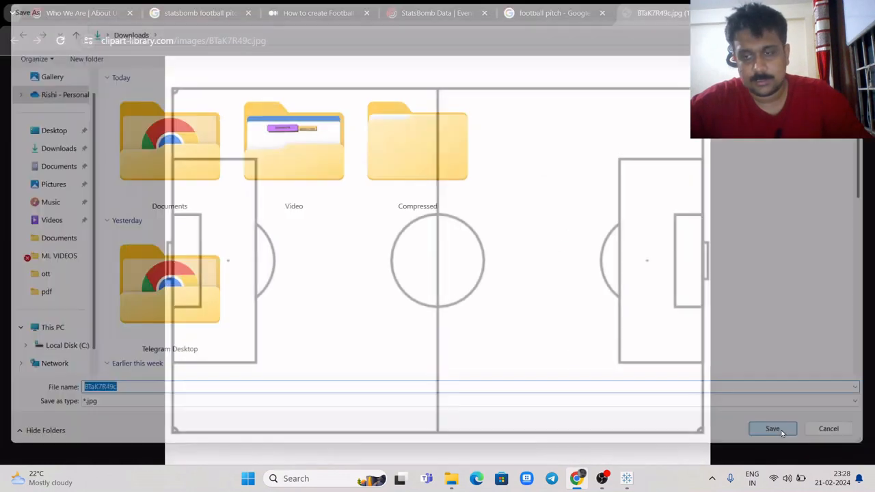
key(ctrl+w)
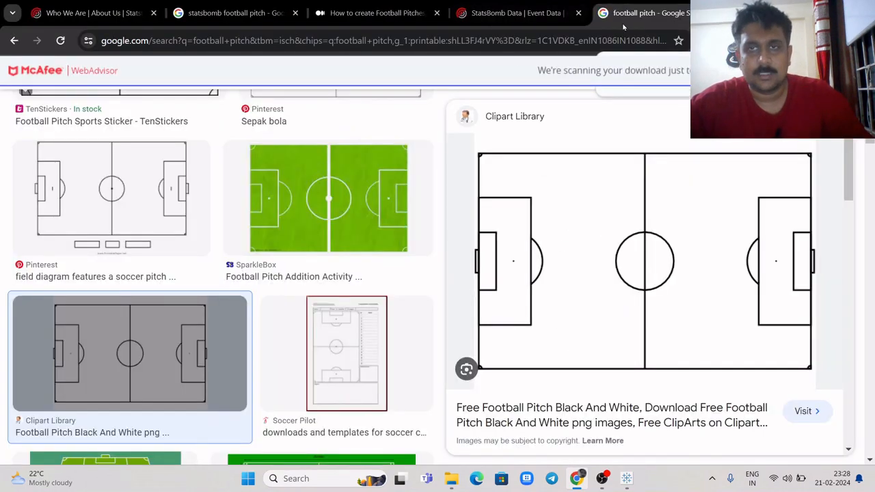
- Switch to Tableau and give the Location 1 axis a custom range of 0 to 80 with a reversed scale
click(627, 479)
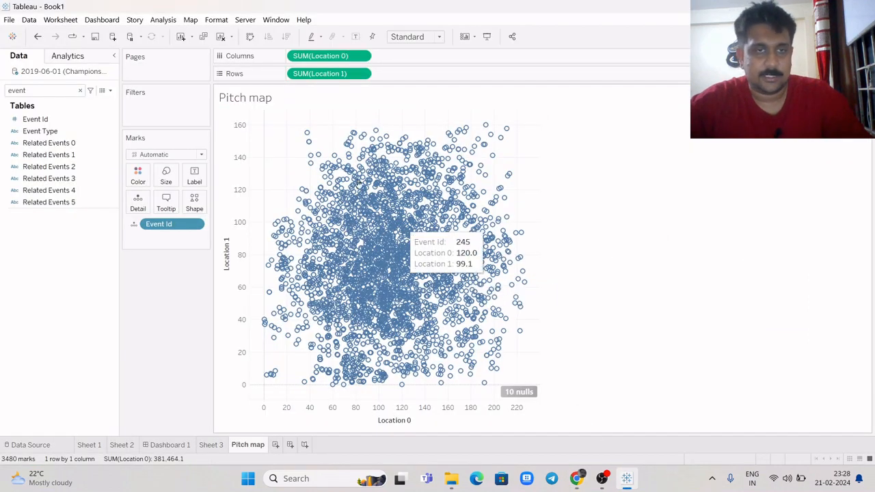
right_click(228, 197)
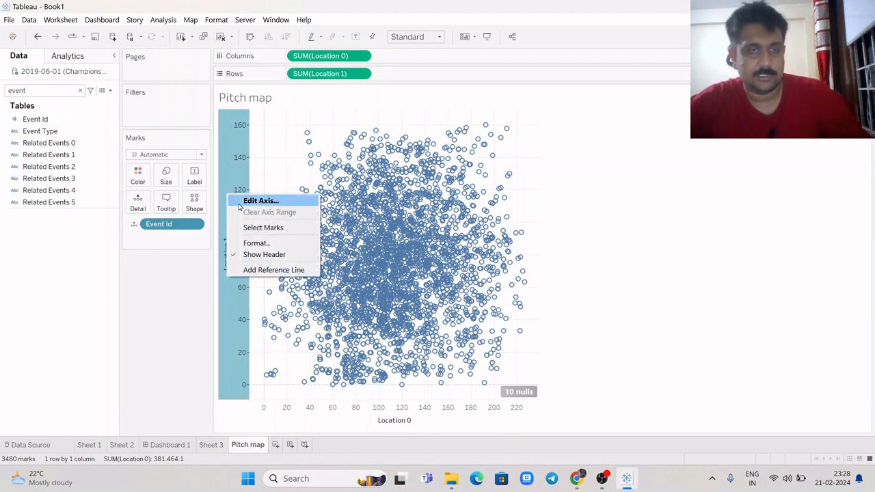
click(260, 202)
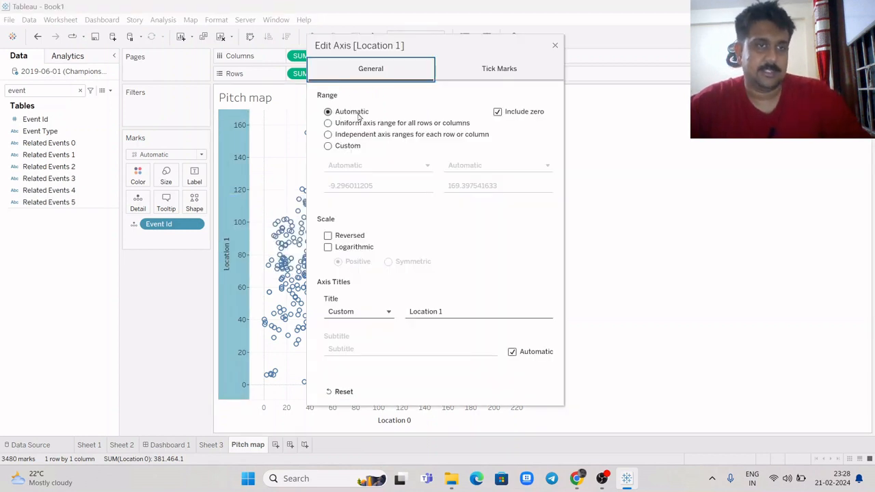
click(356, 147)
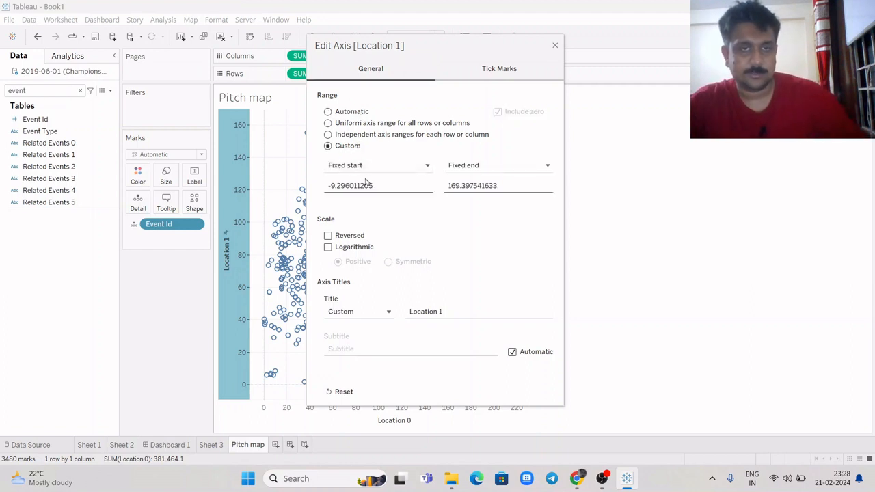
drag(379, 187, 312, 186)
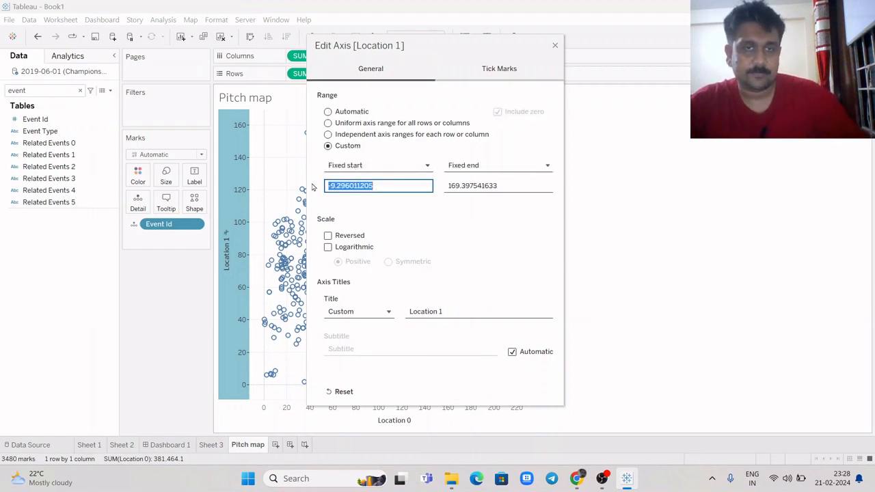
text(0)
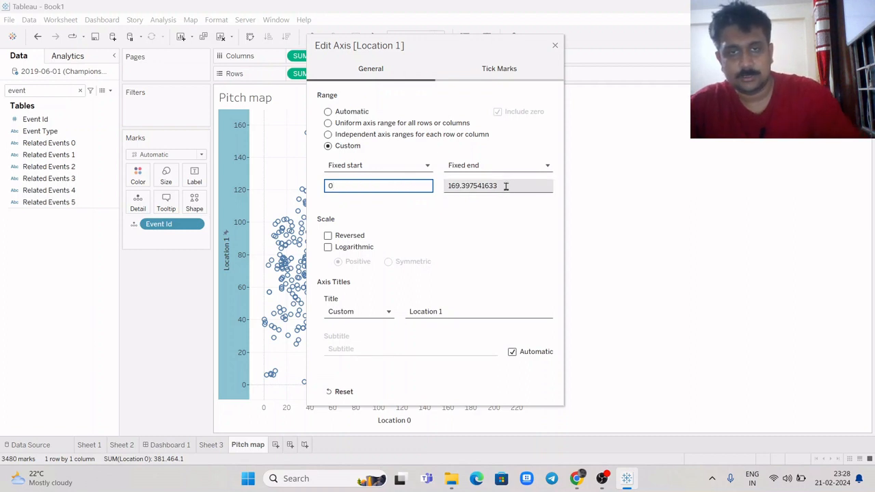
drag(506, 186, 446, 186)
text(80)
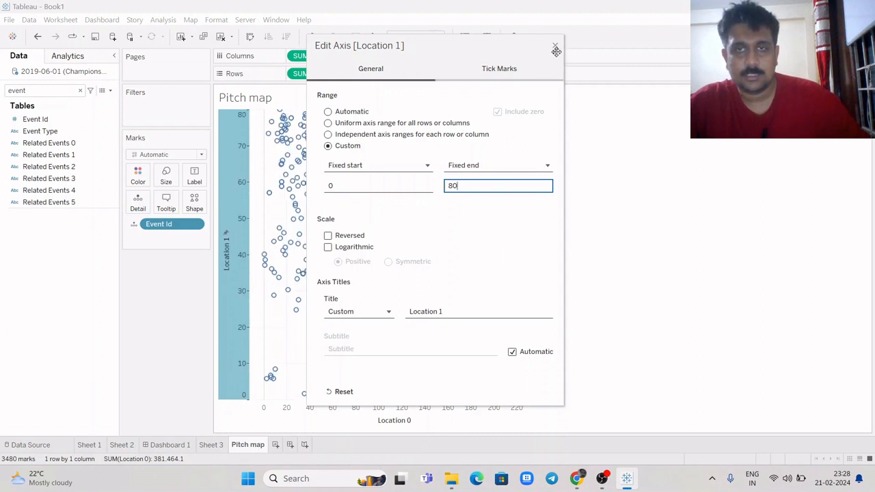
click(328, 235)
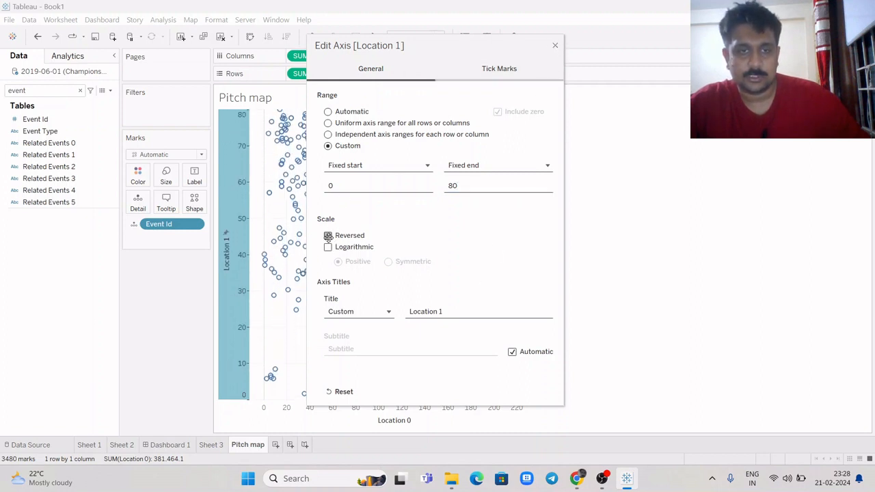
click(555, 47)
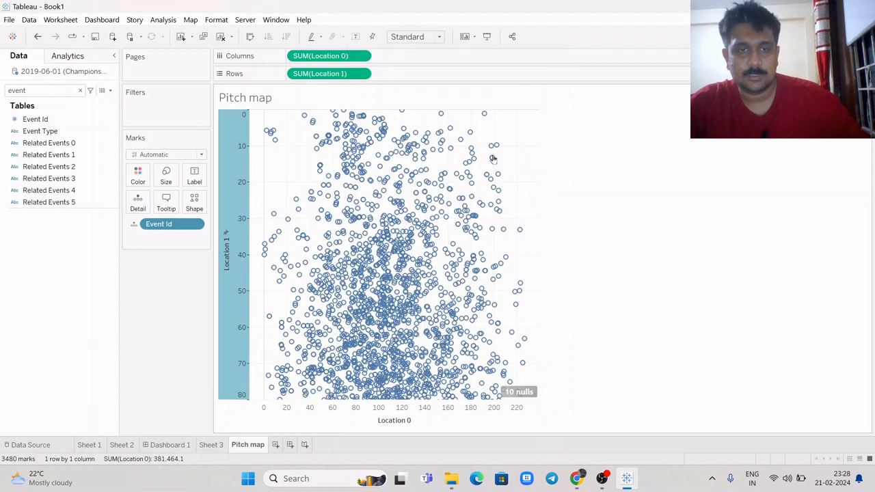
- Give the Location 0 axis a custom range from 0 to 120 and reverse its scale
right_click(421, 420)
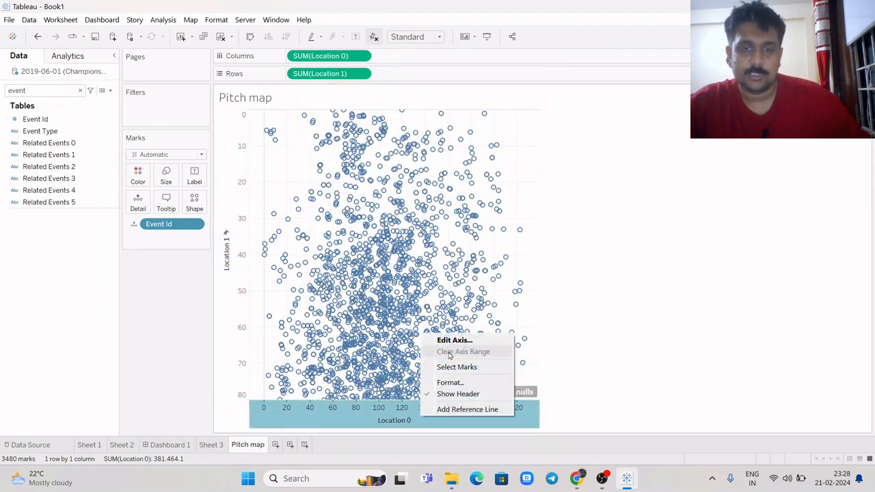
click(441, 339)
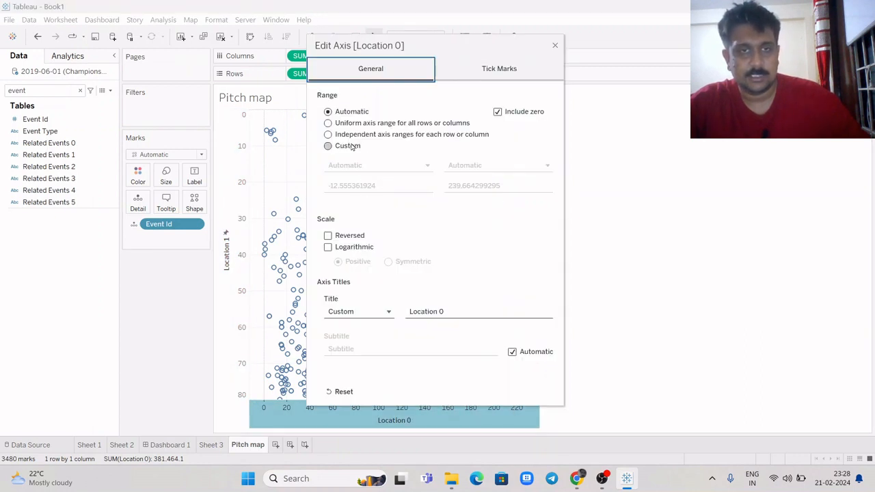
click(352, 147)
drag(383, 192, 305, 180)
text(0)
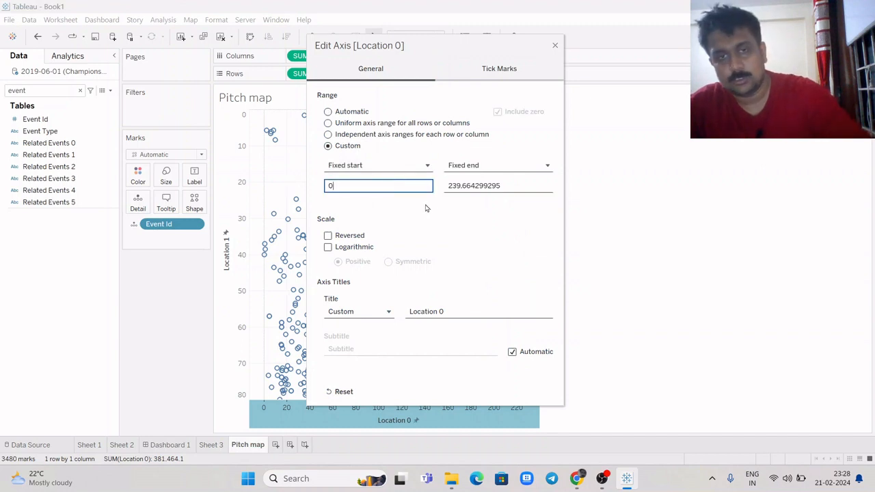
click(469, 185)
double_click(470, 185)
text(120)
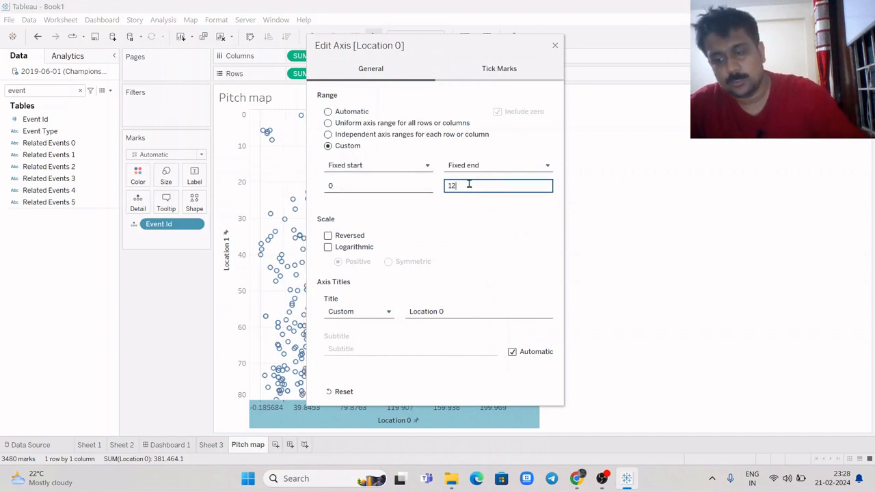
click(328, 236)
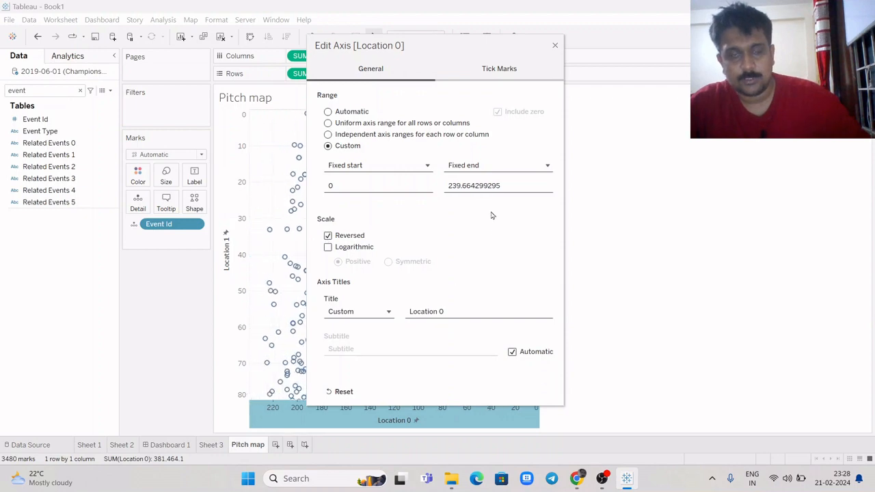
click(556, 46)
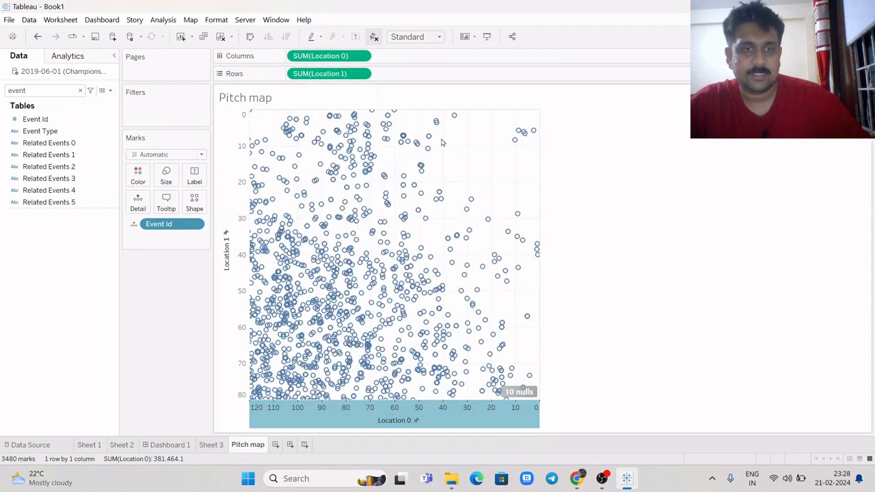
- Start a new background image for the Champions League data source and load BTaK7R49c.jpg from Downloads
mouse_move(342, 148)
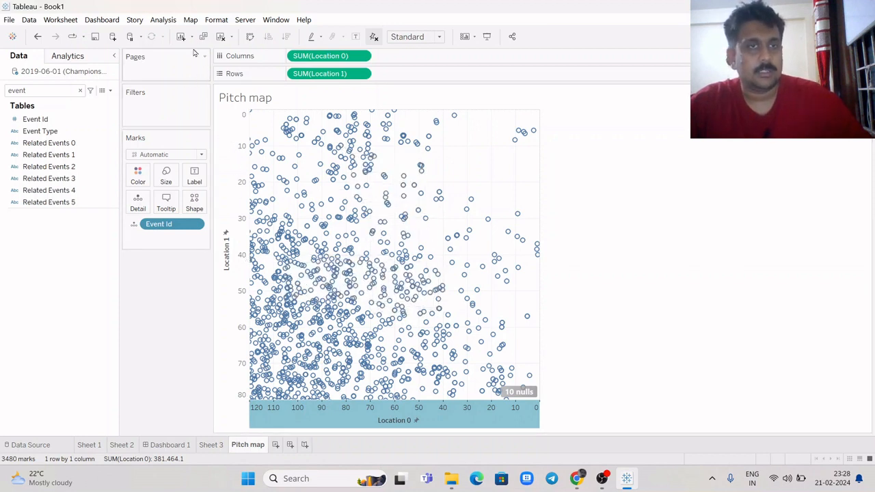
click(190, 19)
mouse_move(203, 43)
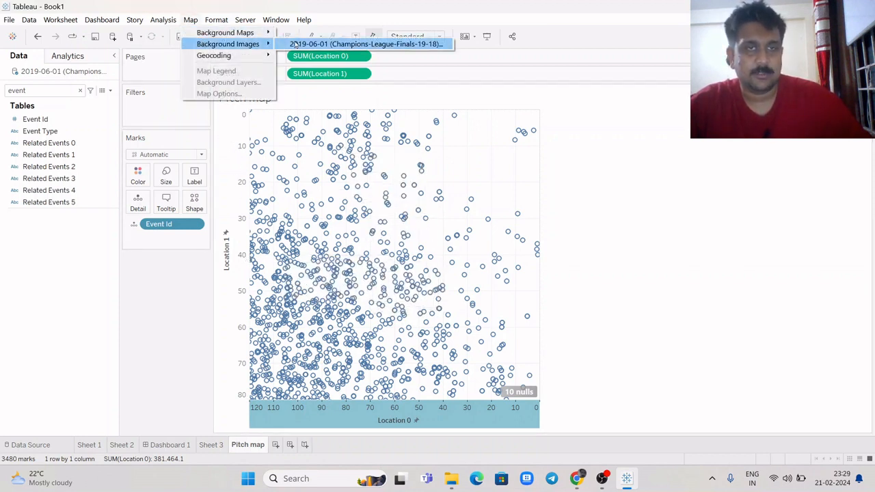
click(299, 45)
click(357, 268)
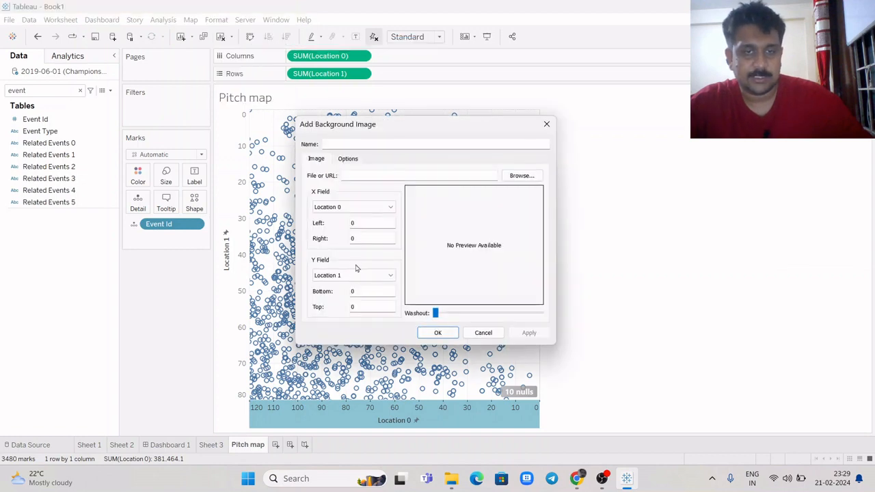
click(511, 175)
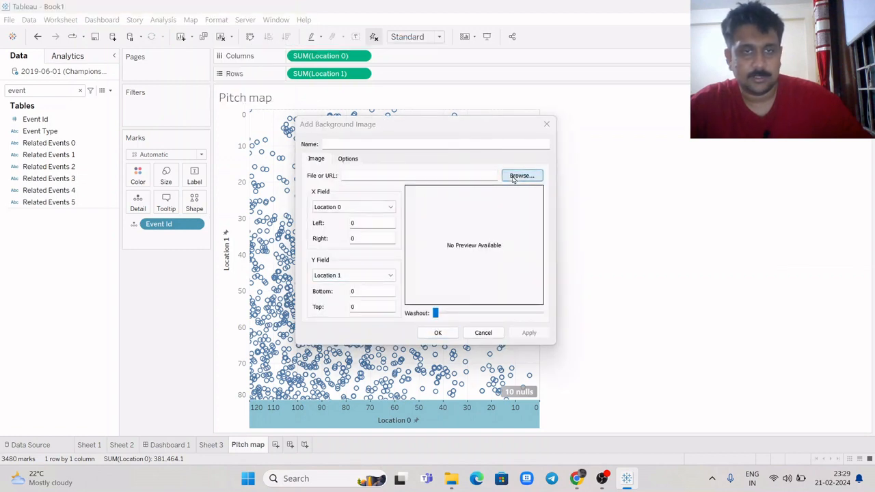
click(521, 340)
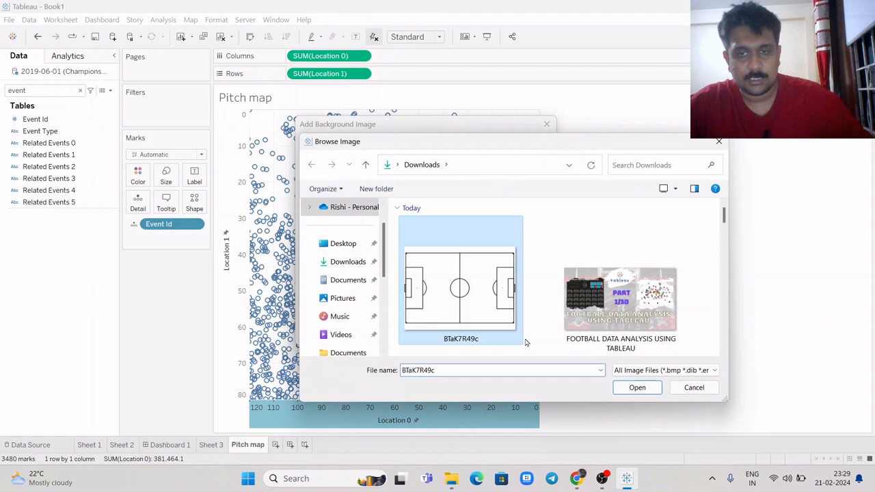
click(636, 387)
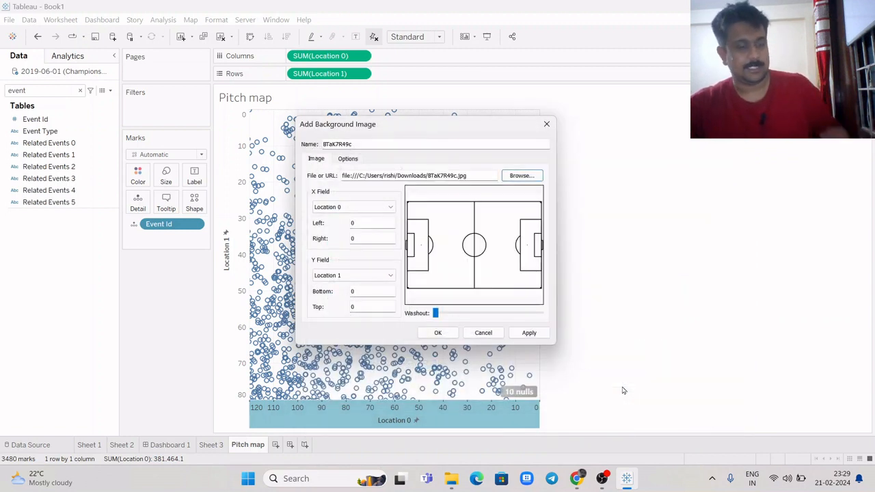
- Set the background image's right edge to 120 and bottom edge to 80, and apply it to the pitch map
click(357, 235)
text(120)
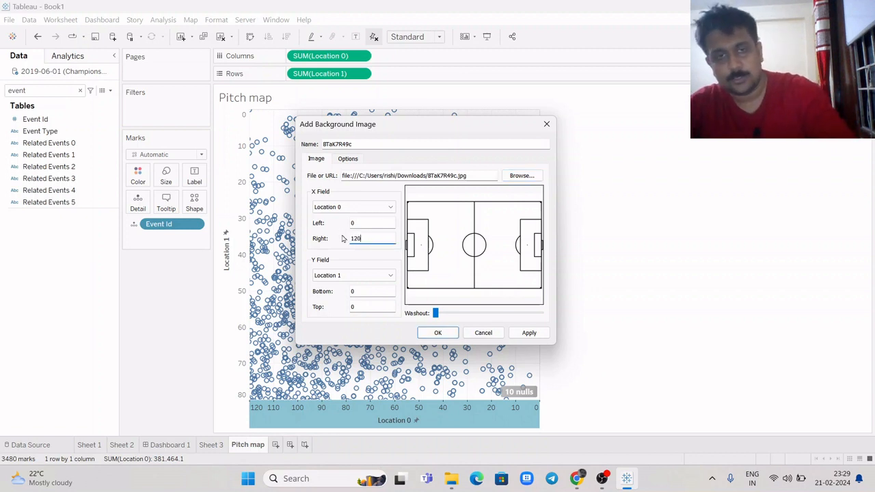
click(367, 294)
text(80)
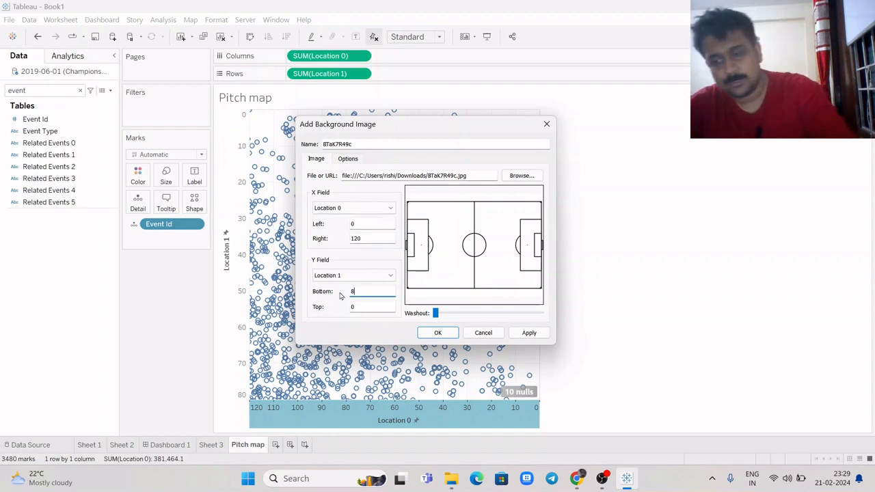
click(437, 333)
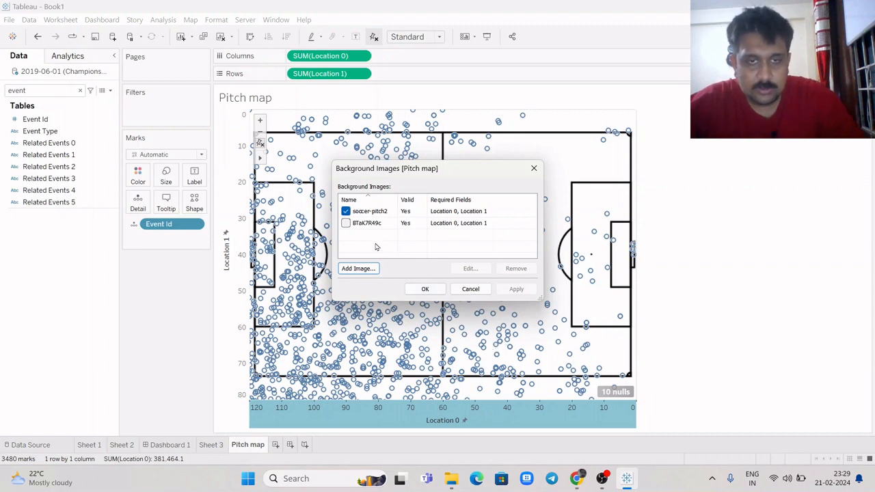
click(424, 290)
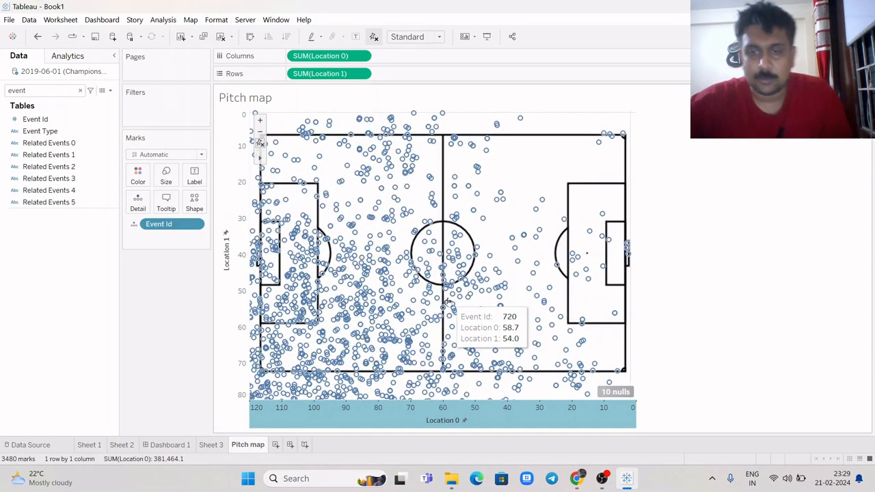
- Disable the BTaK7R49c background image and enable soccer-pitch2 in its place
scroll(413, 275, down, 1)
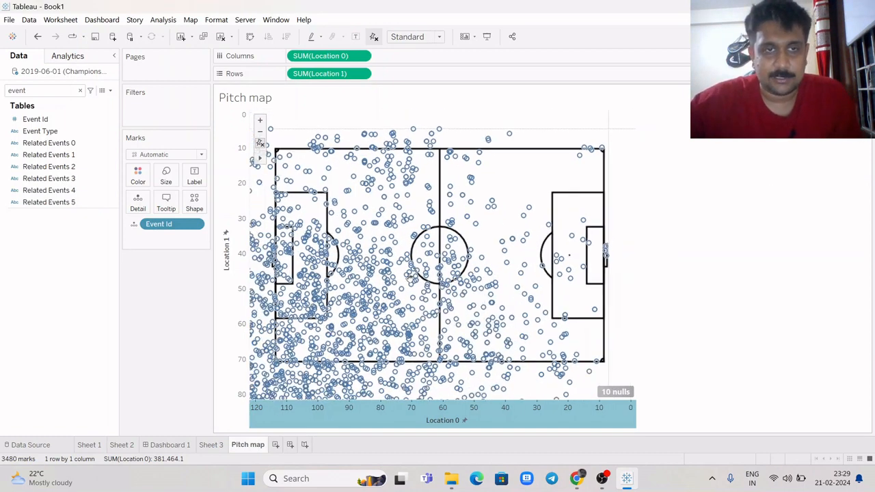
click(194, 21)
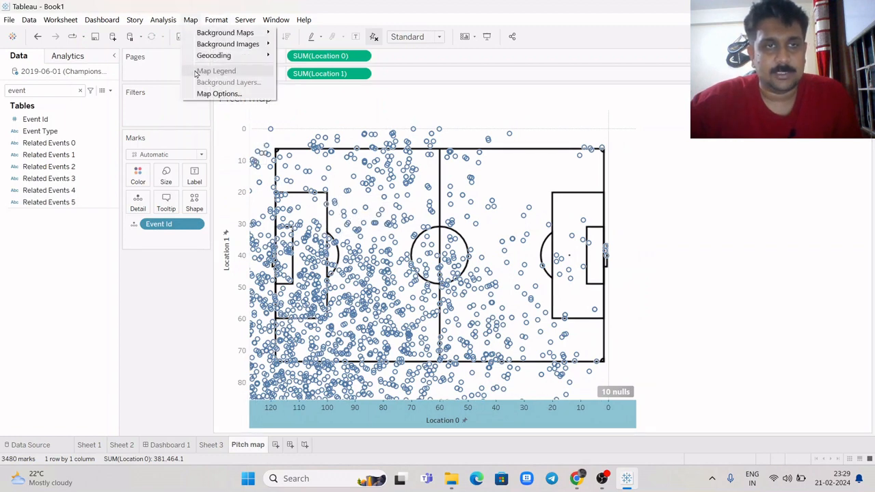
mouse_move(212, 45)
click(292, 45)
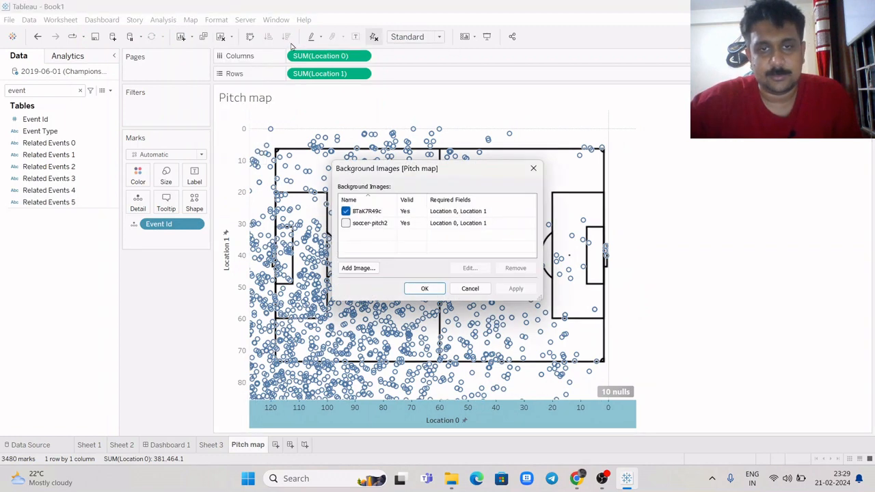
click(345, 212)
click(345, 223)
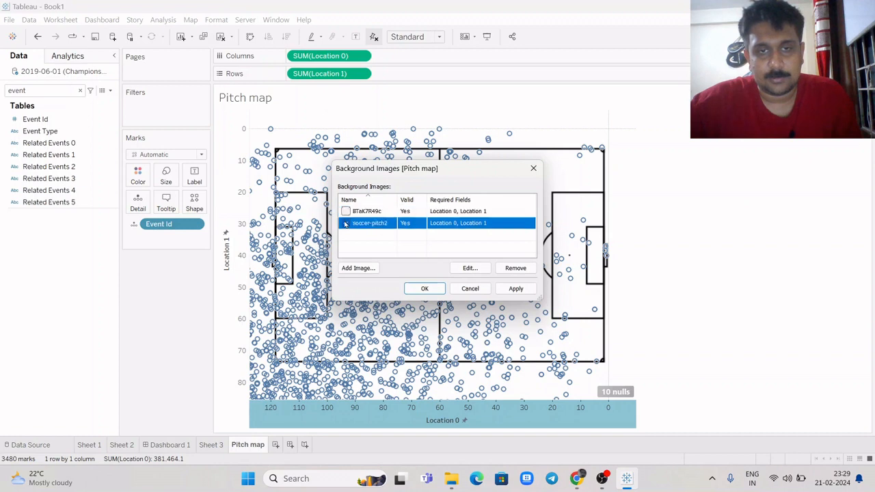
click(515, 290)
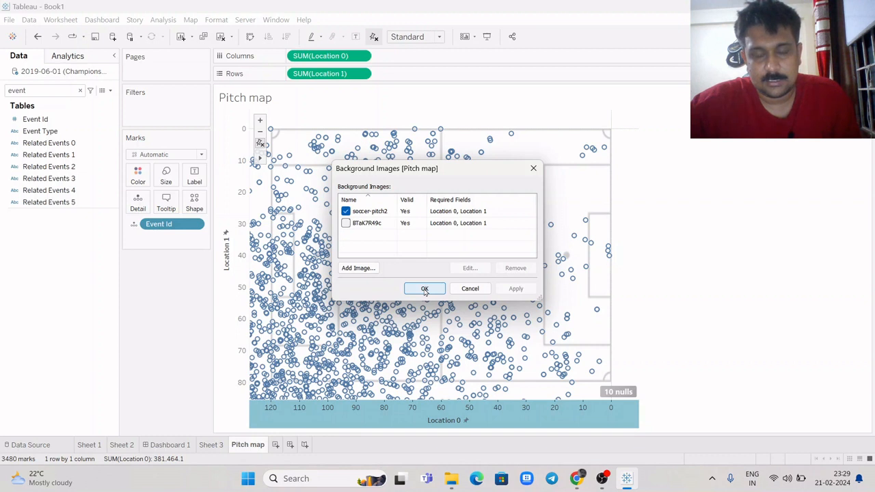
click(424, 290)
- Add Match Date as a filter on the pitch map with all dates selected and show its filter control
click(8, 91)
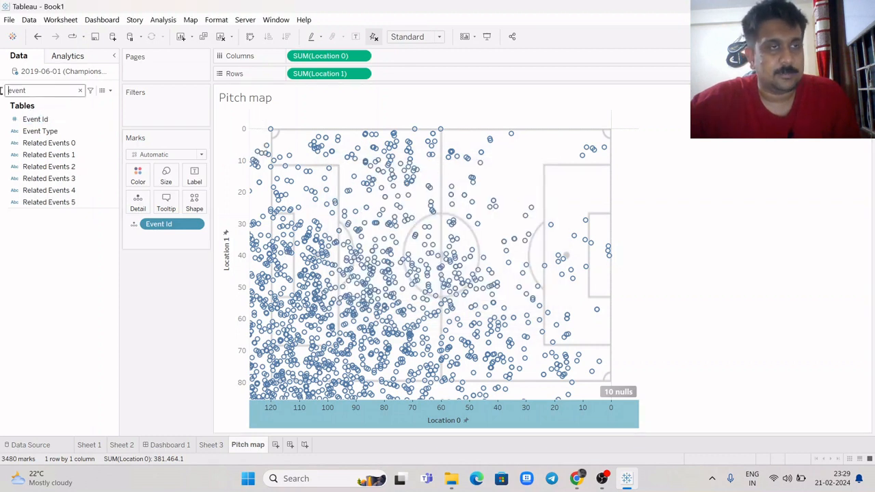
drag(1, 90, 40, 91)
text(m)
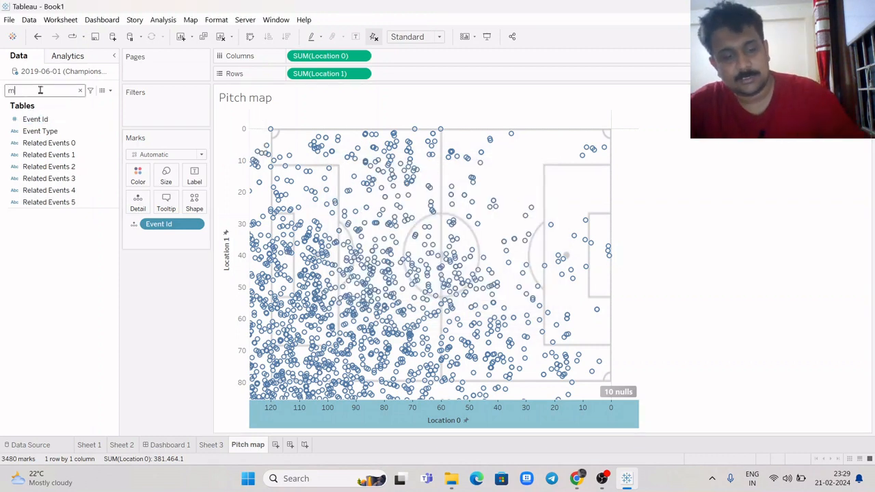
text(atch)
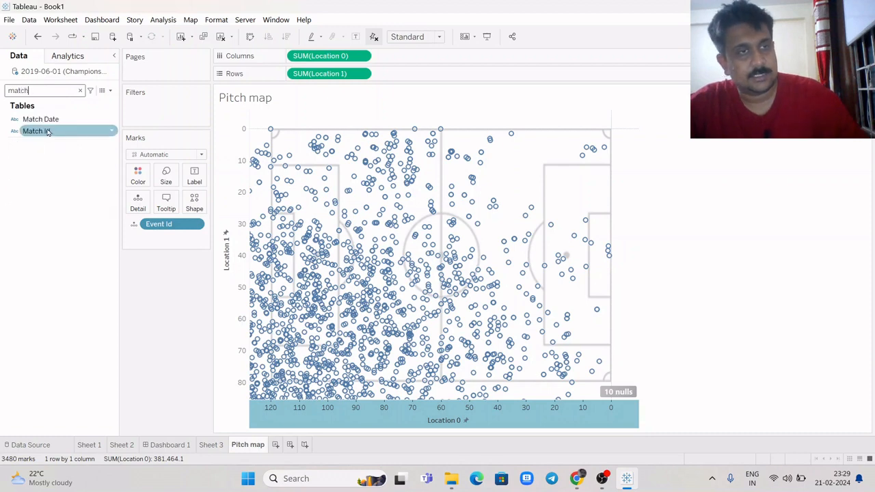
drag(42, 119, 159, 102)
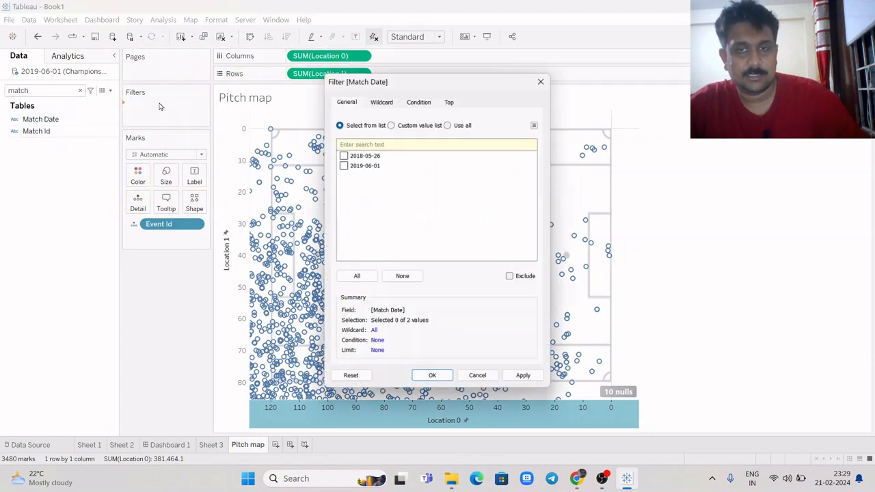
click(357, 276)
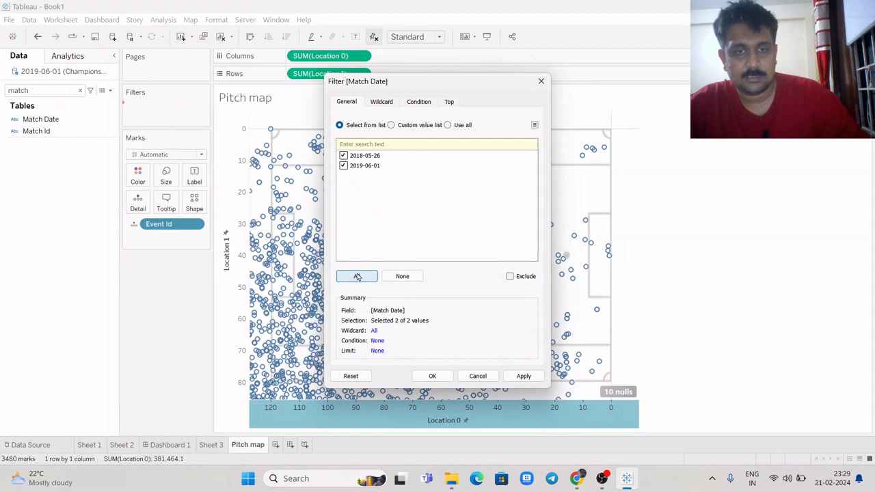
click(523, 376)
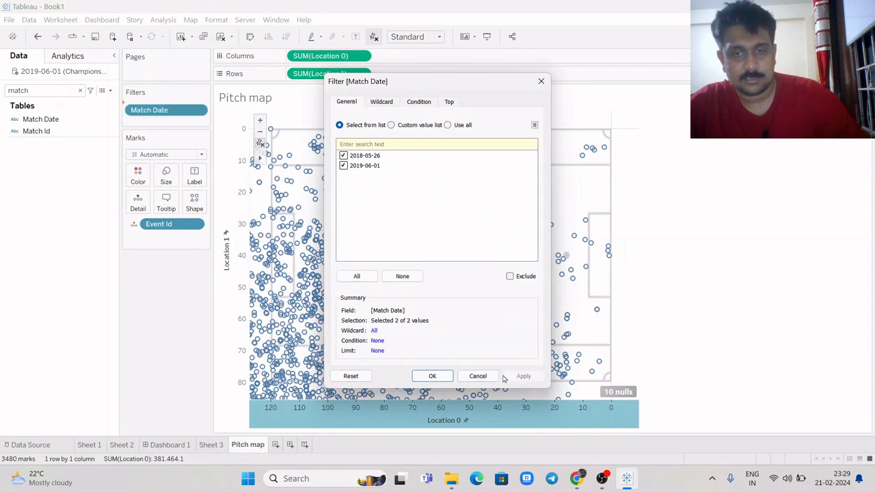
click(433, 377)
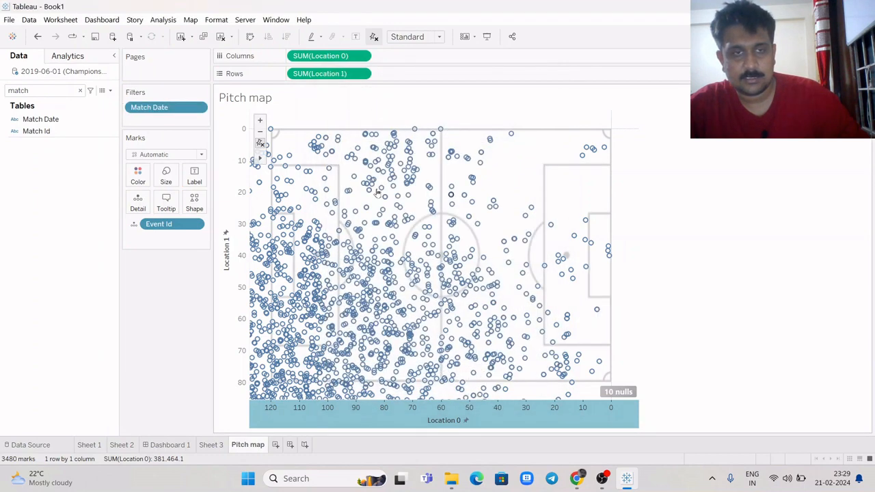
right_click(157, 113)
click(179, 129)
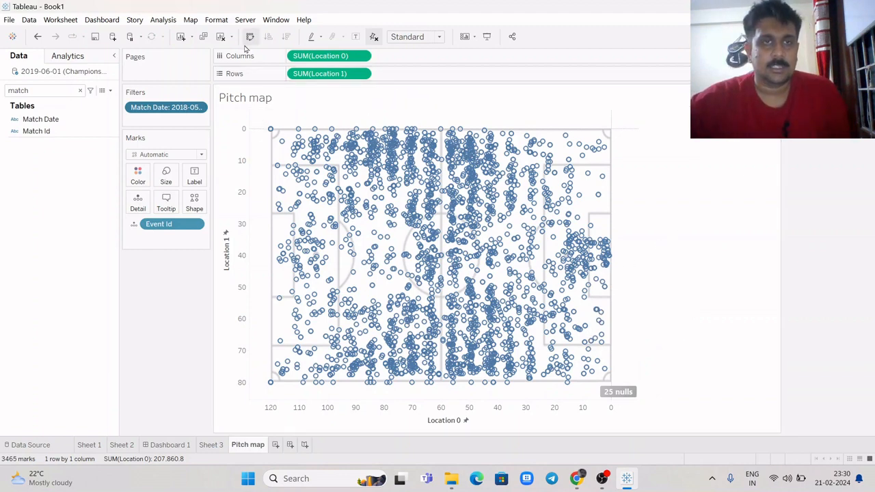
- Disable the soccer-pitch2 background image and apply BTaK7R49c to the pitch map instead
click(190, 19)
mouse_move(232, 42)
click(297, 45)
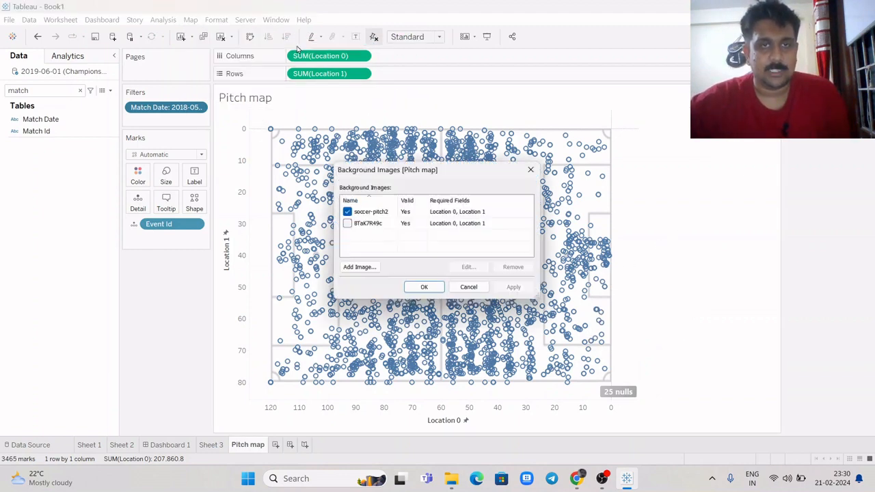
click(346, 212)
click(346, 224)
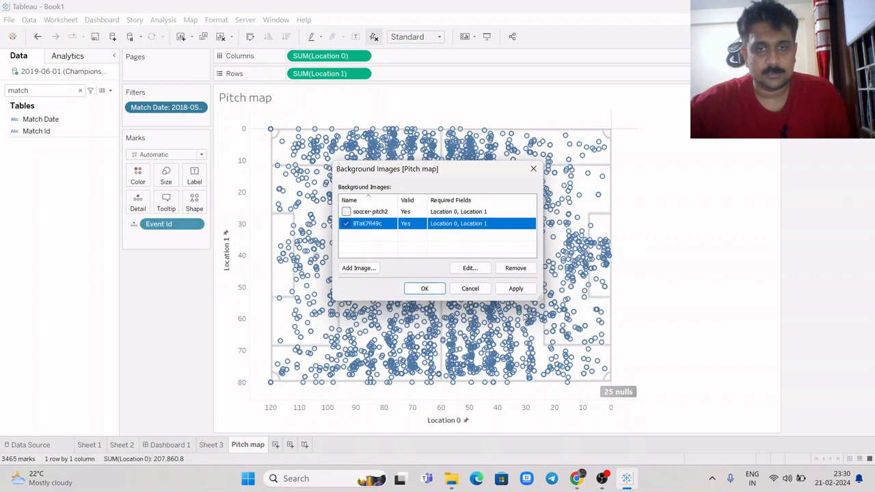
click(516, 289)
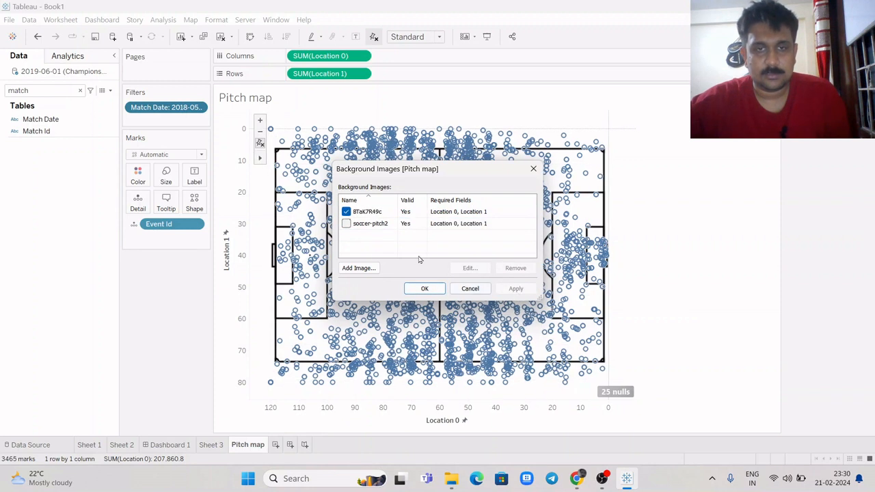
- Switch the pitch map's background image back from BTaK7R49c to soccer-pitch2
click(346, 213)
click(346, 224)
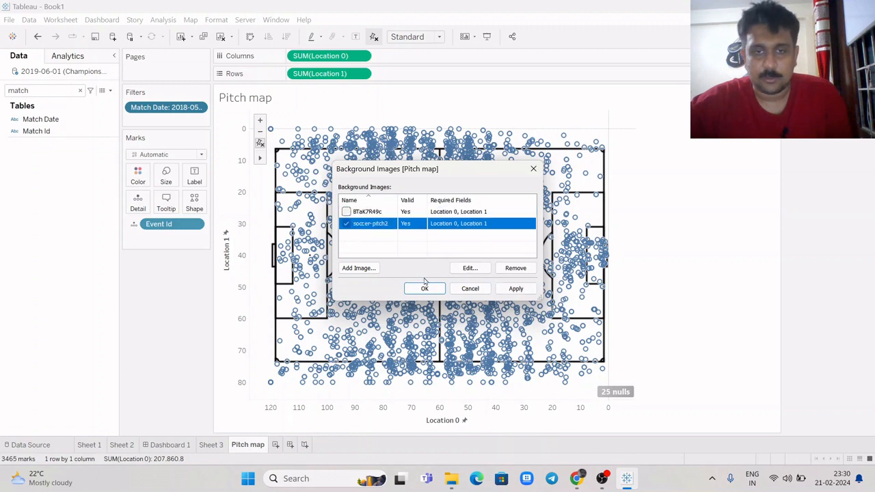
click(528, 289)
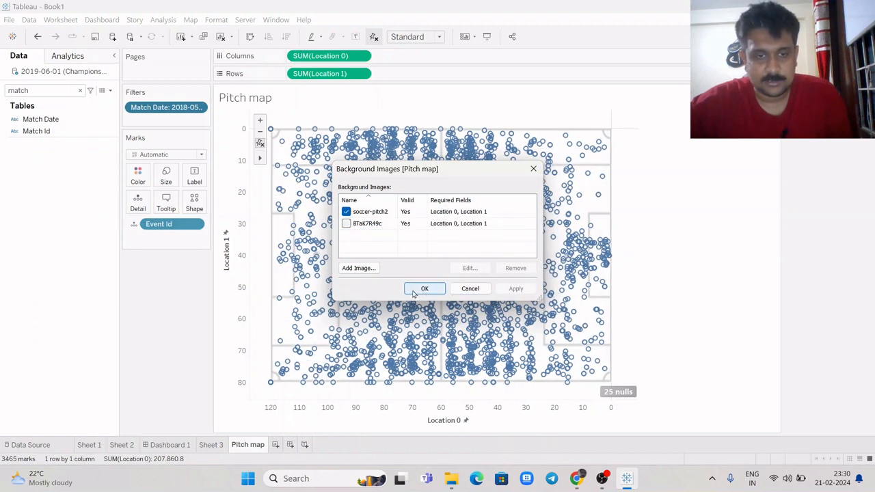
click(423, 290)
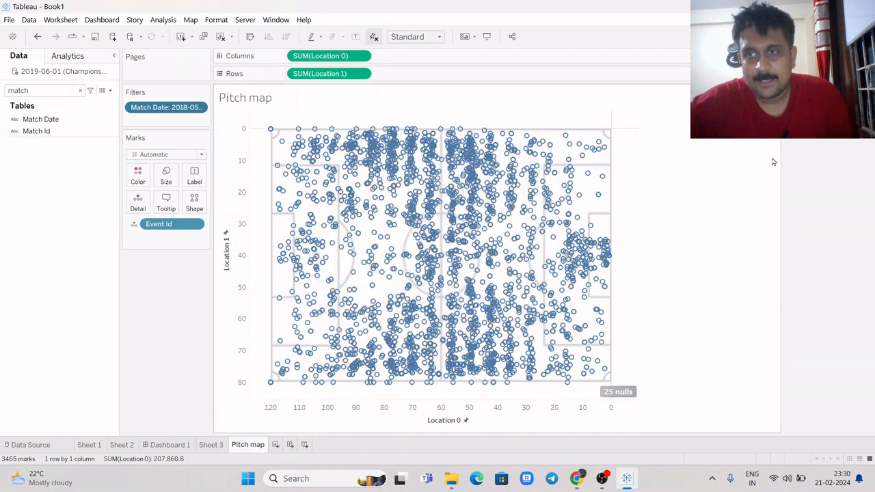
- Limit the pitch map to match date 2019-06-01 and duplicate the Pitch map worksheet
click(800, 89)
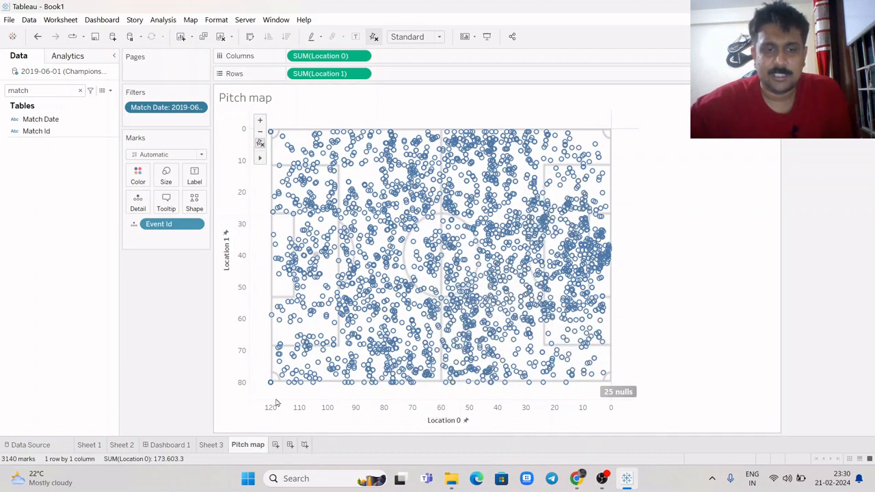
right_click(246, 446)
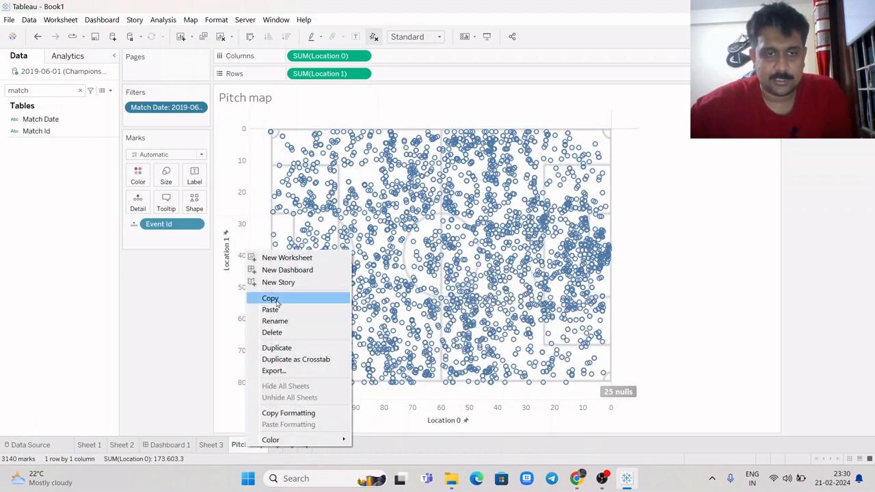
click(276, 348)
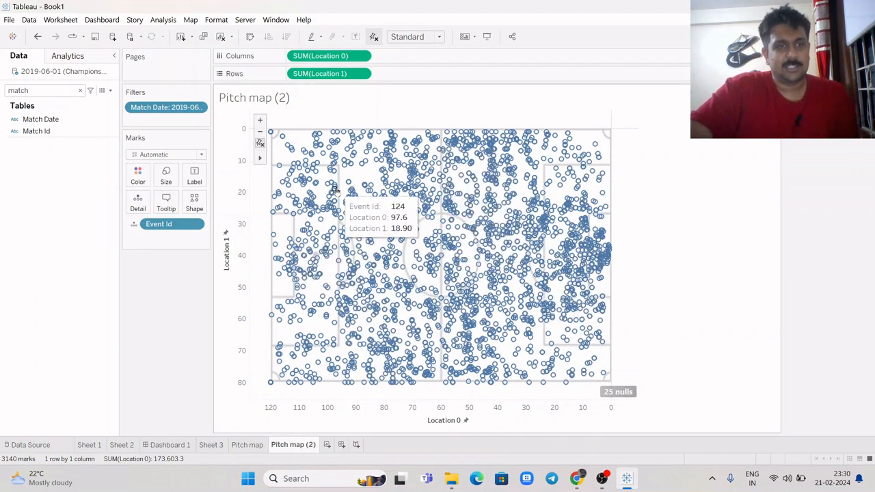
- Add Event Type as a filter on the duplicated sheet with all types selected and show its filter control
click(79, 91)
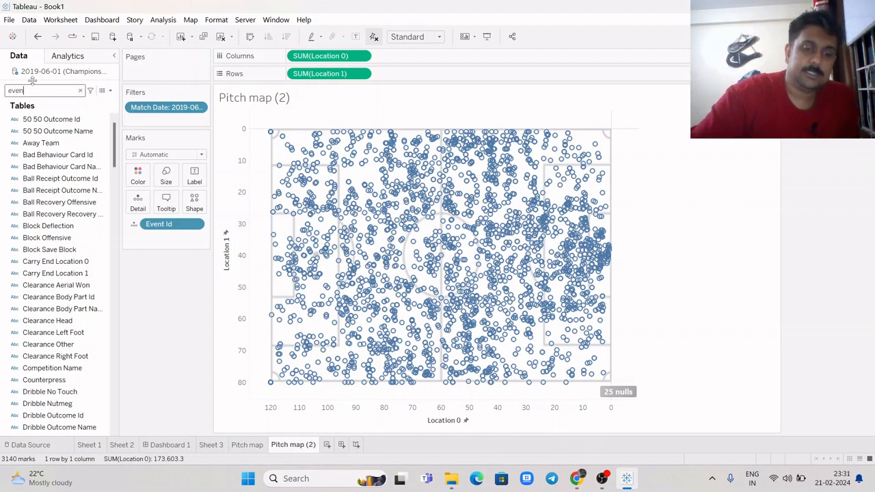
text(t)
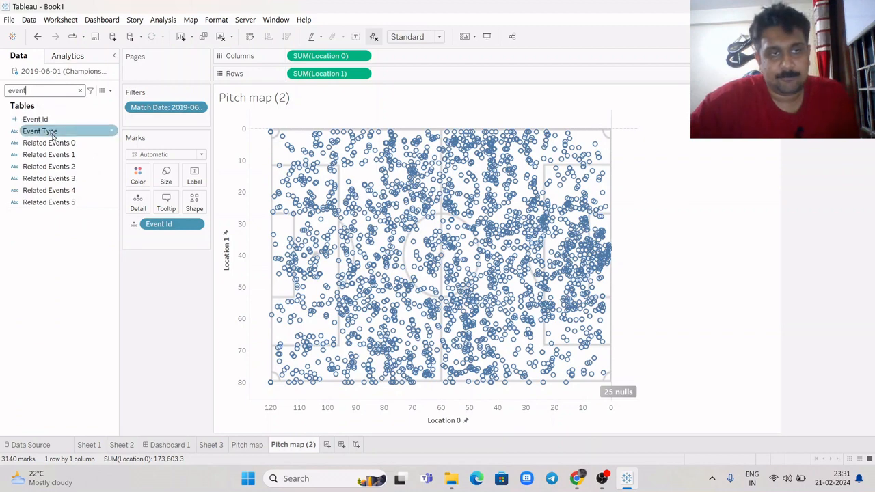
drag(41, 131, 149, 123)
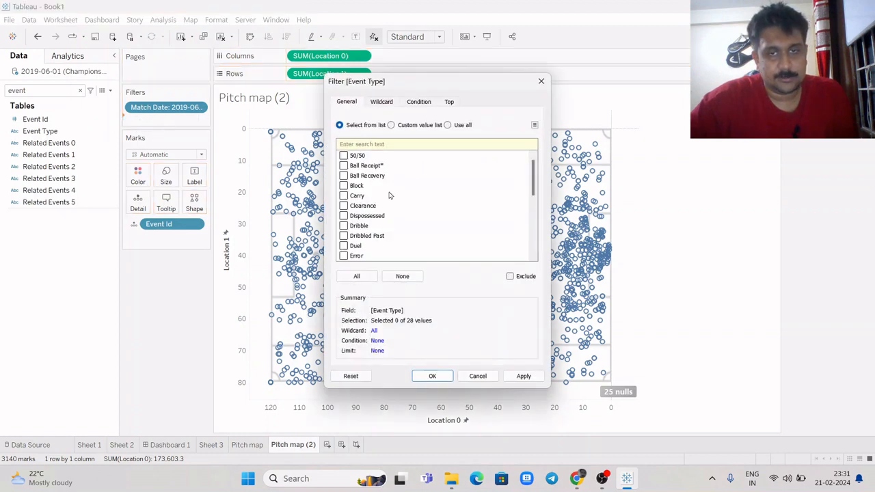
click(353, 276)
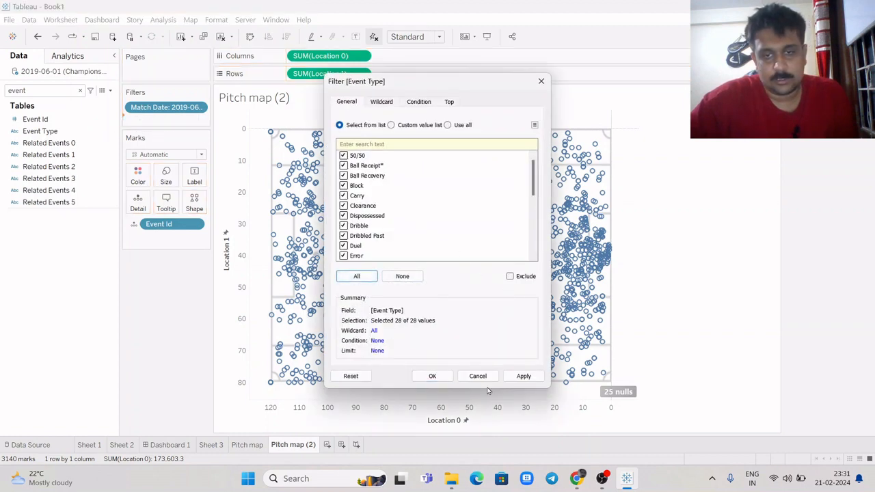
click(522, 377)
click(419, 374)
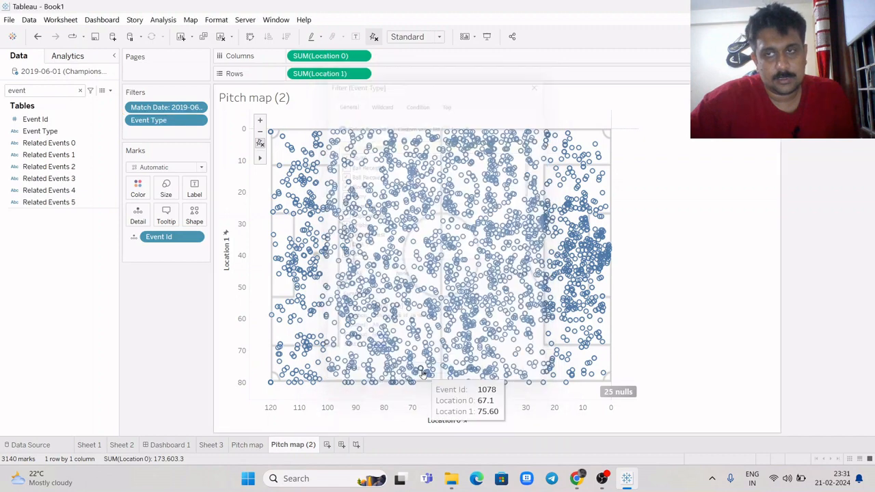
right_click(176, 123)
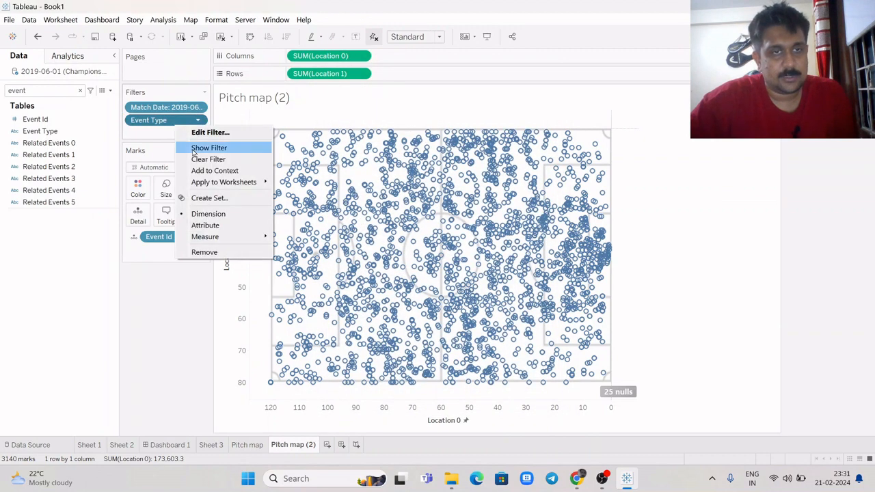
click(205, 144)
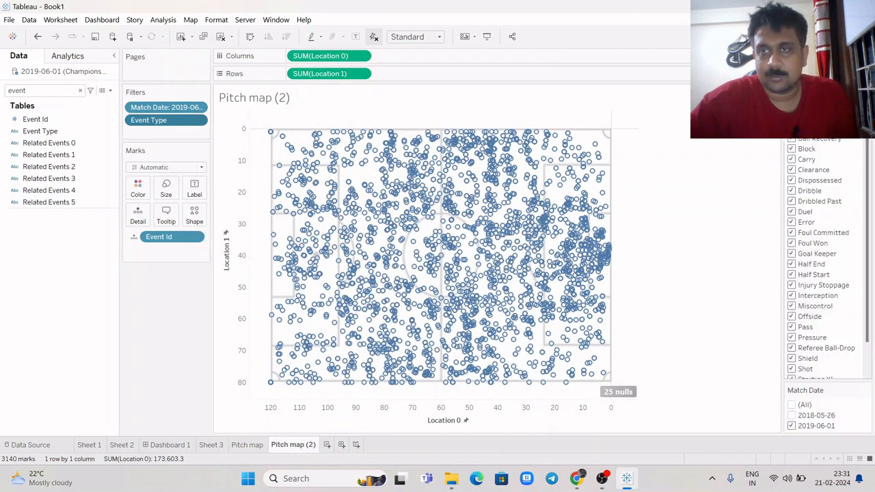
- Change the Event Type filter control to a single value dropdown and choose Pass
click(866, 93)
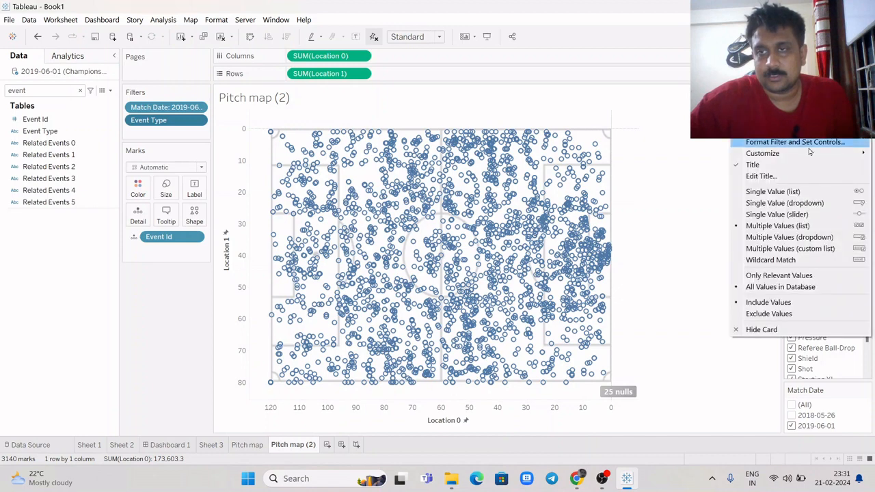
click(792, 203)
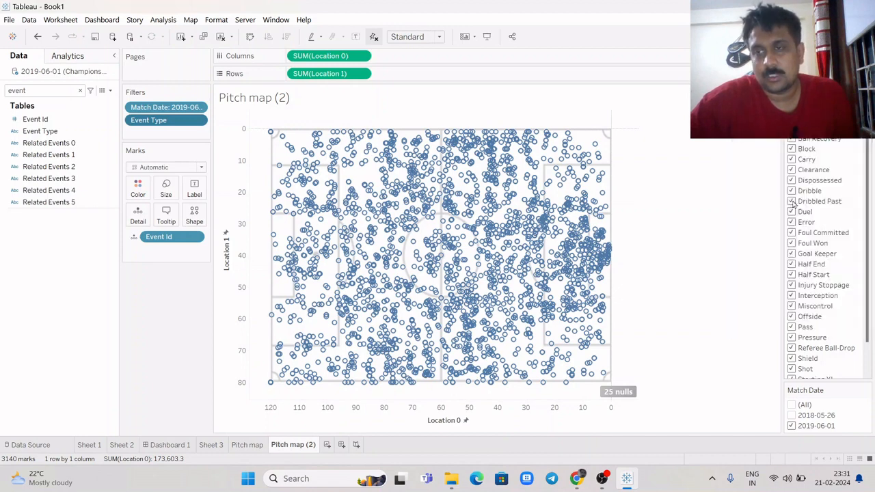
click(860, 106)
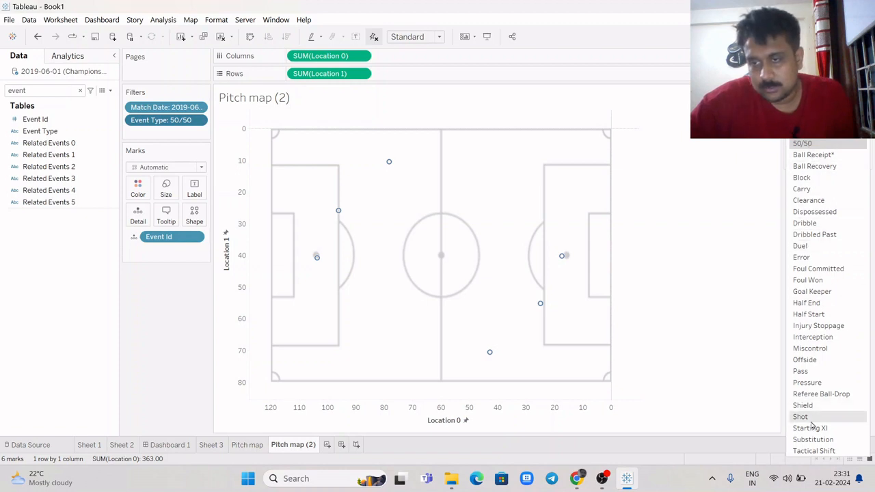
click(800, 371)
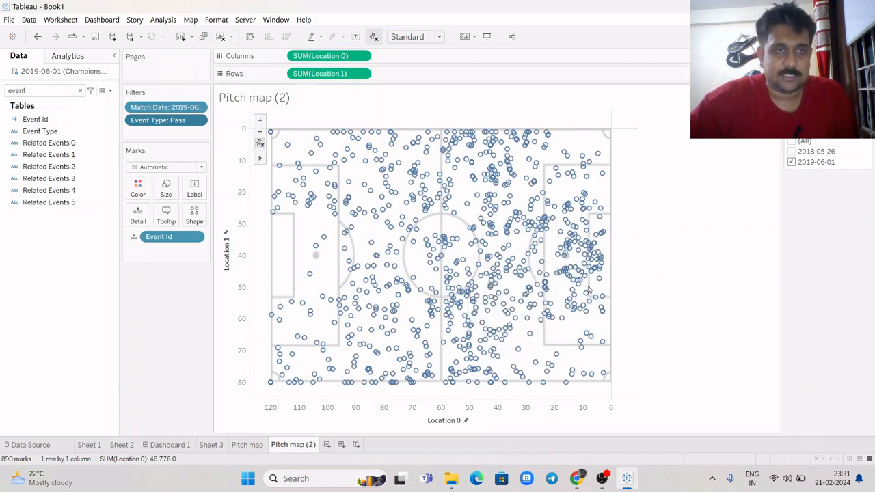
- Add Player Name as a filter on the duplicated sheet with all players selected and show its filter control
click(56, 90)
drag(9, 90, 44, 90)
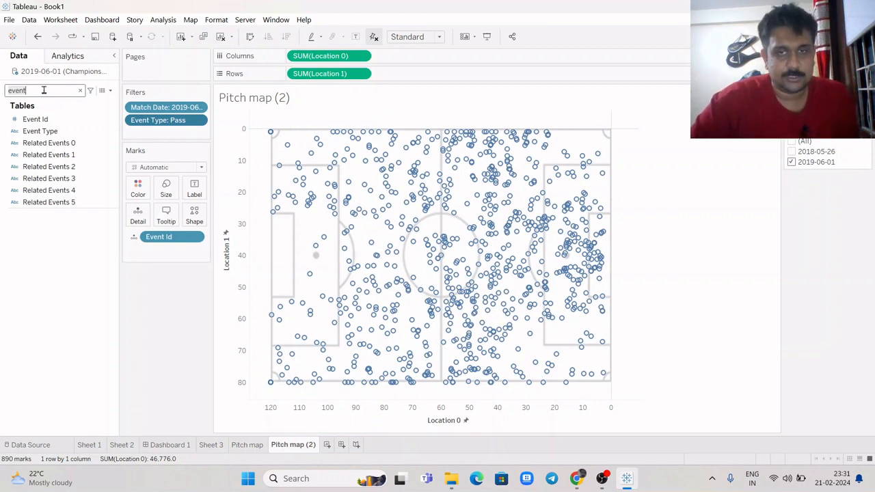
text(player)
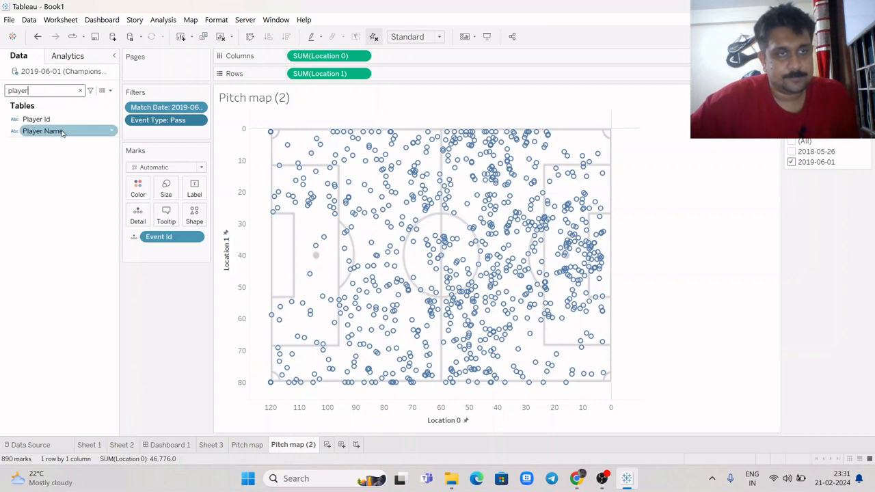
drag(42, 131, 167, 136)
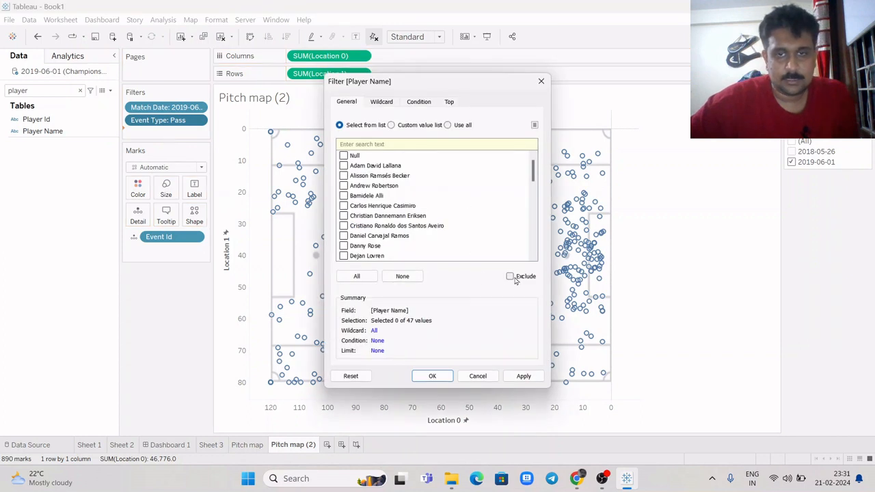
click(357, 276)
click(356, 156)
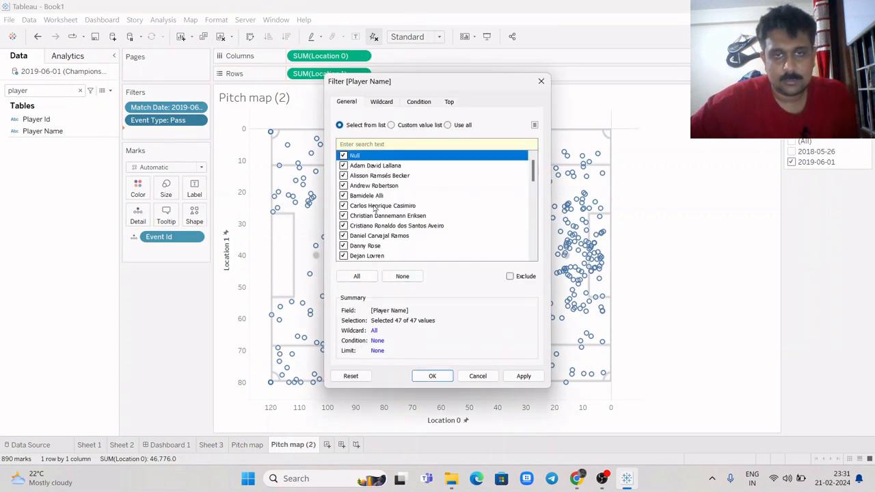
click(524, 379)
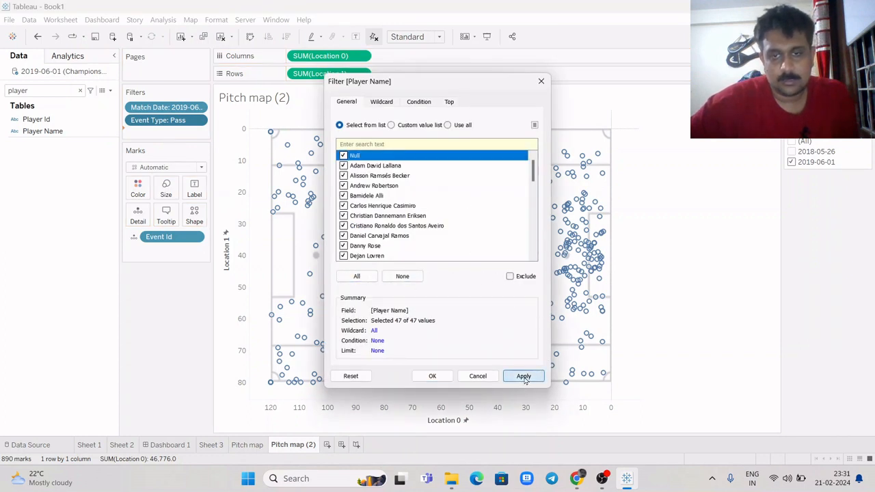
click(433, 376)
right_click(161, 134)
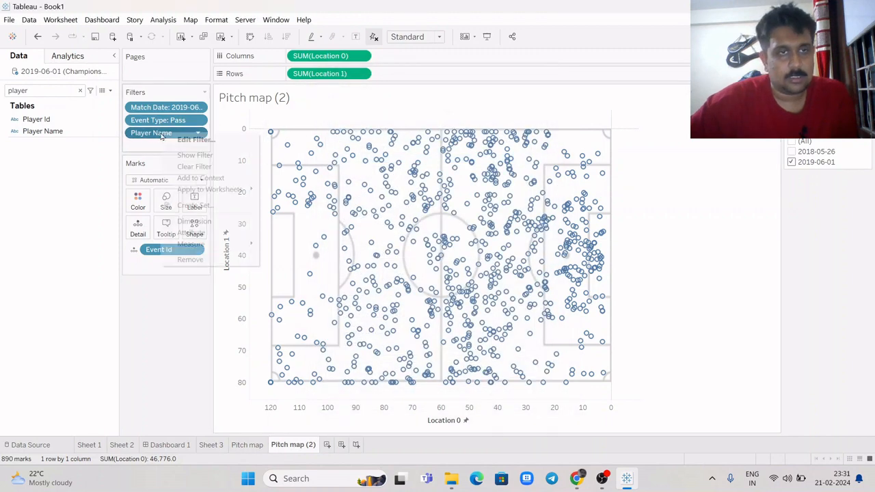
click(179, 156)
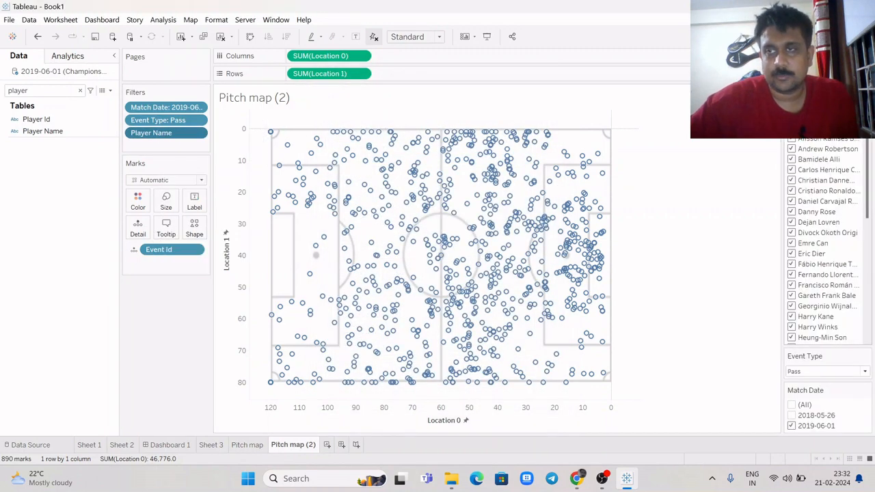
- Change the Player Name filter control to a single value dropdown and choose Toni Kroos
click(866, 92)
click(795, 203)
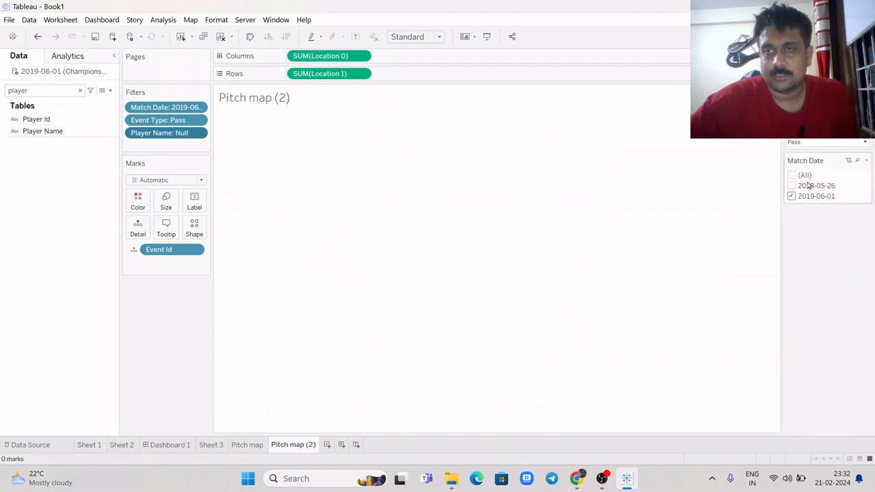
click(864, 110)
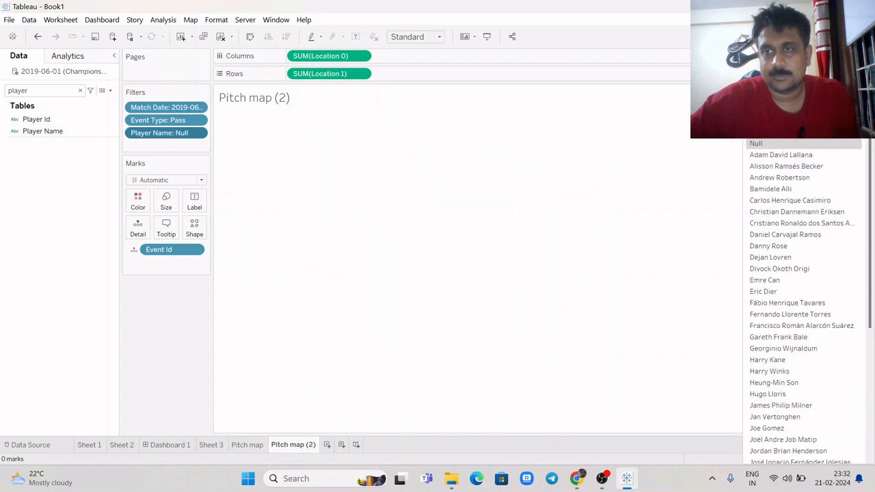
scroll(797, 383, down, 6)
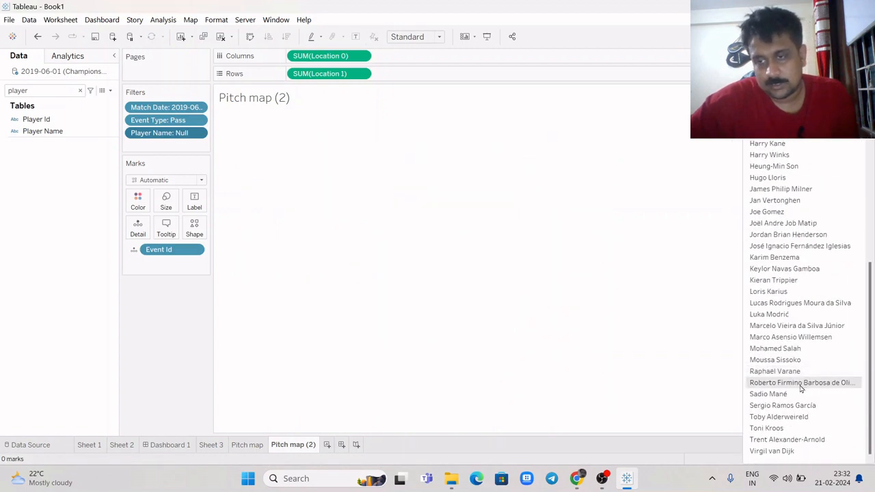
click(794, 428)
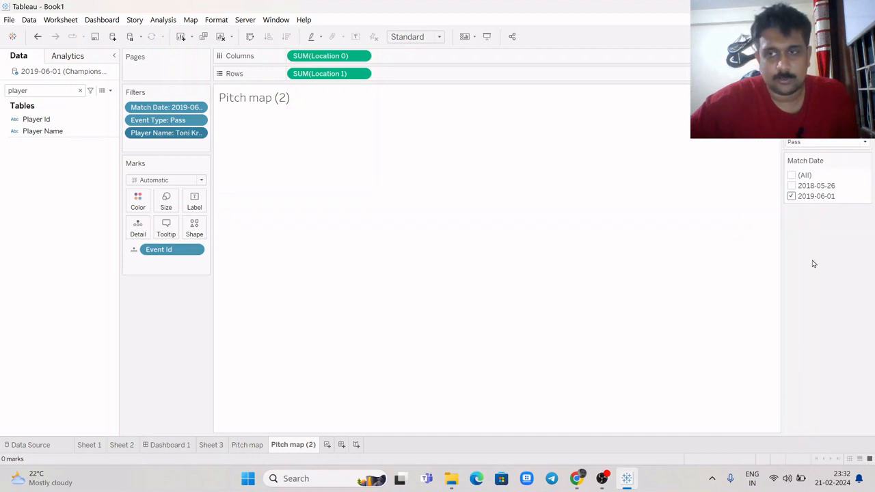
- Include match date 2018-05-26 alongside 2019-06-01 in the Match Date filter
click(792, 186)
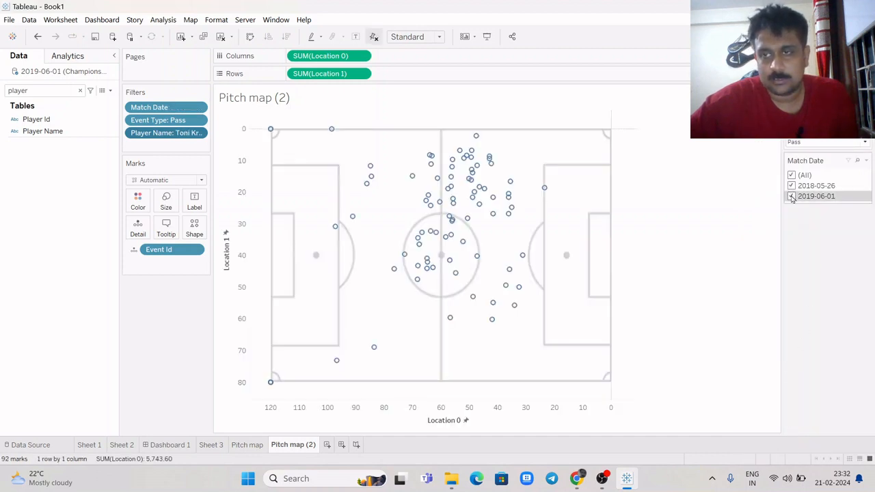
click(792, 176)
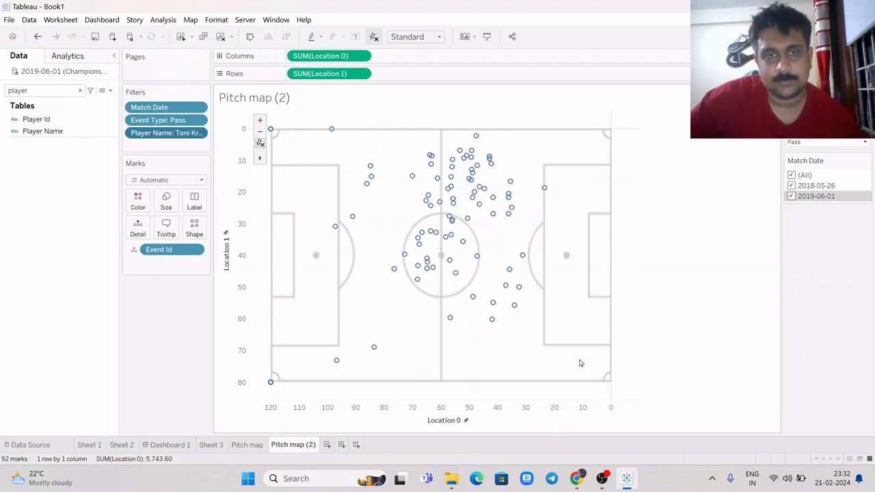
- Search the data fields for "team" and add Team Name to the columns ahead of Location 0
click(80, 90)
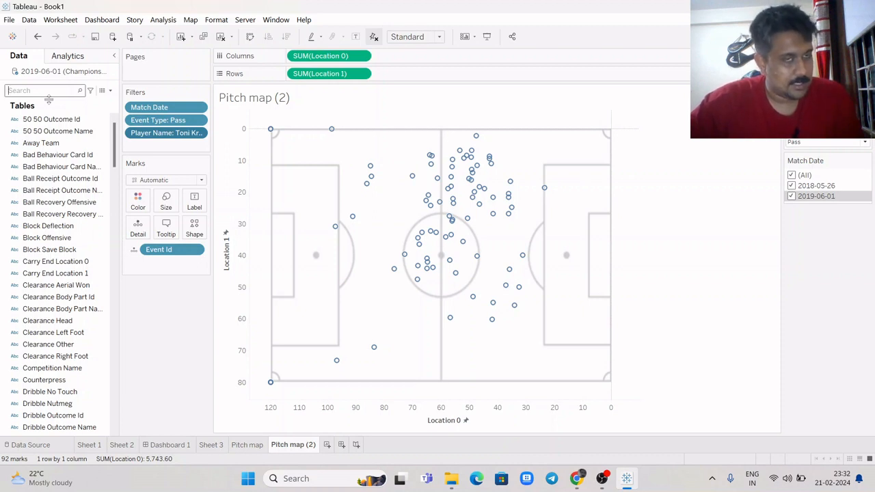
text(team)
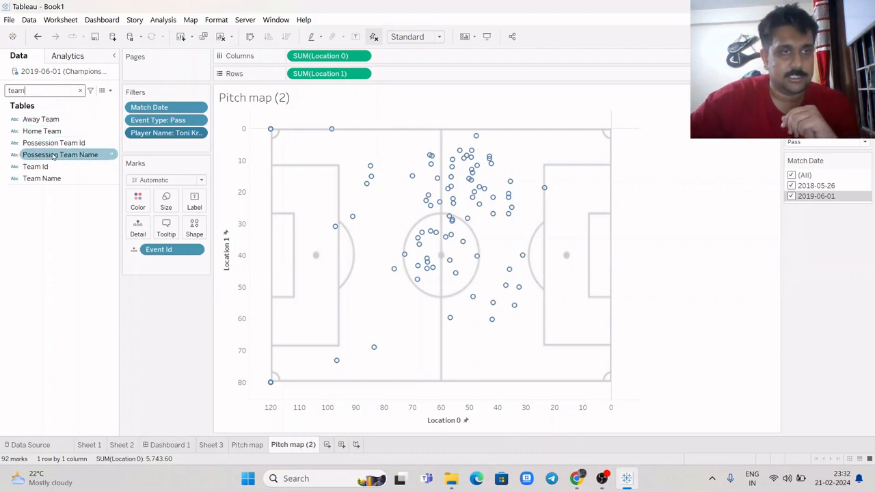
drag(41, 179, 288, 61)
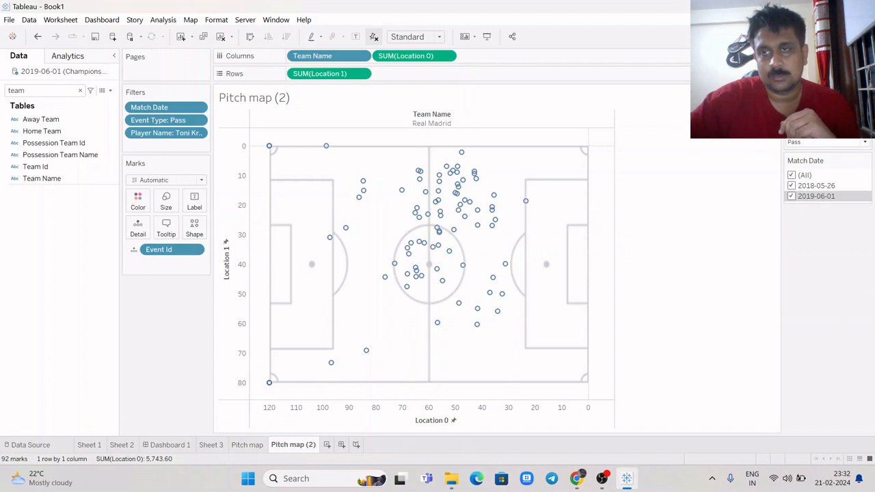
- Set the Player Name filter to all players
scroll(780, 180, down, 10)
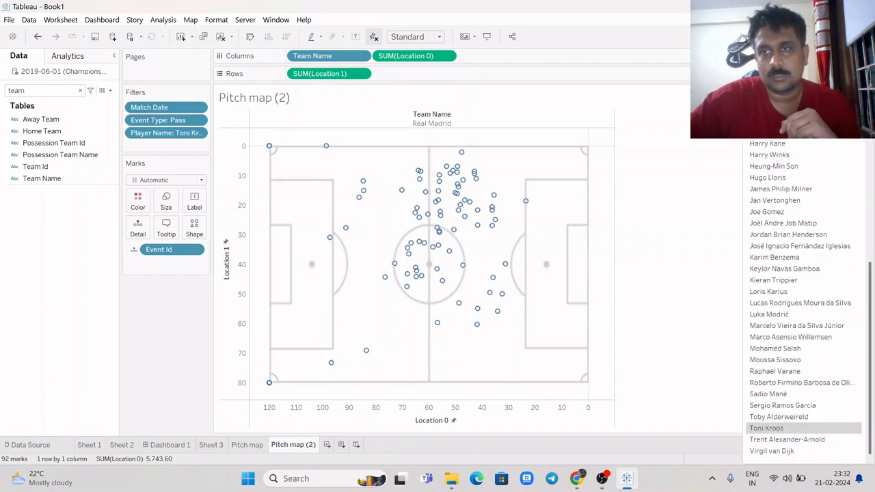
scroll(780, 179, up, 5)
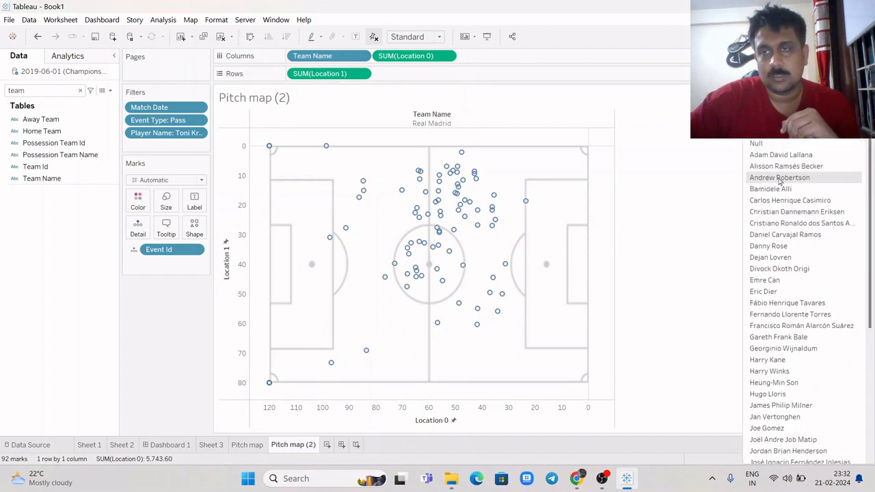
click(783, 140)
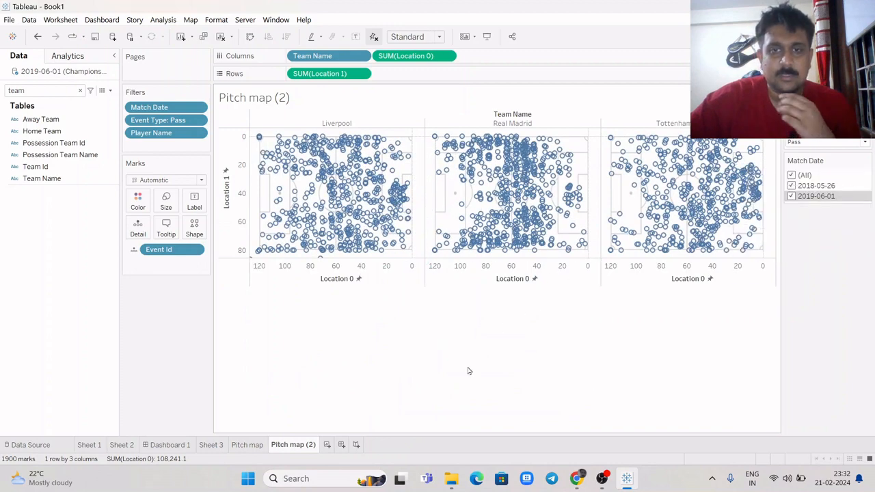
- Reselect Pass as the event type and exclude match date 2019-06-01 from the map
click(850, 145)
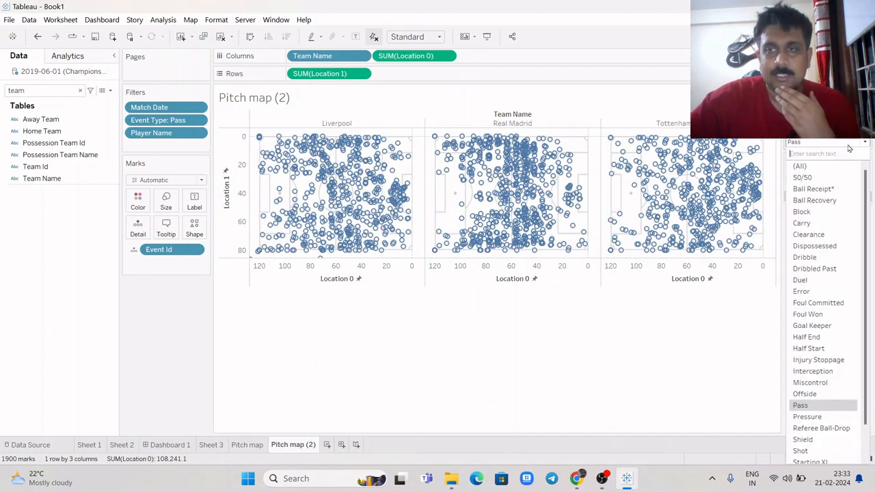
click(817, 406)
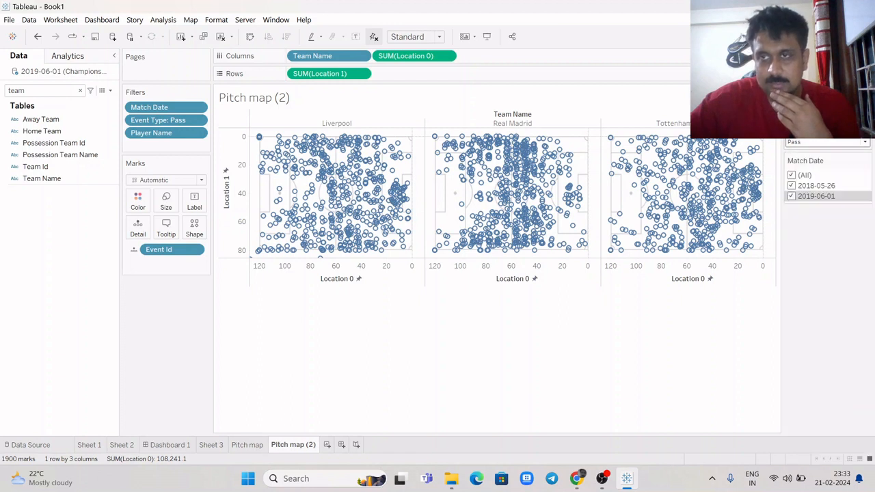
click(792, 196)
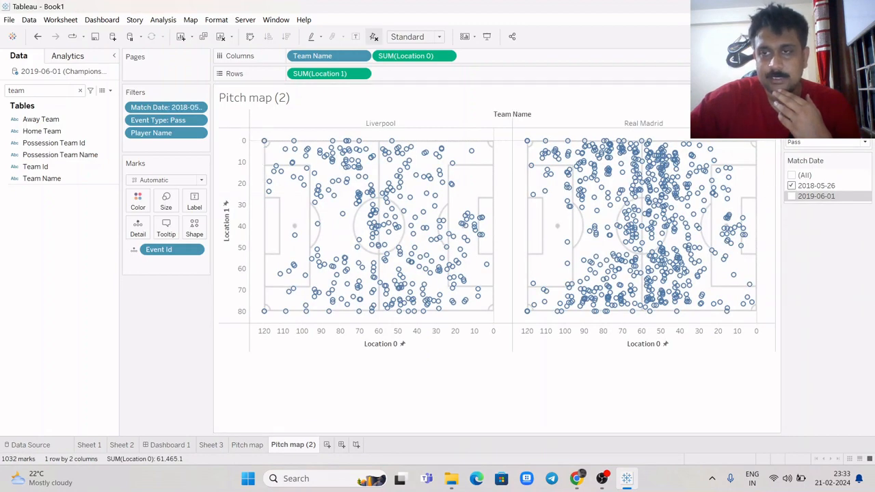
- Look through the player filter's list and choose Luka Modrić
click(863, 113)
scroll(795, 311, down, 4)
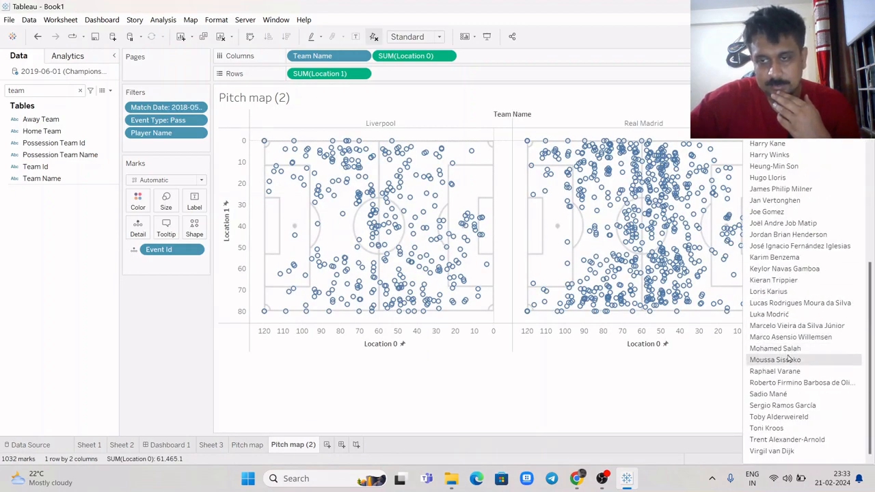
scroll(793, 403, up, 5)
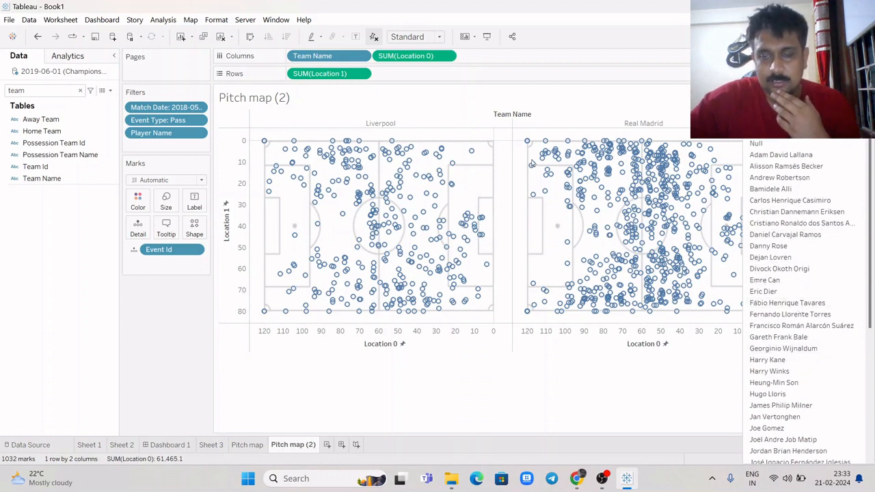
scroll(773, 369, down, 3)
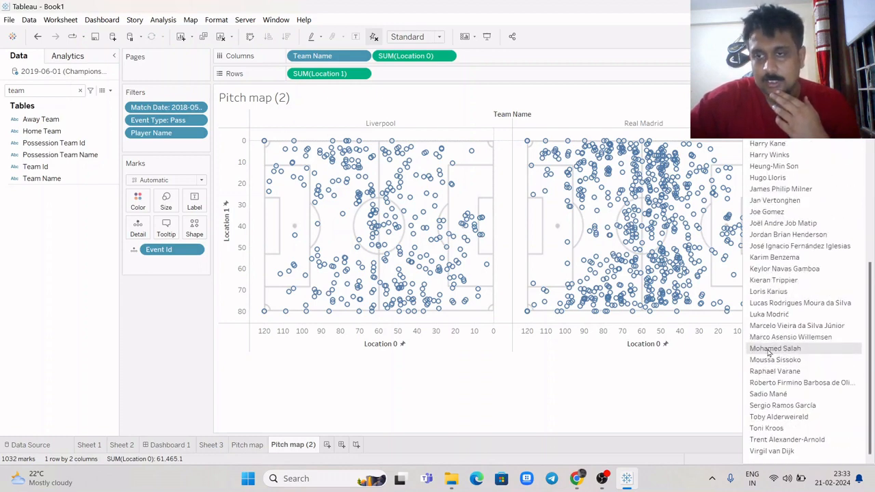
click(770, 314)
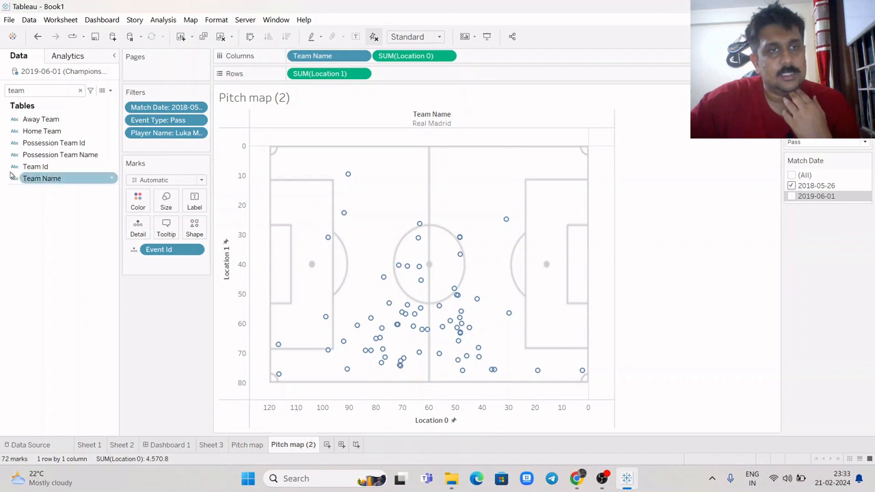
- Search the data fields for "pla" and reapply Player Name as a filter with all players selected
double_click(20, 91)
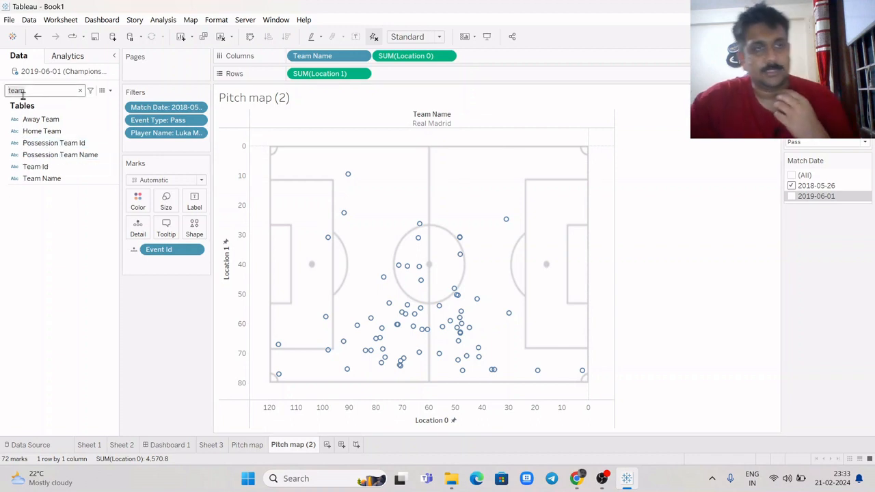
text(pla)
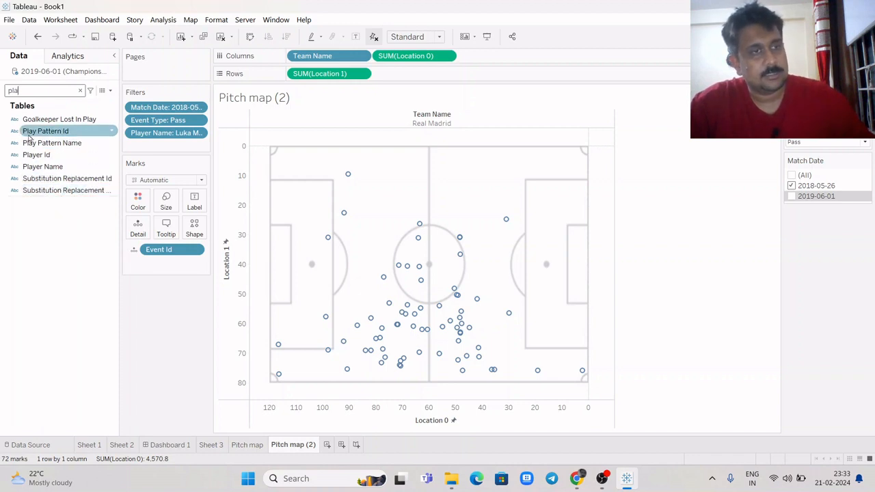
drag(42, 178, 155, 152)
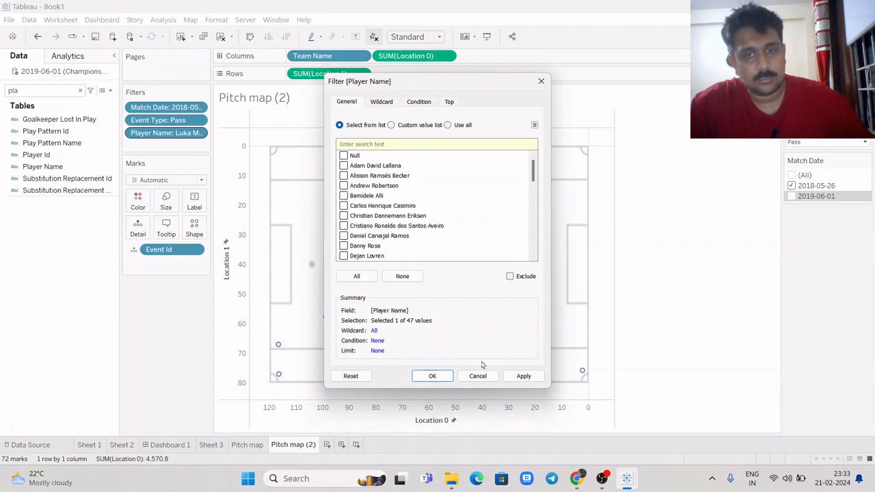
click(356, 276)
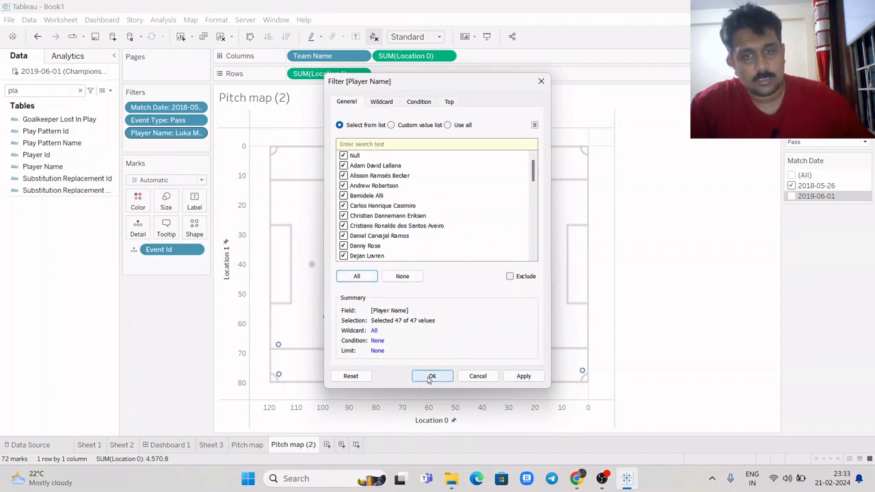
click(431, 377)
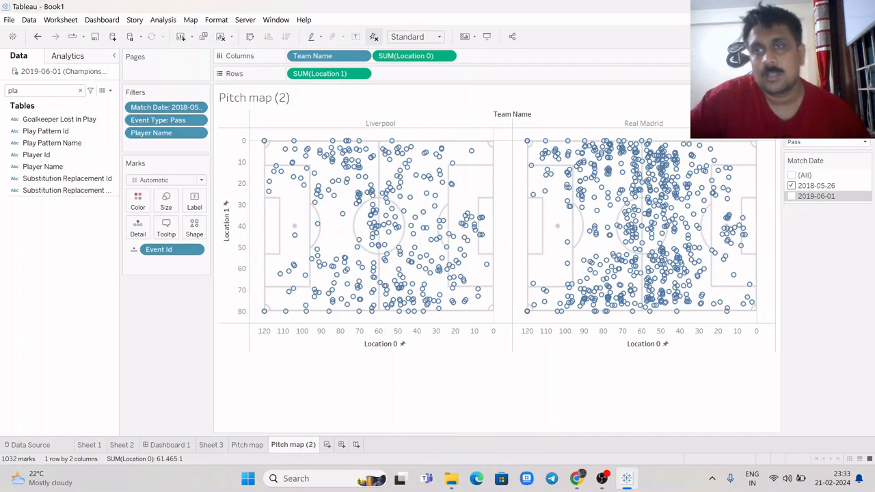
- Filter the pass map to Mohamed Salah through the player dropdown
click(814, 145)
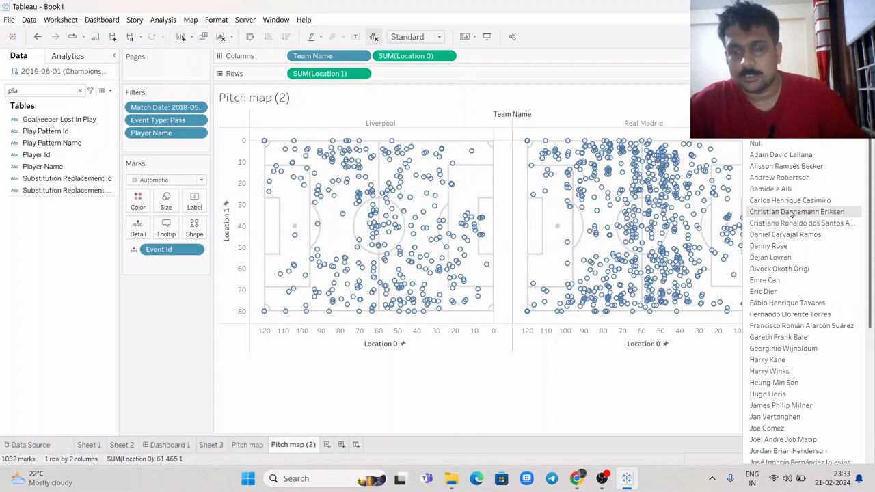
scroll(787, 403, down, 4)
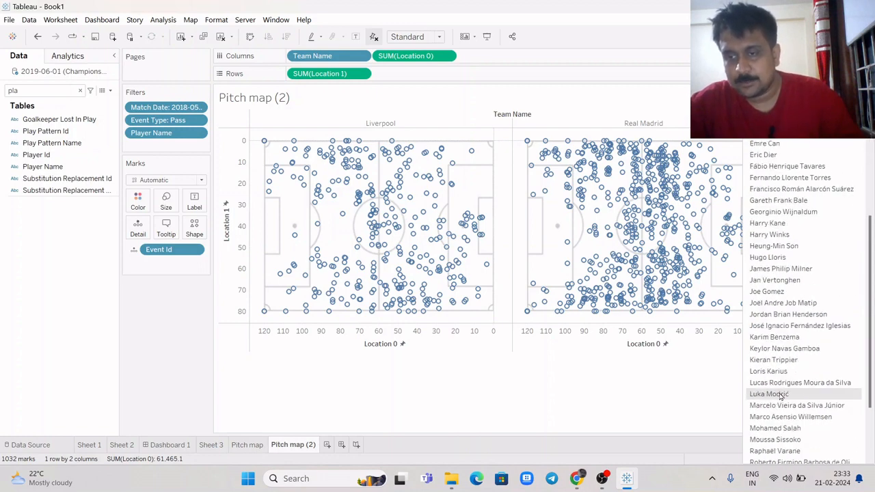
scroll(781, 396, down, 1)
click(780, 404)
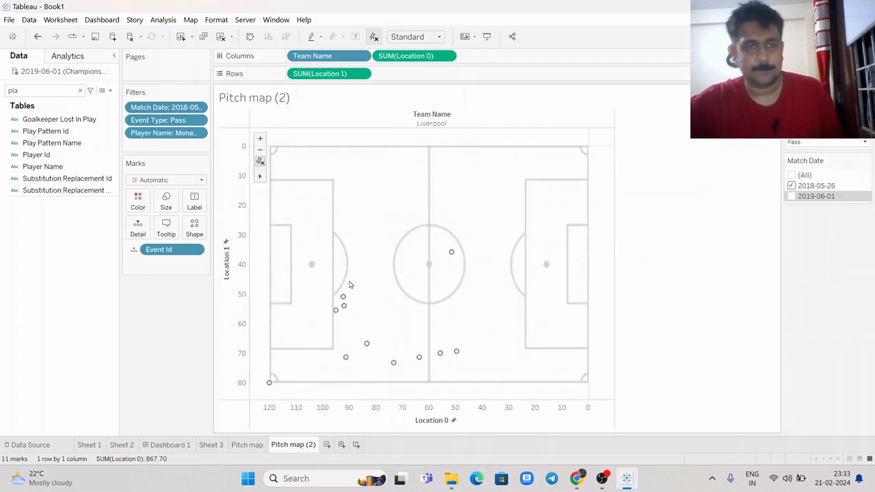
- Clear the data field search and move Team Name from the columns to the rows
click(79, 90)
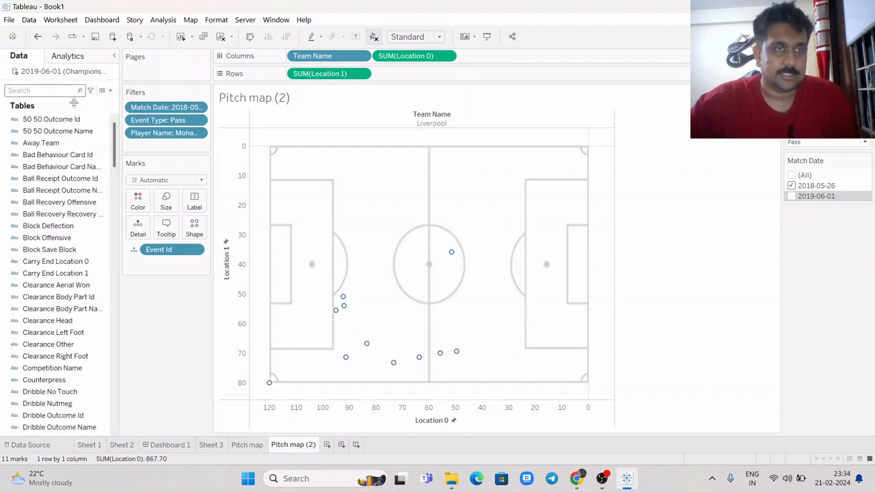
click(58, 97)
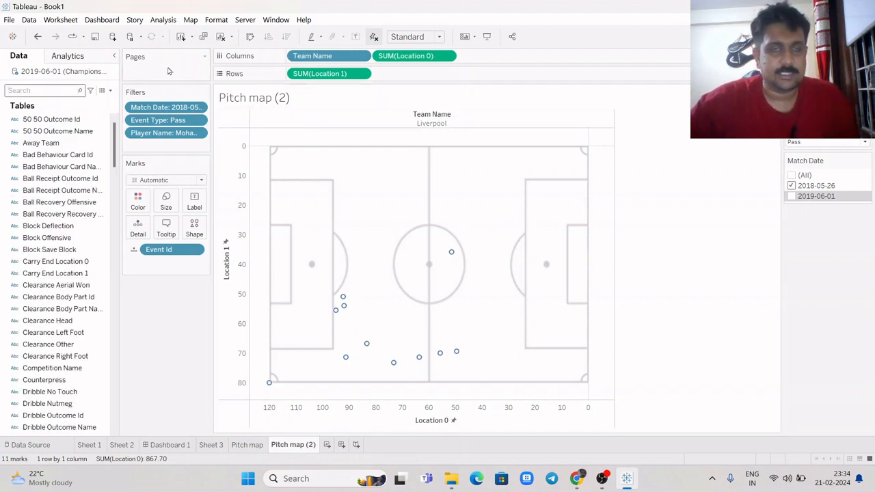
drag(327, 58, 301, 82)
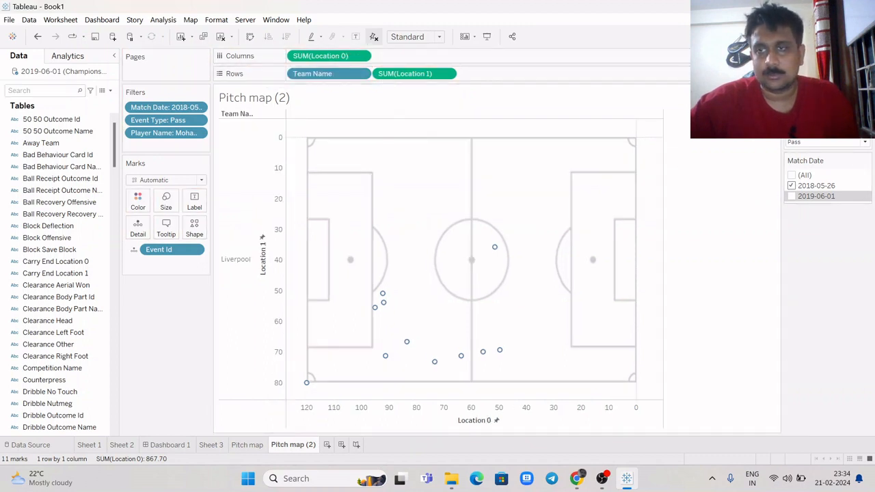
- Reset the player filter to show all players on the team-split pitch maps
click(828, 113)
scroll(785, 155, up, 5)
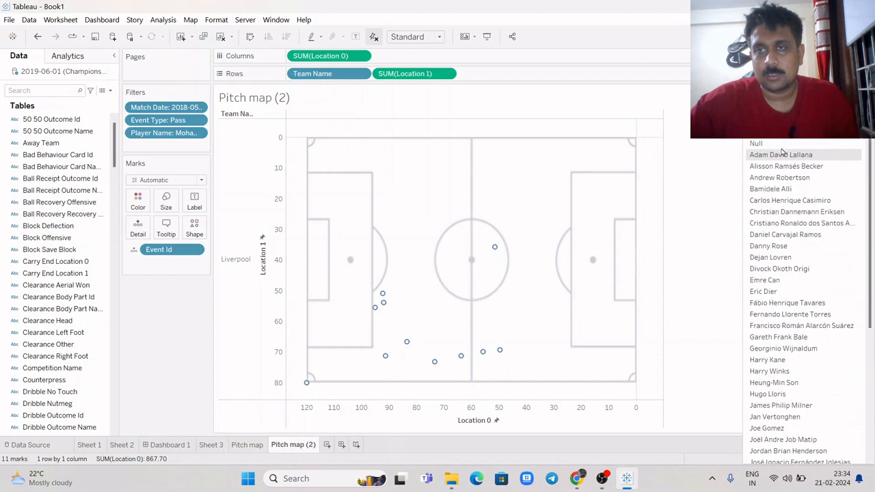
click(776, 138)
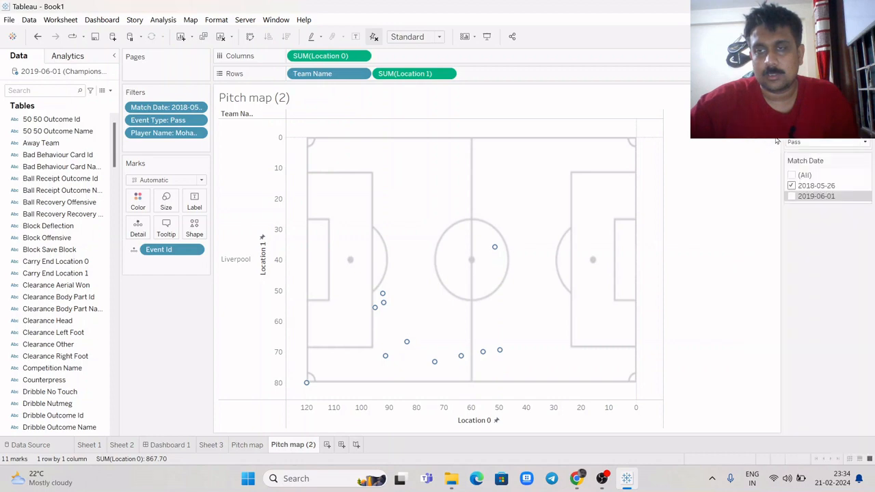
- Set the Event Type filter to Shot and move Team Name from the rows back to the columns
click(828, 143)
scroll(826, 348, down, 2)
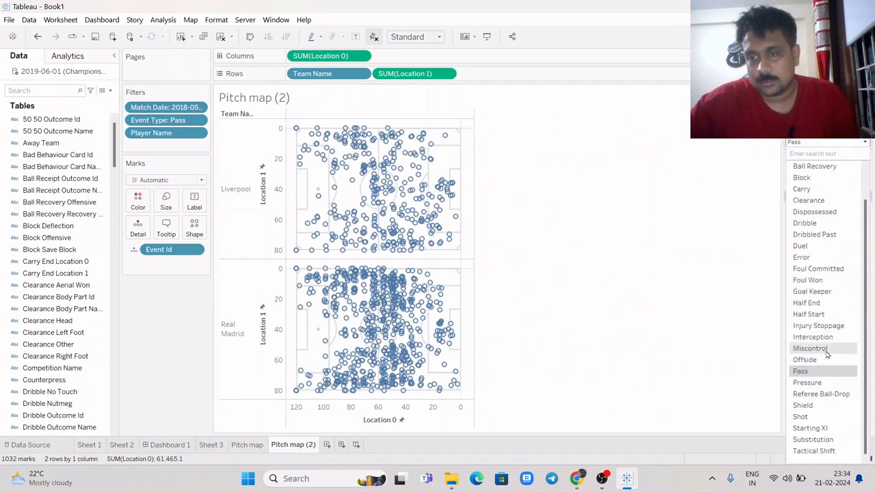
click(814, 417)
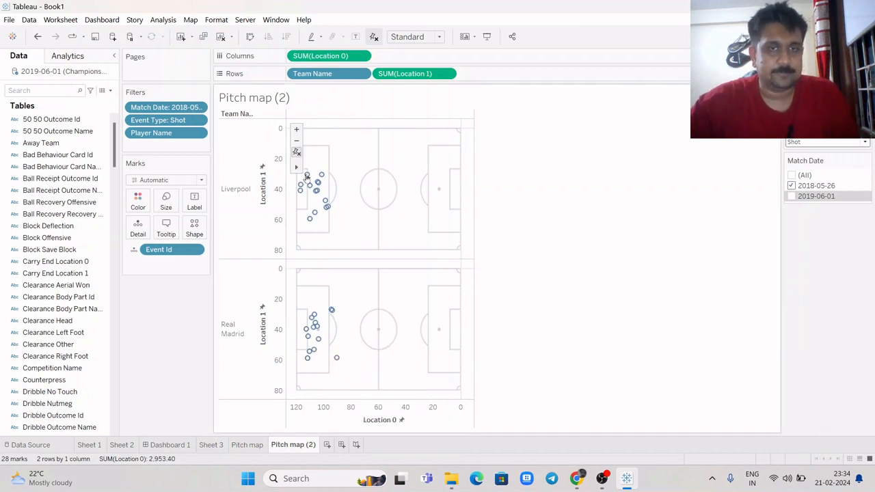
drag(313, 73, 301, 56)
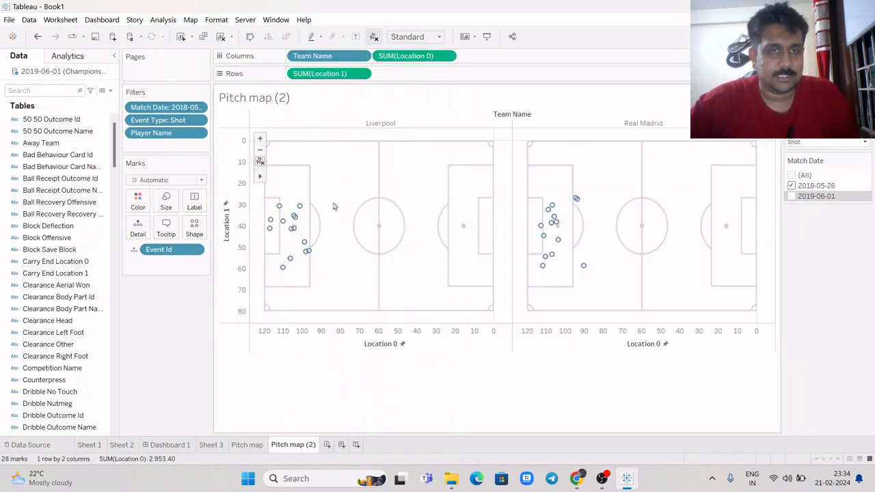
- Search the data fields for "xg" and size the shot marks by Shot Statsbomb Xg
click(40, 91)
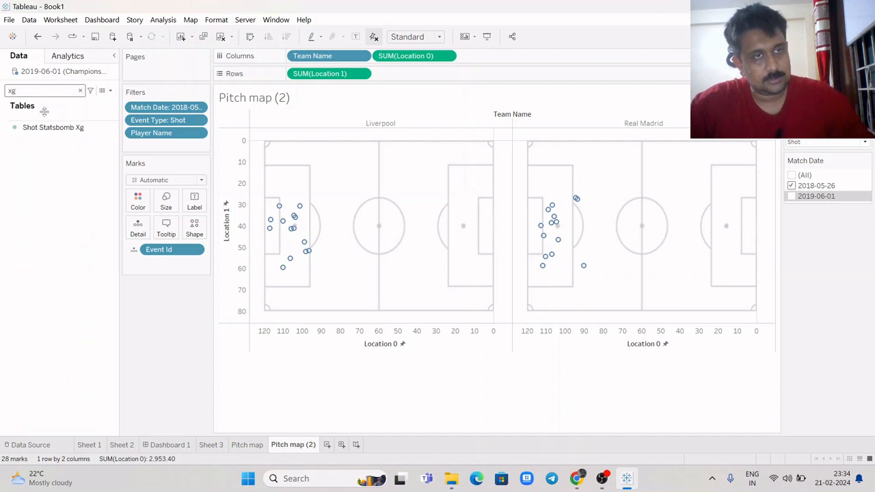
click(61, 131)
drag(62, 133, 167, 204)
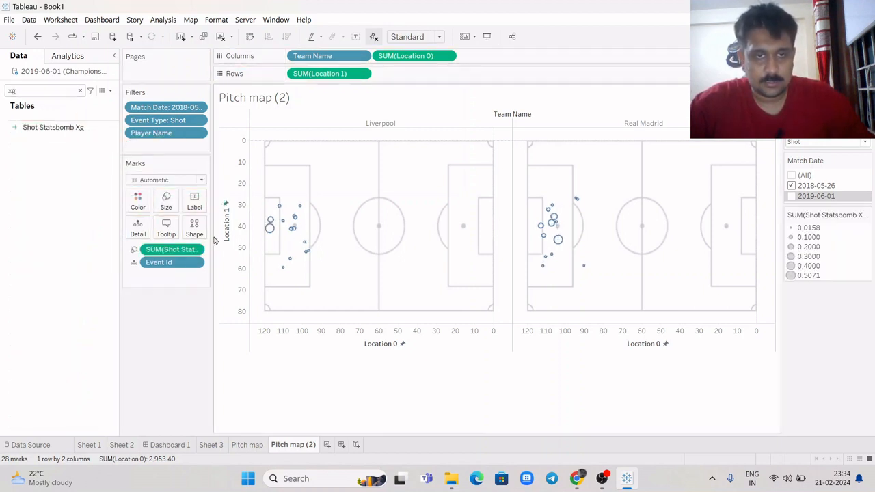
mouse_move(270, 230)
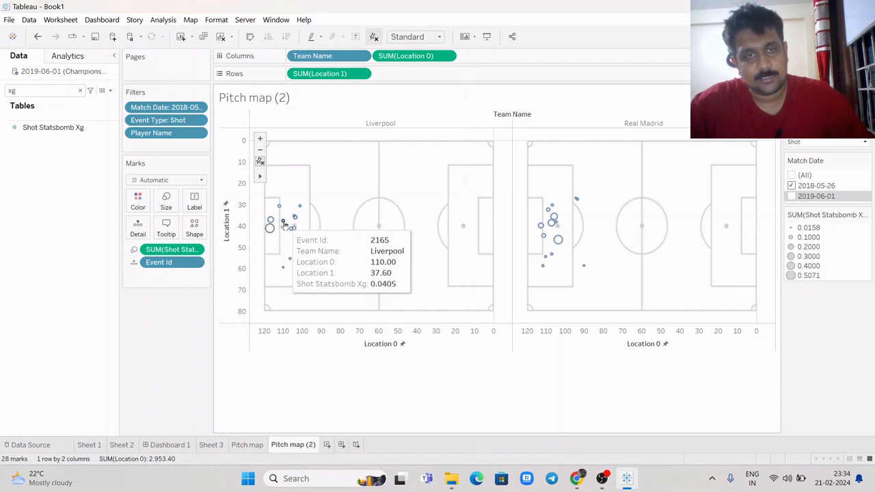
- Search the data fields for "team" and colour the shot marks by Team Name
click(80, 91)
text(team)
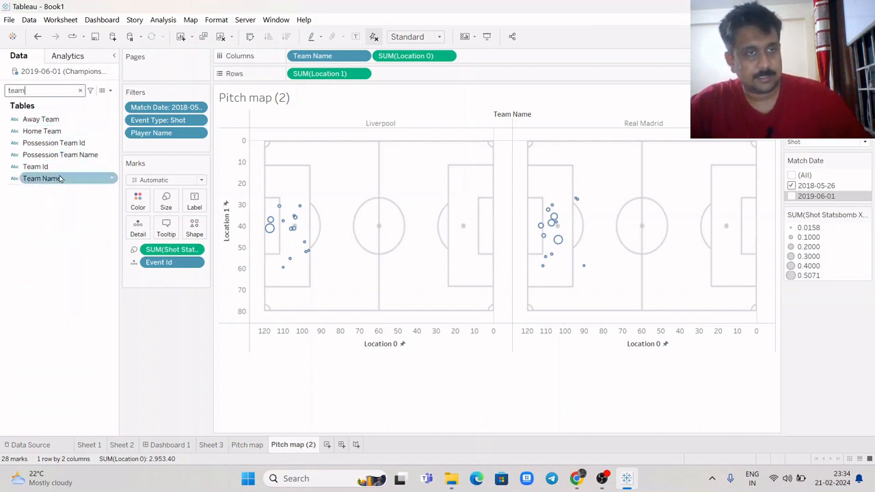
drag(80, 179, 138, 199)
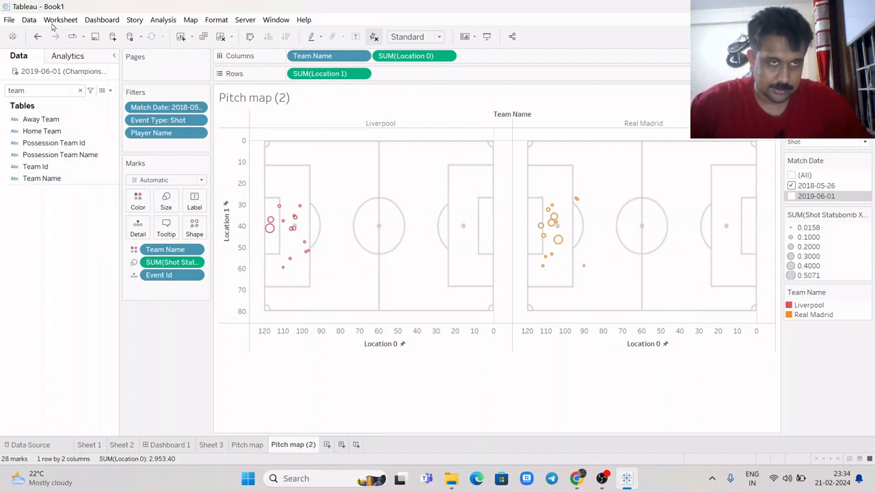
- Find the Player Name and Event Type fields and add both to the shot marks' tooltip
double_click(23, 90)
text(p)
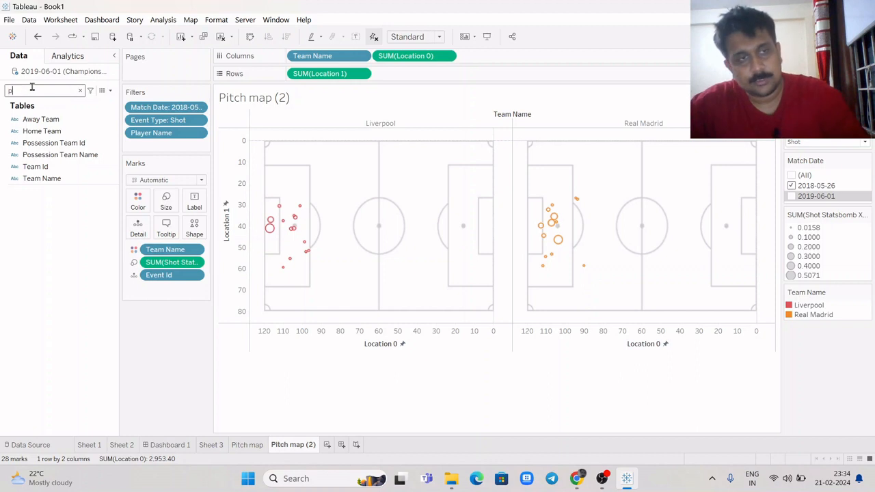
text(layer)
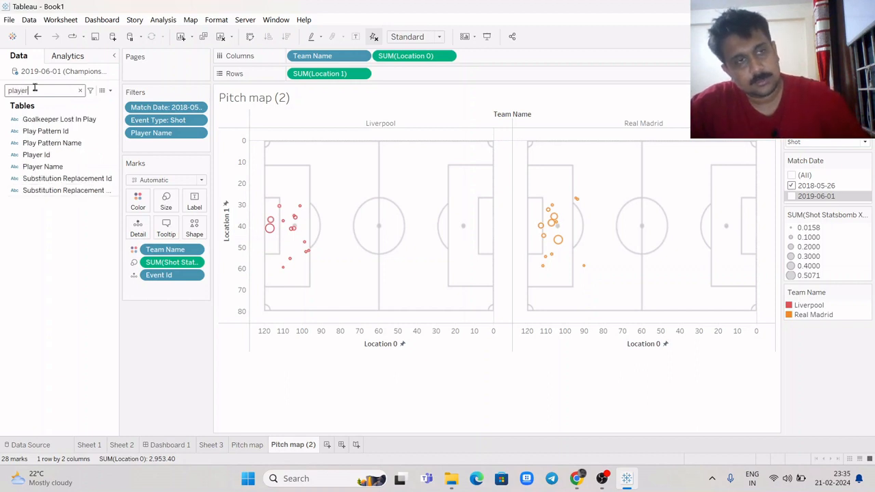
drag(42, 130, 163, 237)
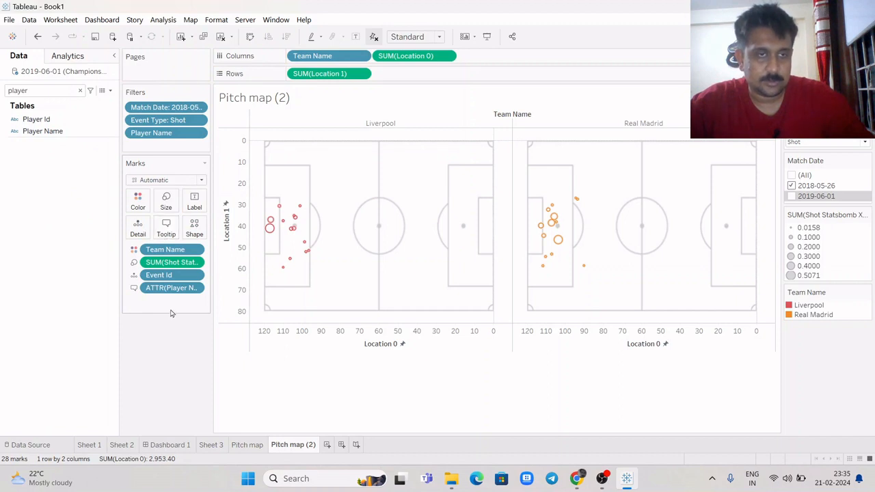
mouse_move(289, 261)
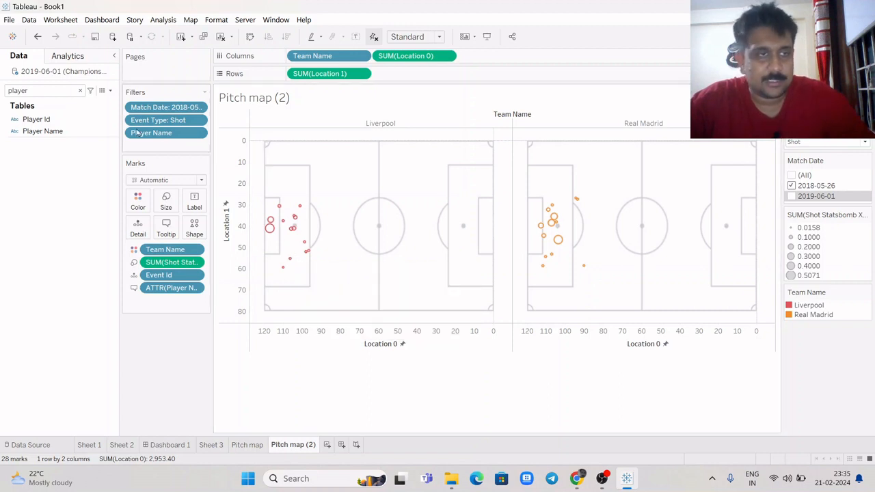
click(80, 91)
text(event)
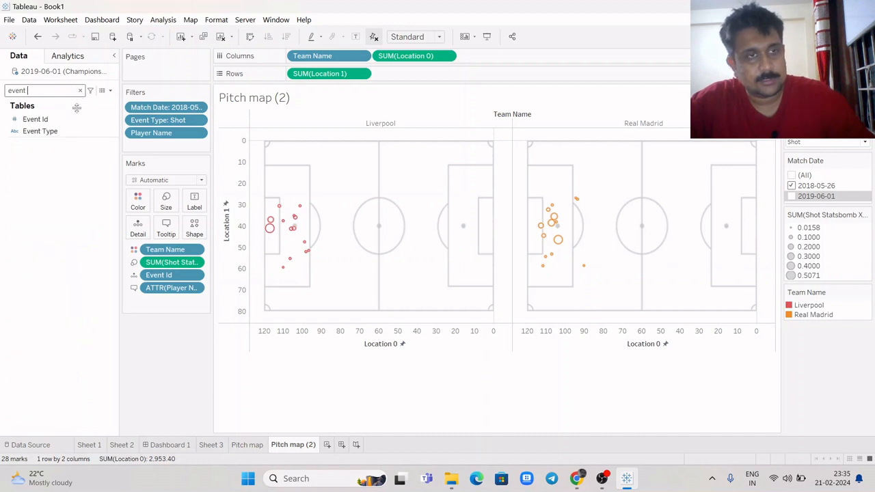
drag(68, 132, 170, 236)
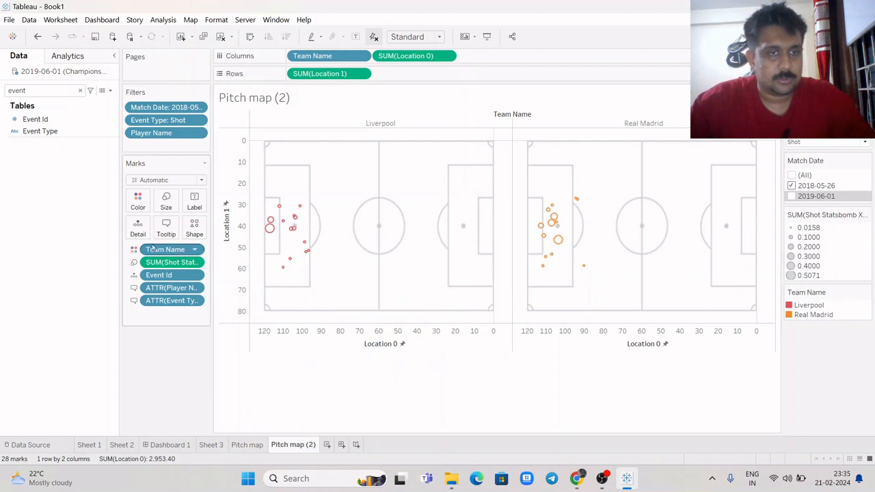
- Strip the tooltip text to the Event Type and Player Name values without labels, plus the xG value labelled "Xg:"
click(166, 226)
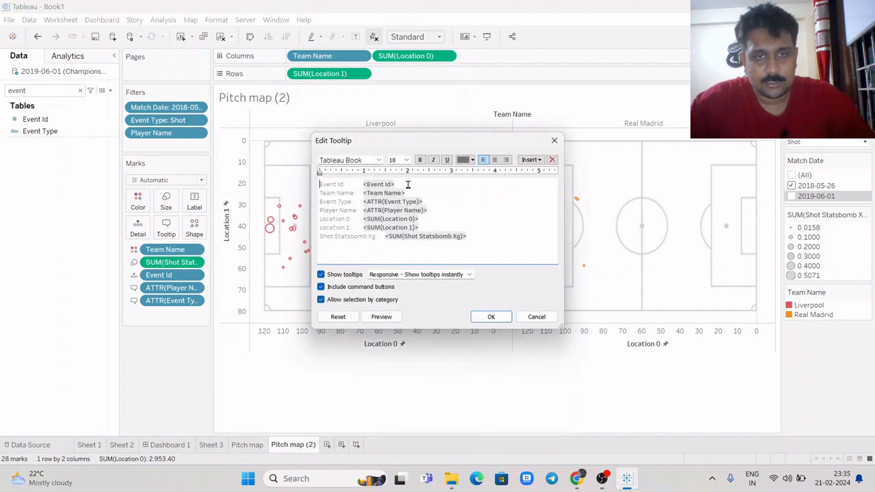
drag(407, 184, 316, 186)
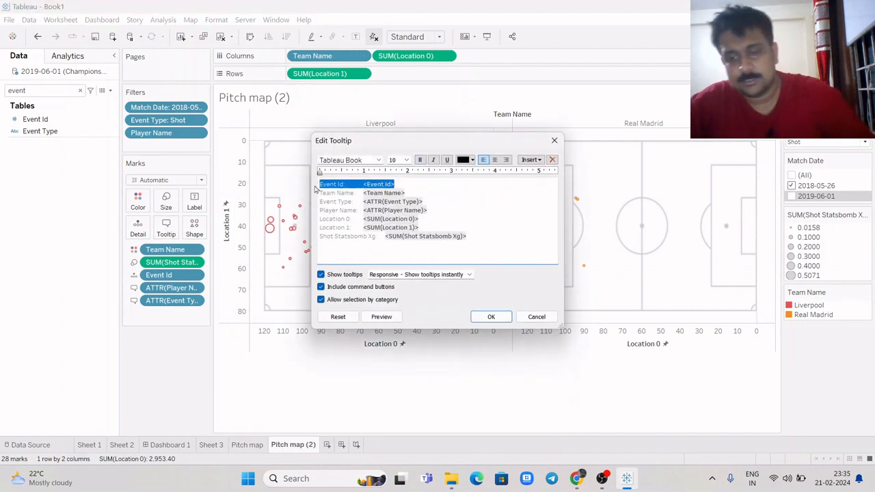
key(Delete)
drag(409, 192, 319, 194)
key(Delete)
drag(354, 201, 319, 212)
key(BackSpace)
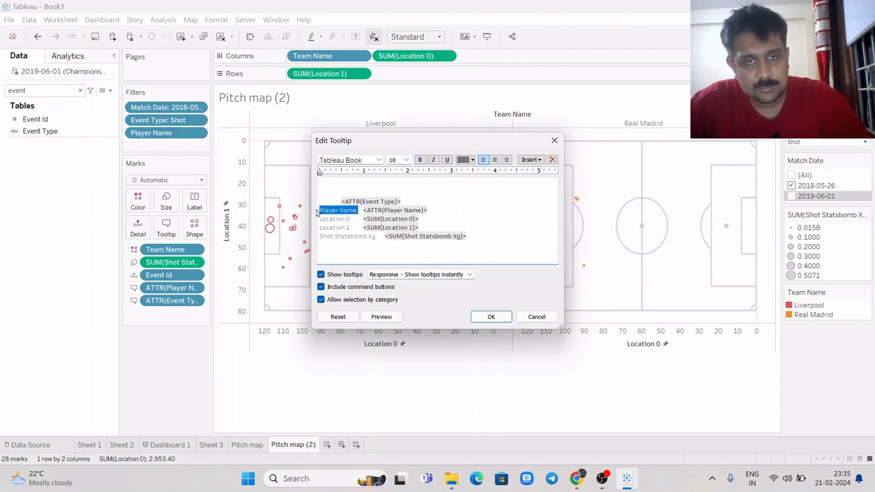
key(BackSpace)
drag(426, 224, 298, 233)
key(BackSpace)
key(BackSpace)
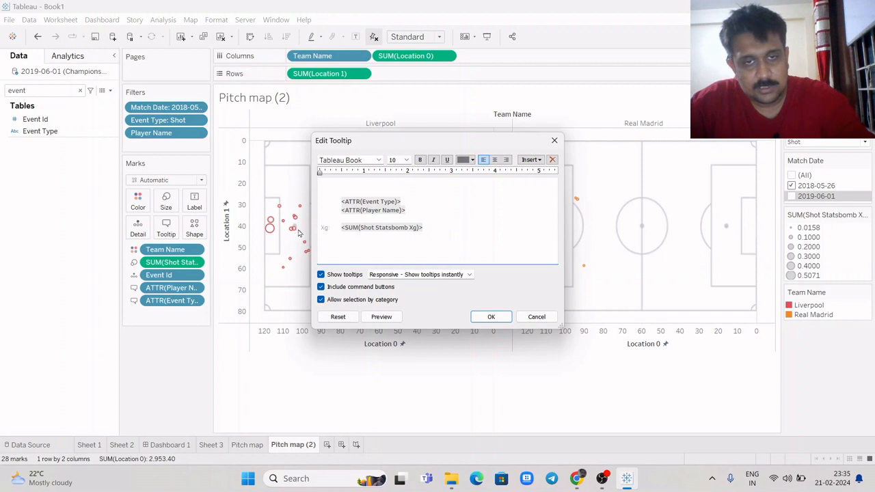
click(491, 317)
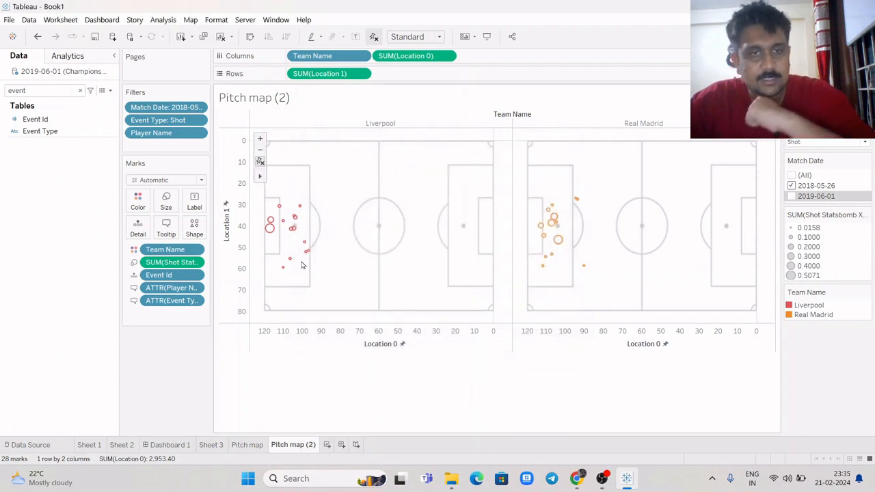
mouse_move(306, 256)
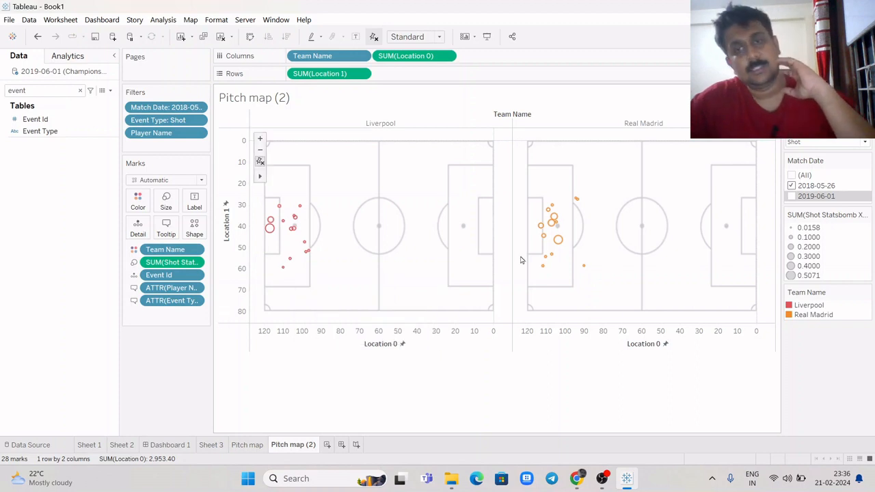
- Look through the event types offered by the Event Type filter
click(799, 142)
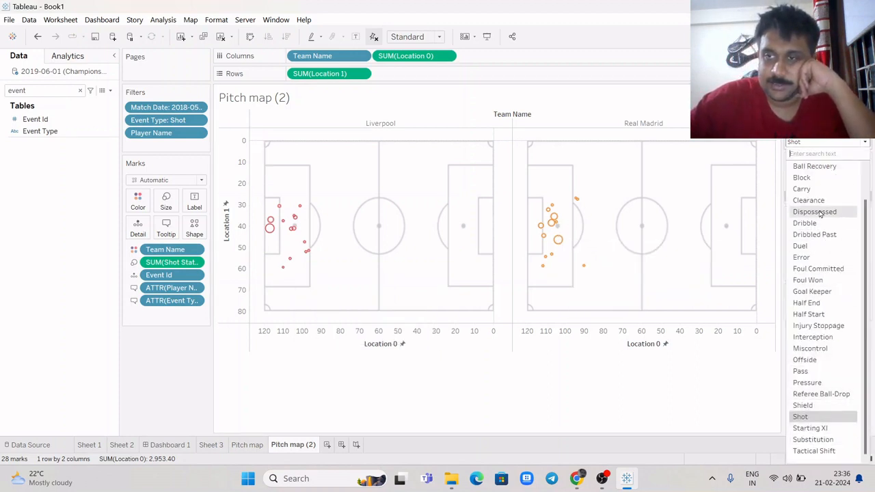
scroll(821, 215, up, 1)
scroll(800, 372, down, 1)
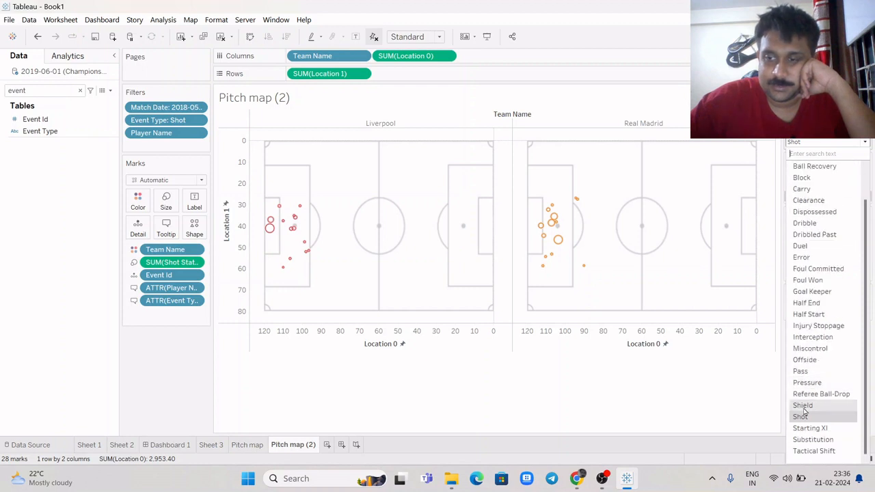
click(802, 417)
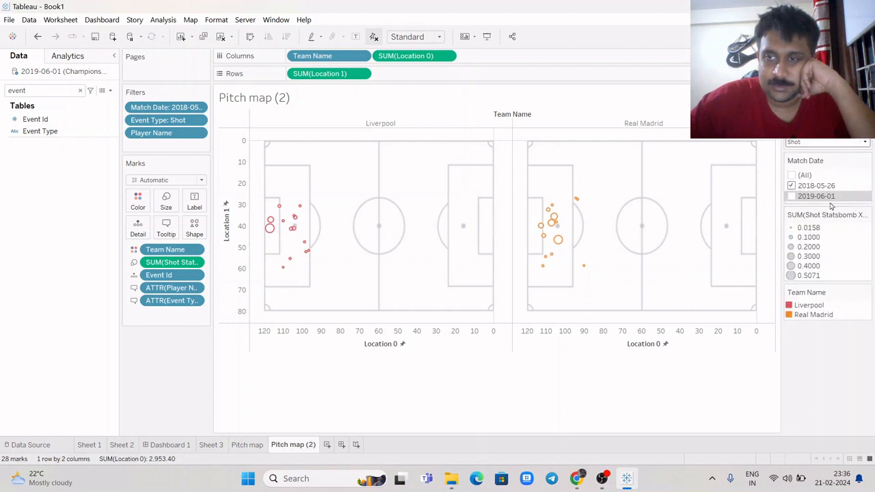
click(815, 144)
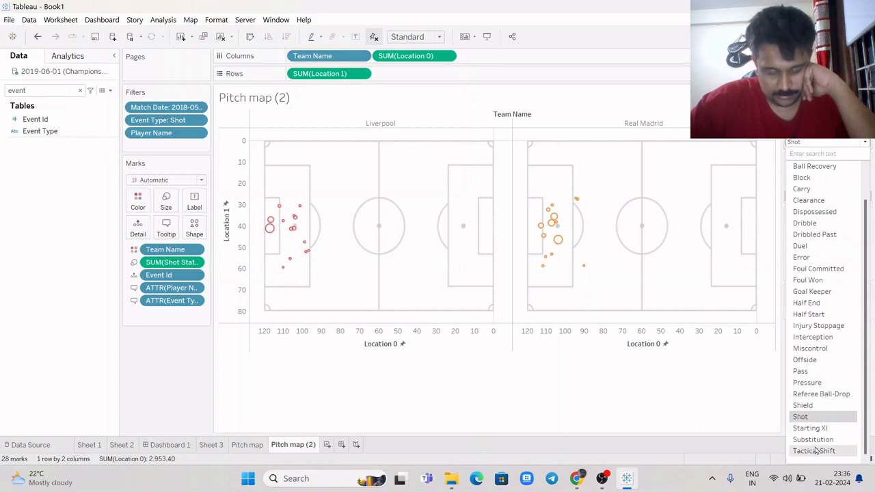
scroll(817, 396, up, 1)
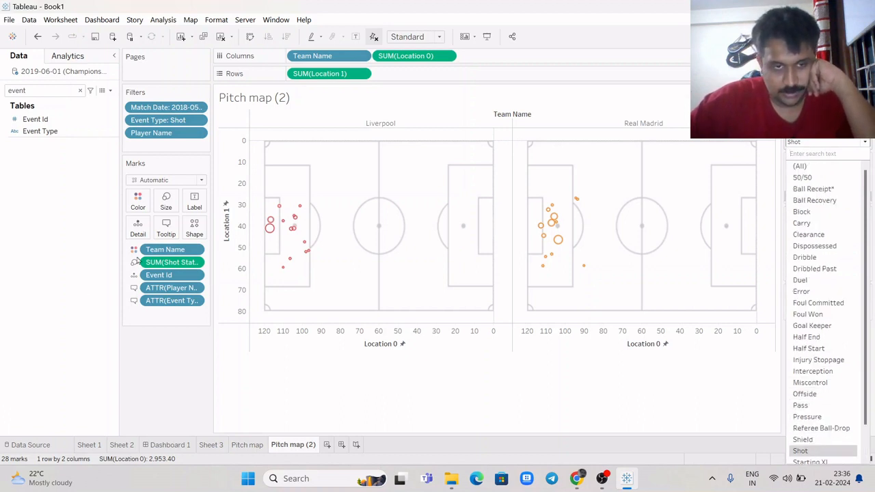
click(148, 383)
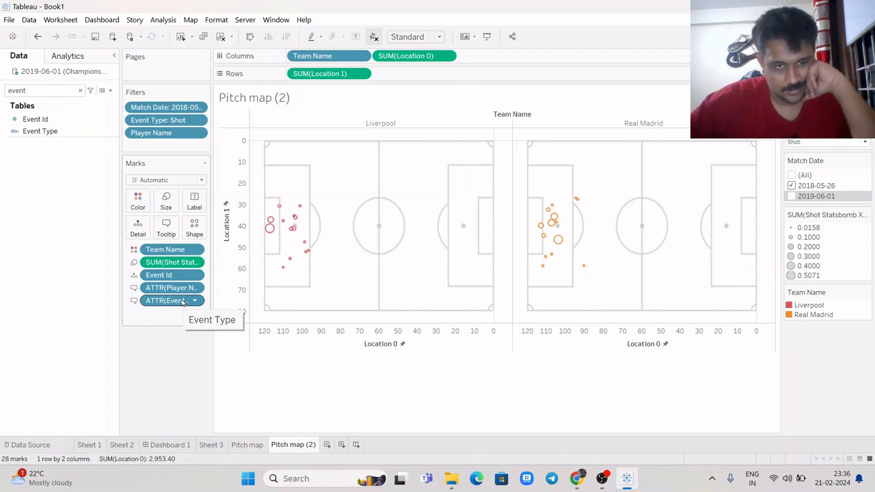
- Replace Event Type with Shot Outcome Name in the shot marks' tooltip fields
drag(182, 302, 46, 318)
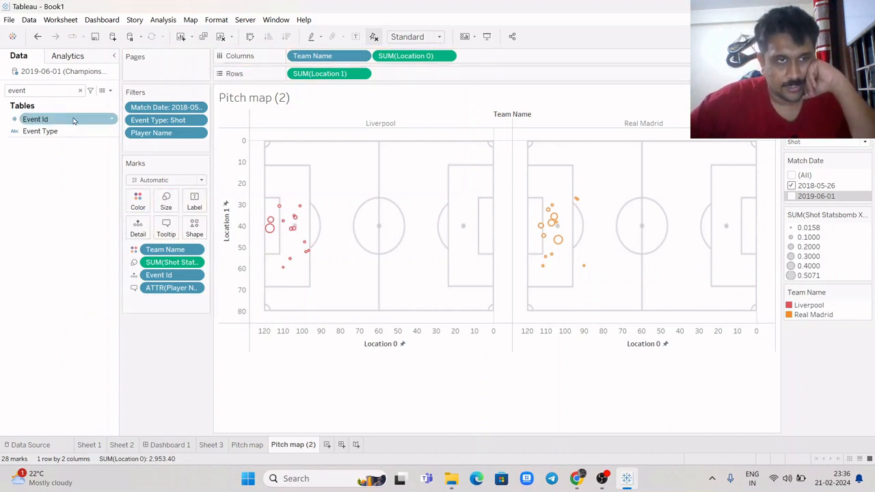
click(80, 90)
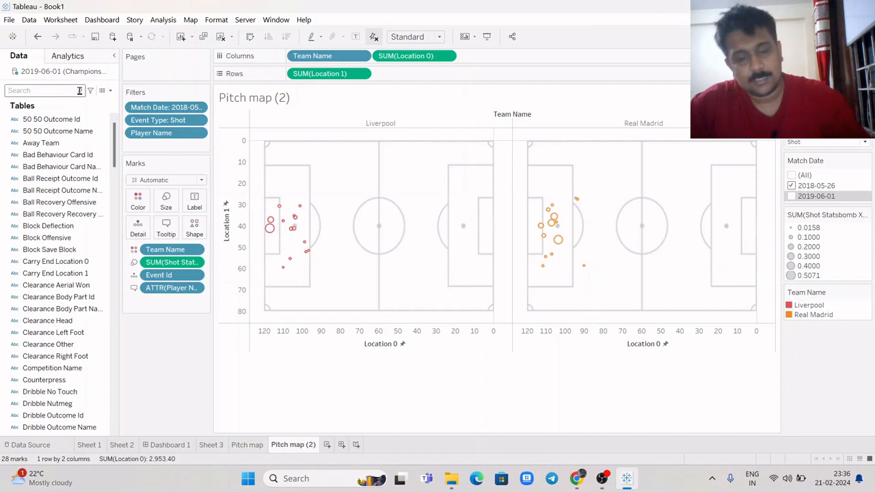
text(shot)
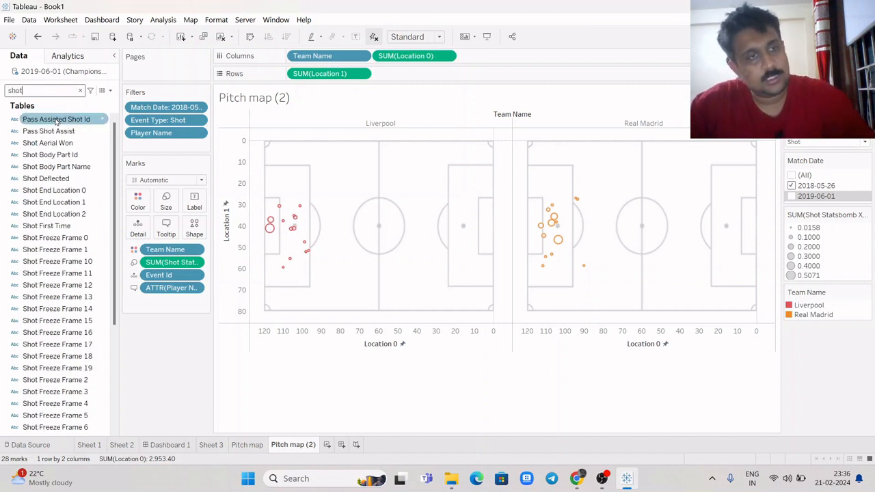
text( ou)
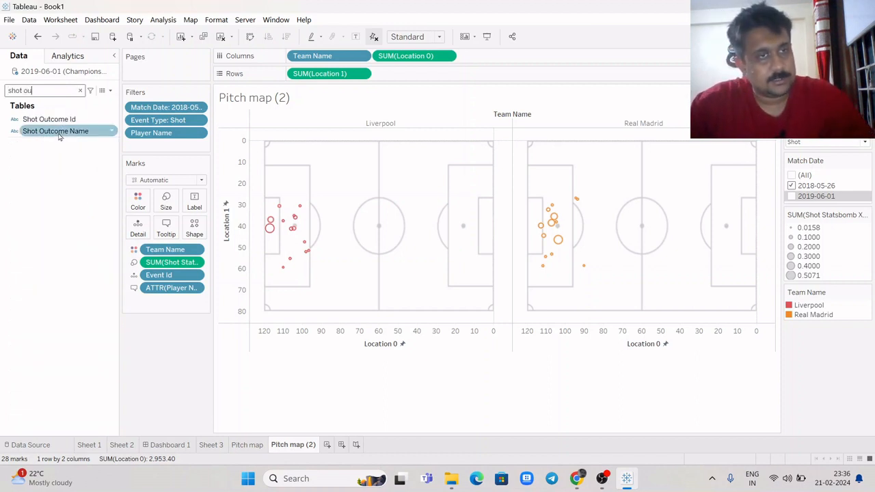
drag(55, 131, 167, 233)
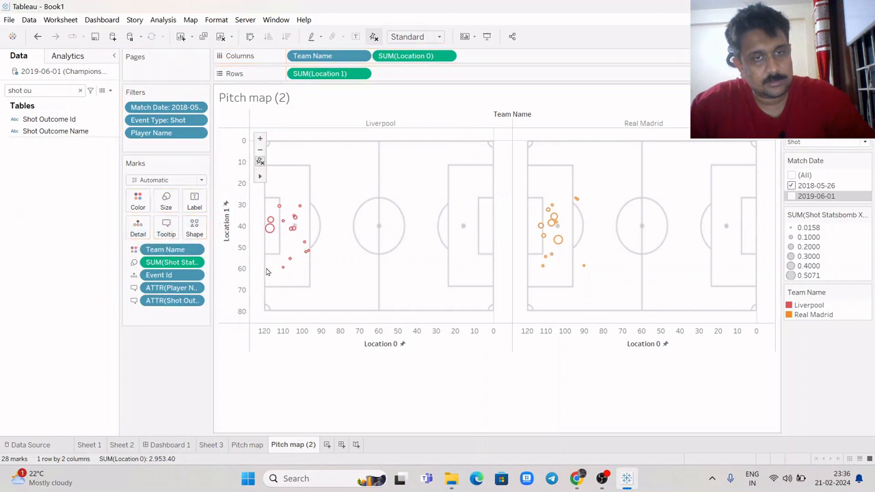
mouse_move(282, 271)
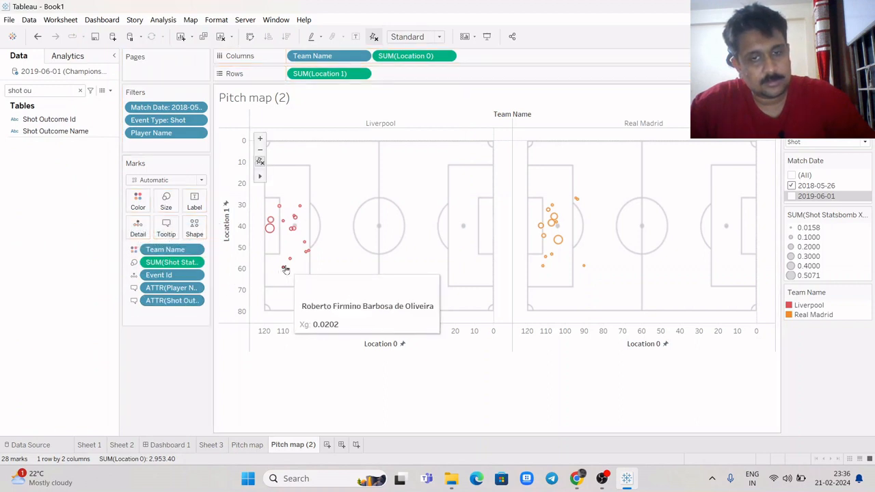
- Extend the tooltip's Player Name line with a "|" separator and the text "<ATTR(Shot Outcome Name)"
click(168, 230)
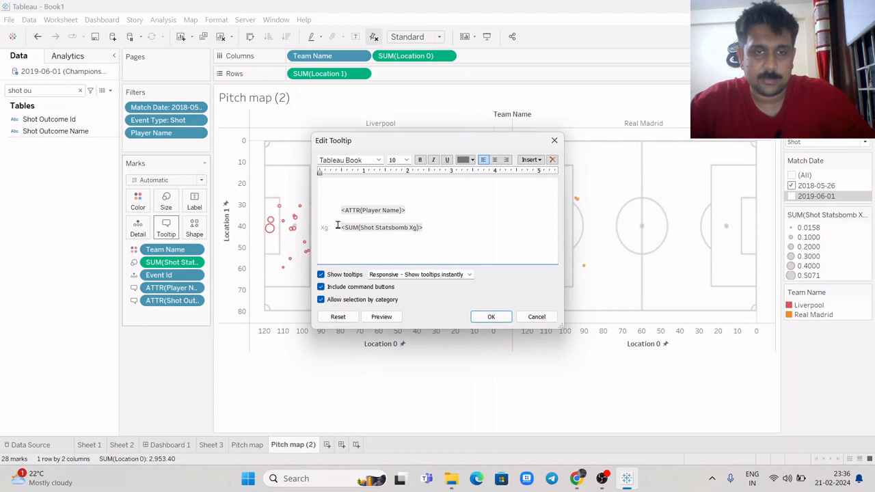
click(415, 209)
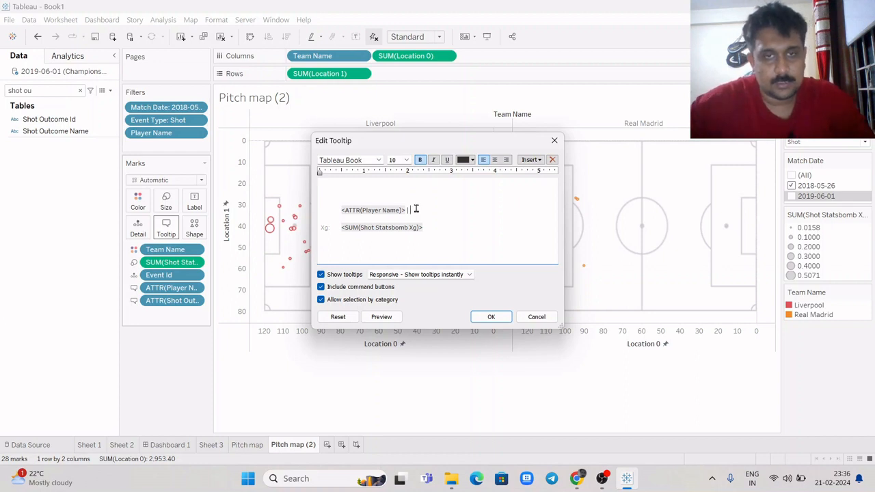
drag(403, 210, 339, 209)
key(ctrl+c)
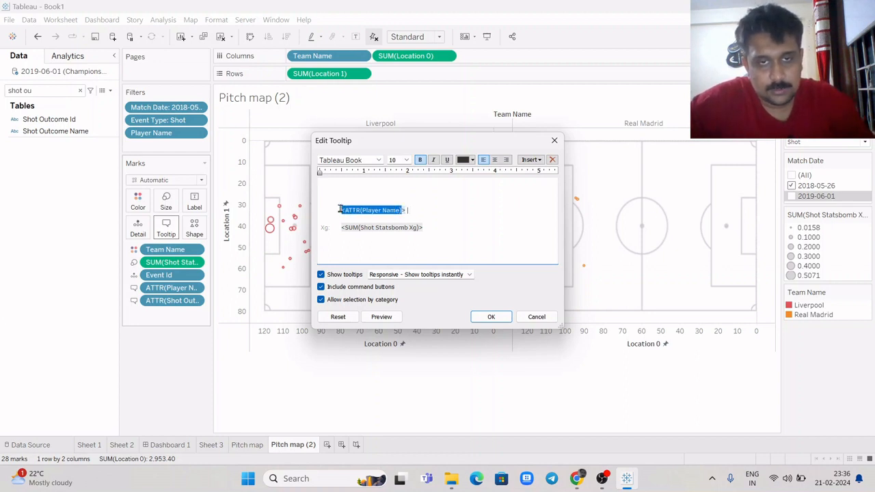
click(418, 209)
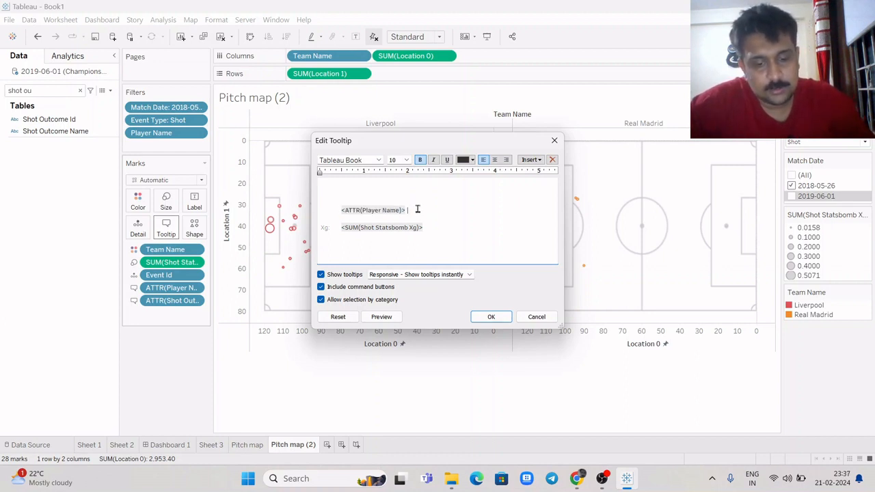
key(ctrl+v)
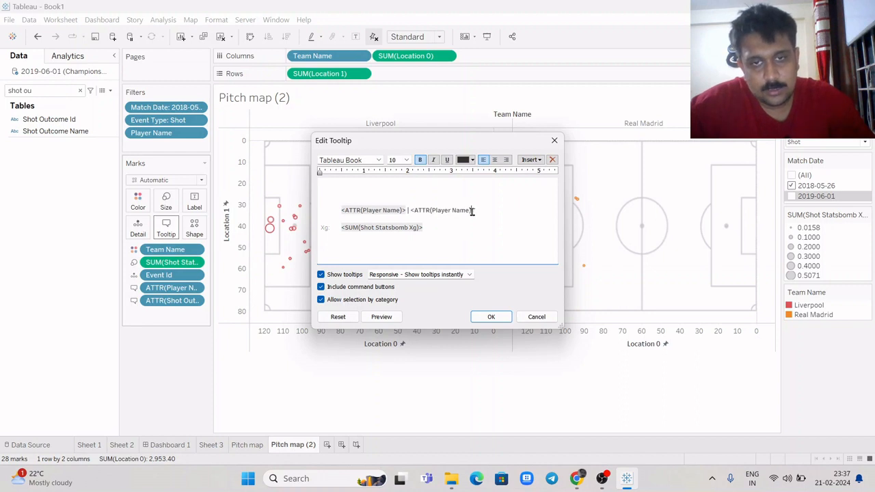
drag(469, 211, 426, 210)
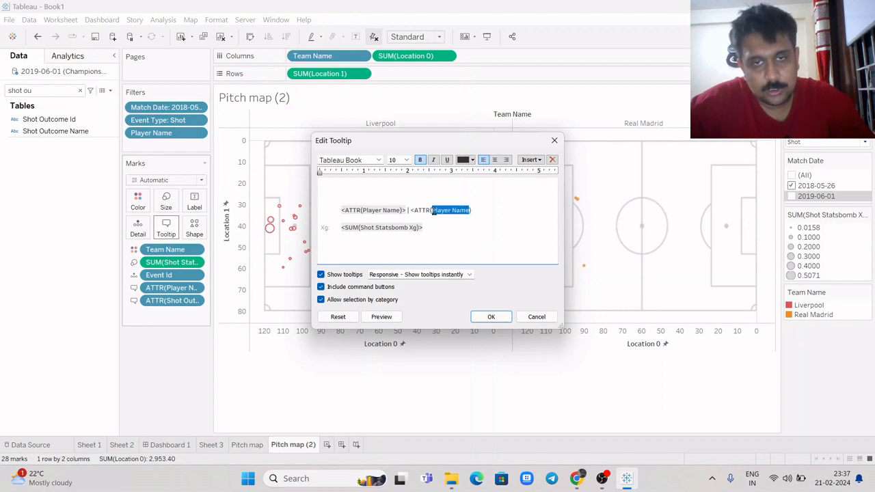
text(Shot Outcom)
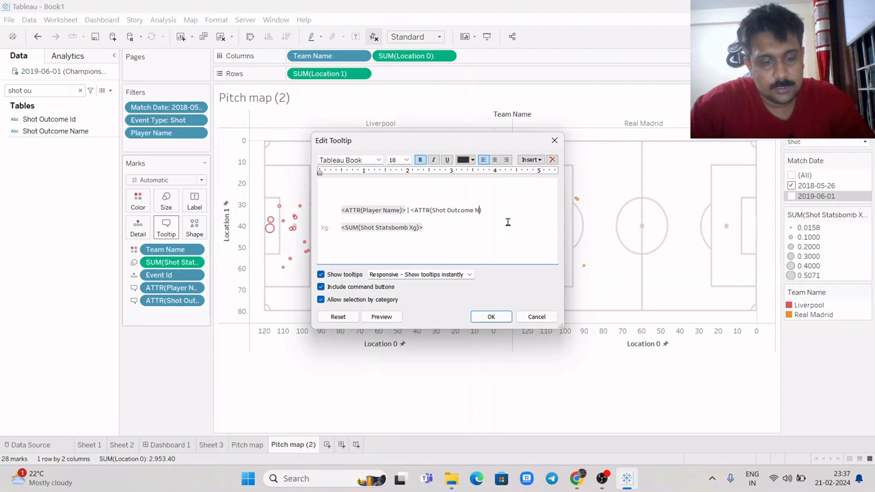
click(491, 317)
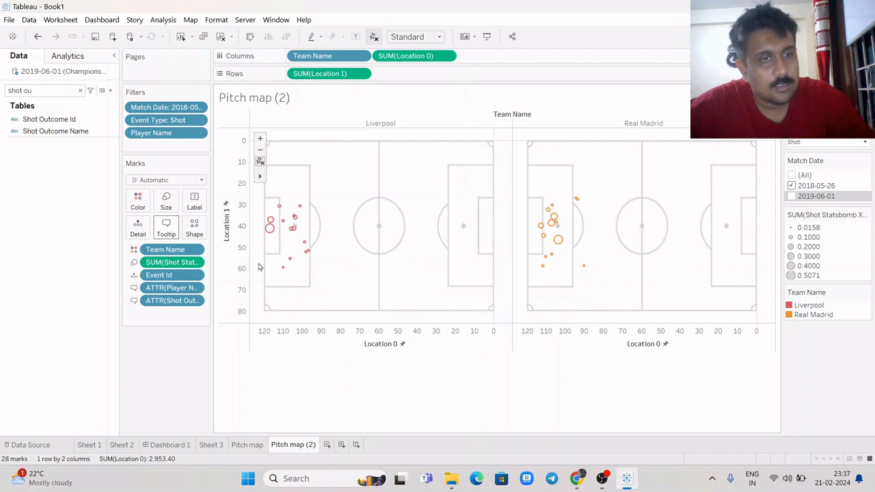
- Change the Shot Statsbomb Xg size field to a dimension and complete the tooltip's Shot Outcome Name placeholder with its closing ">"
click(196, 263)
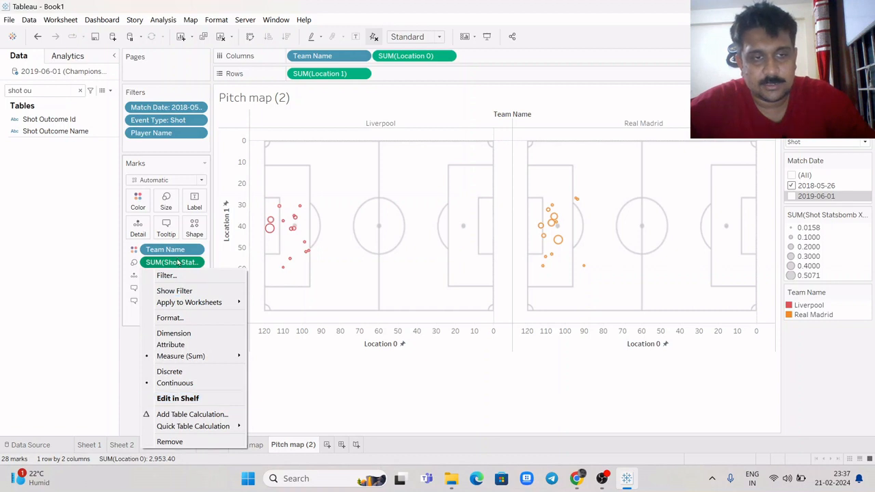
click(190, 334)
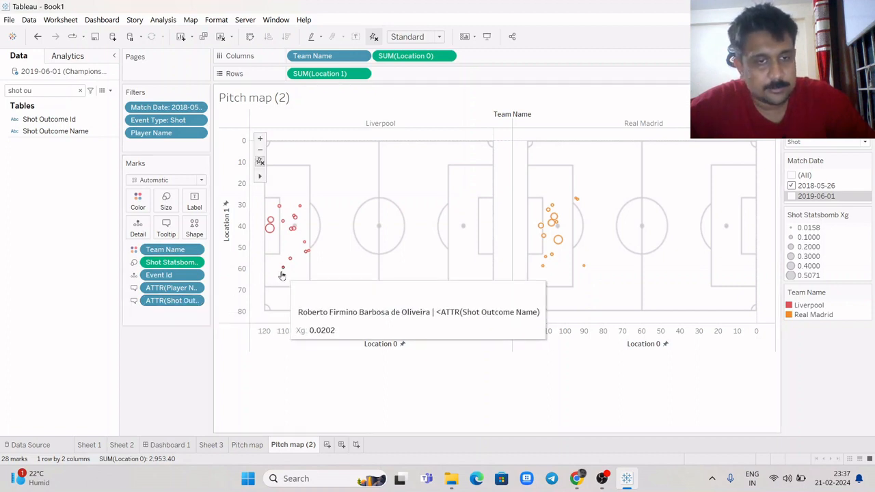
click(166, 229)
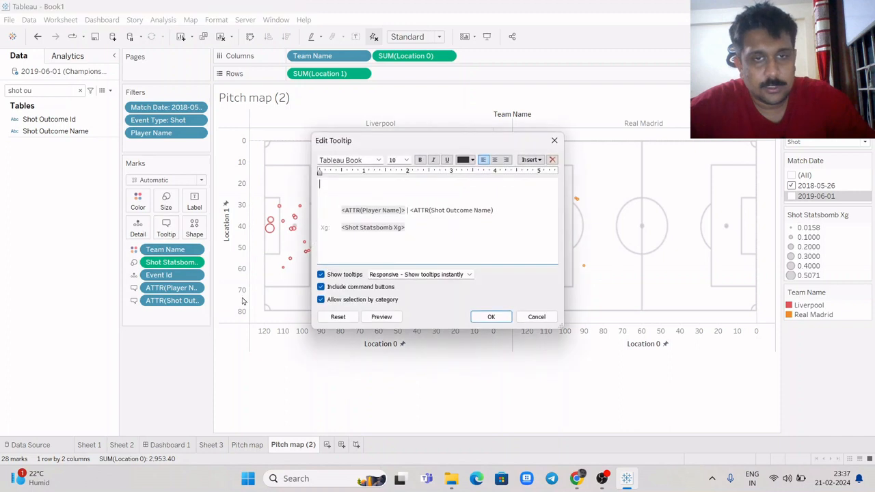
click(510, 213)
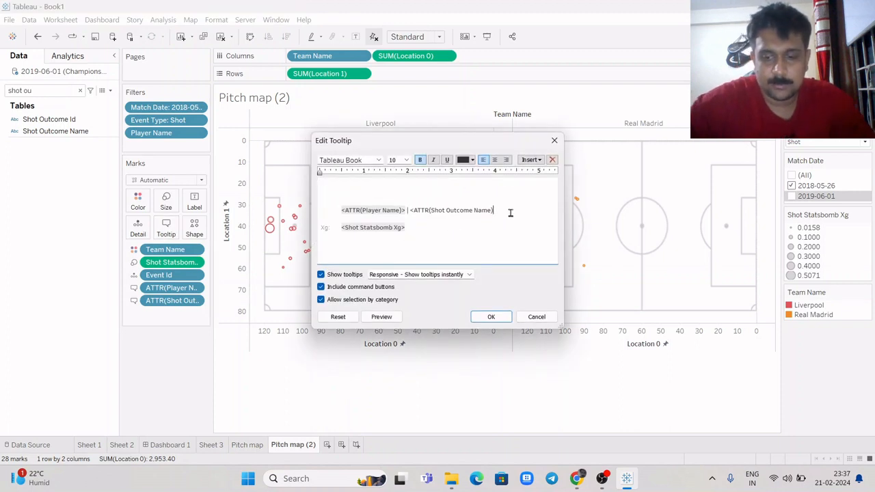
text(>)
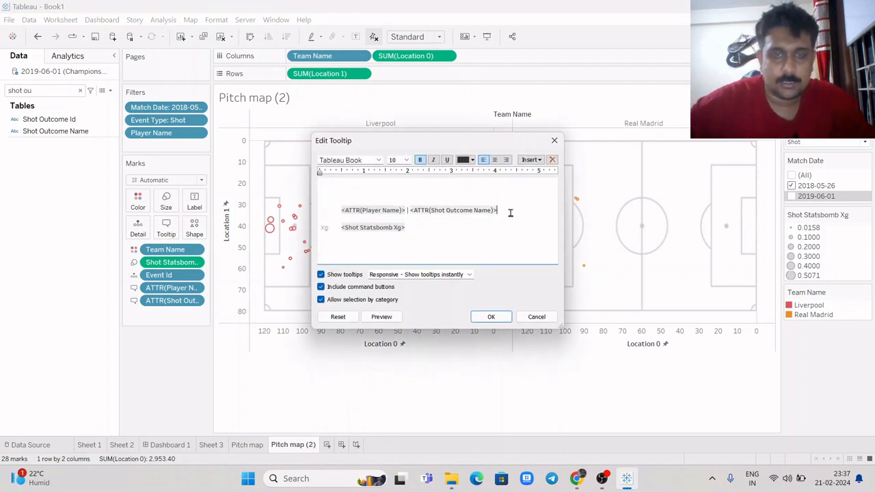
click(491, 317)
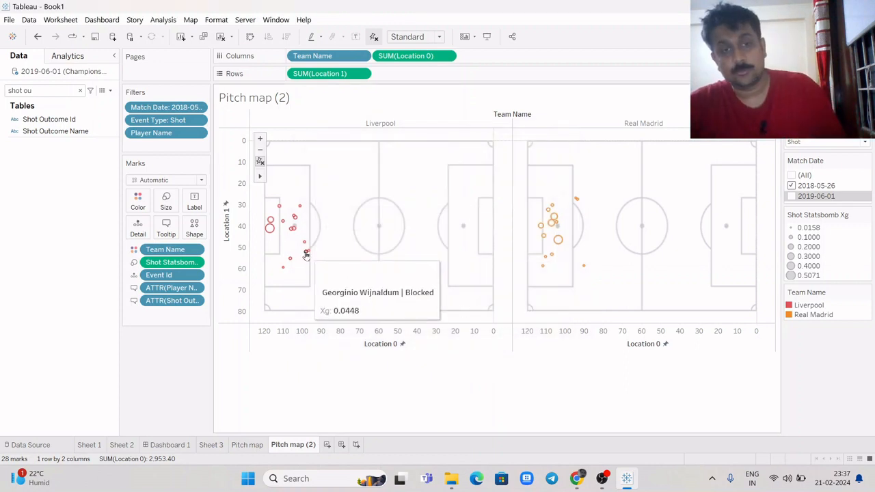
mouse_move(269, 230)
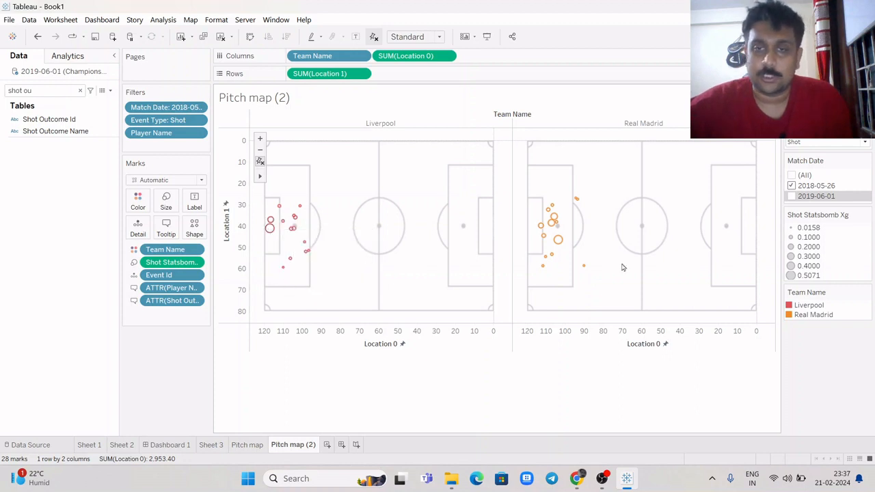
mouse_move(558, 242)
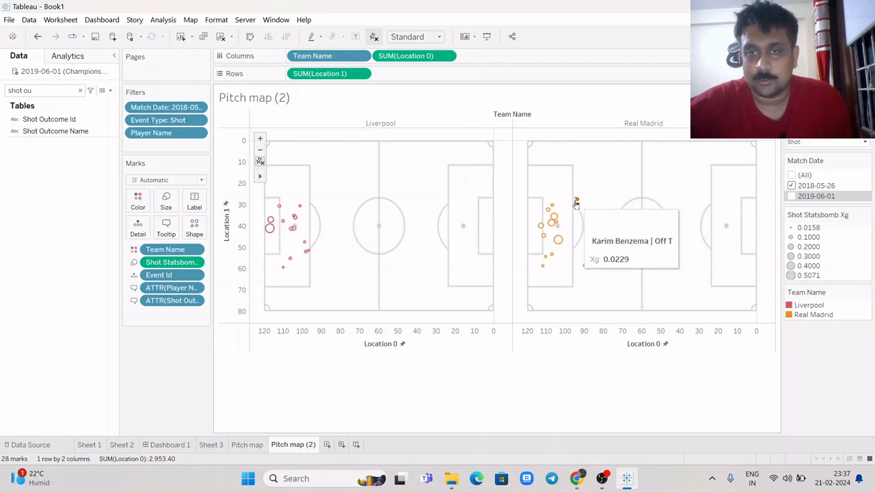
mouse_move(576, 201)
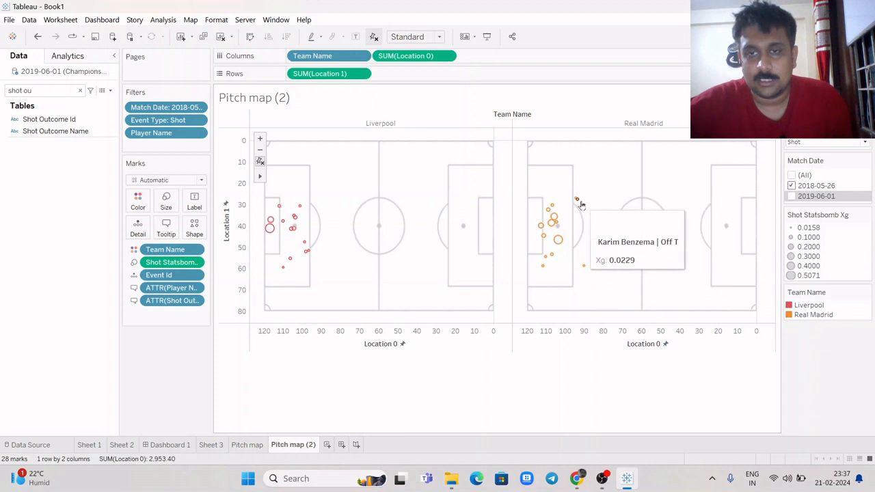
mouse_move(586, 267)
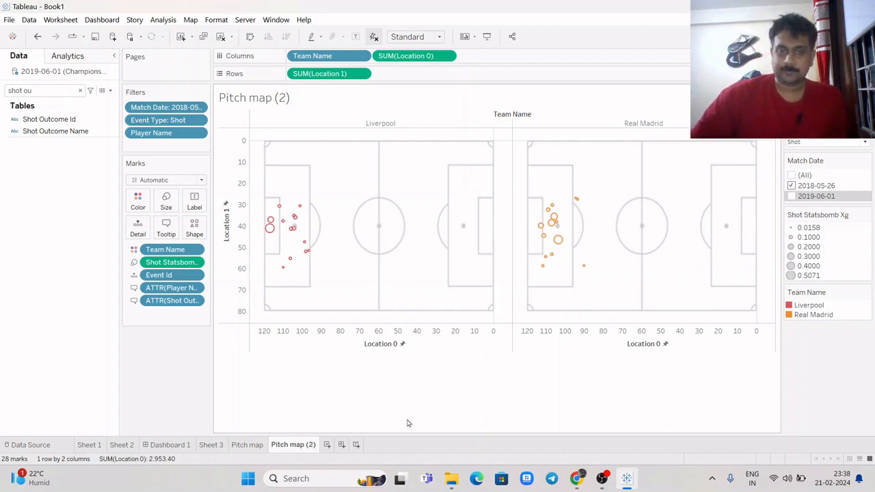
- Find the Shot Outcome Name field with the search "shot ou" and assign it to the shape of the shot marks
click(80, 90)
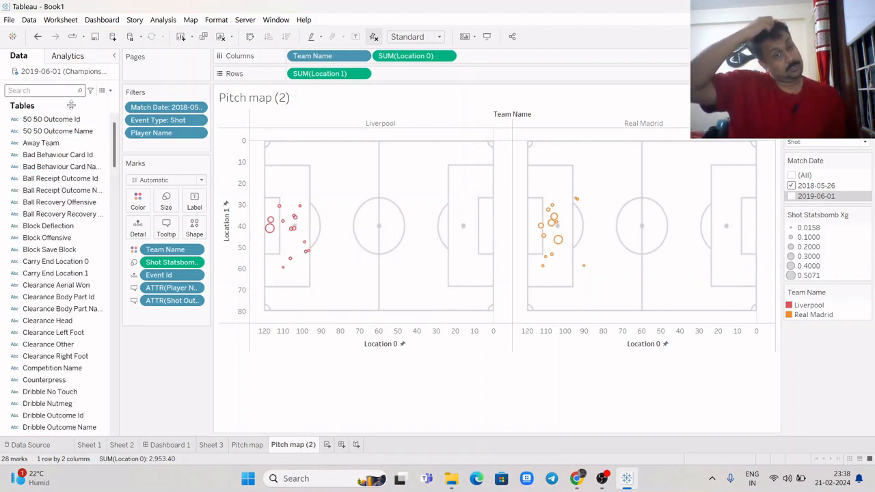
text(s)
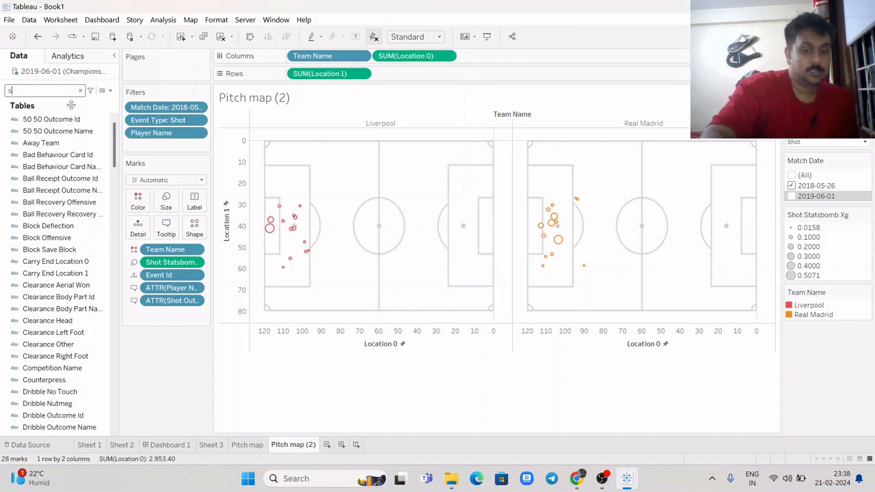
text(hot ou)
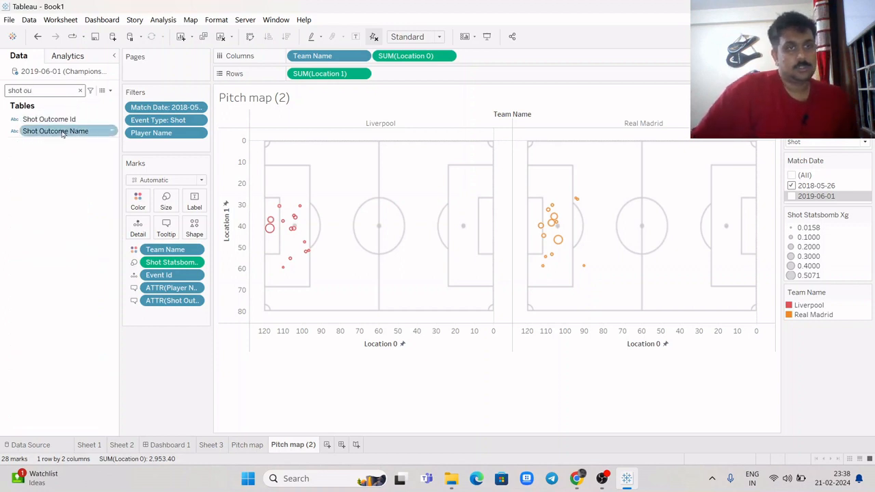
drag(52, 131, 195, 226)
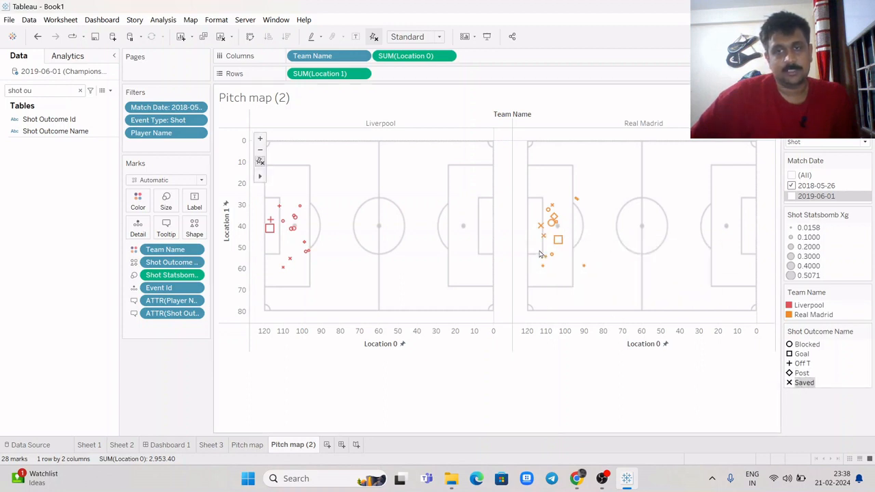
mouse_move(279, 208)
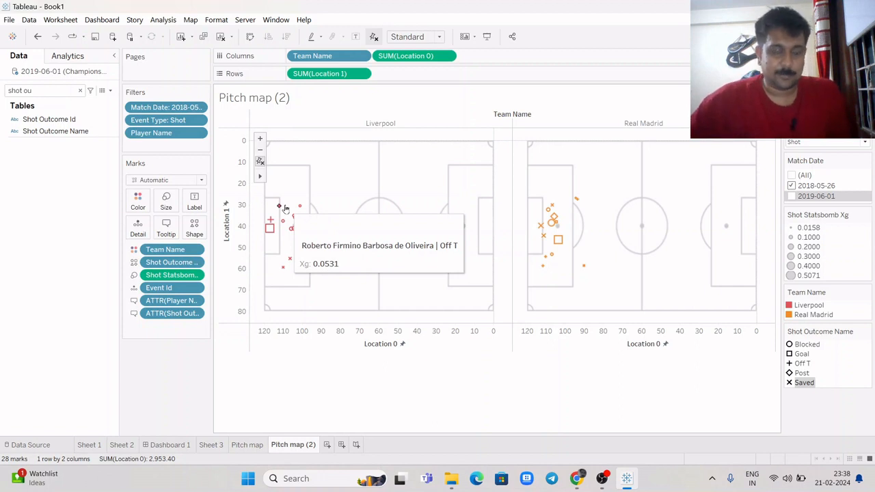
- Switch to Chrome and look through the StatsBomb soccer data page up to its data spec pitch graphic
click(578, 480)
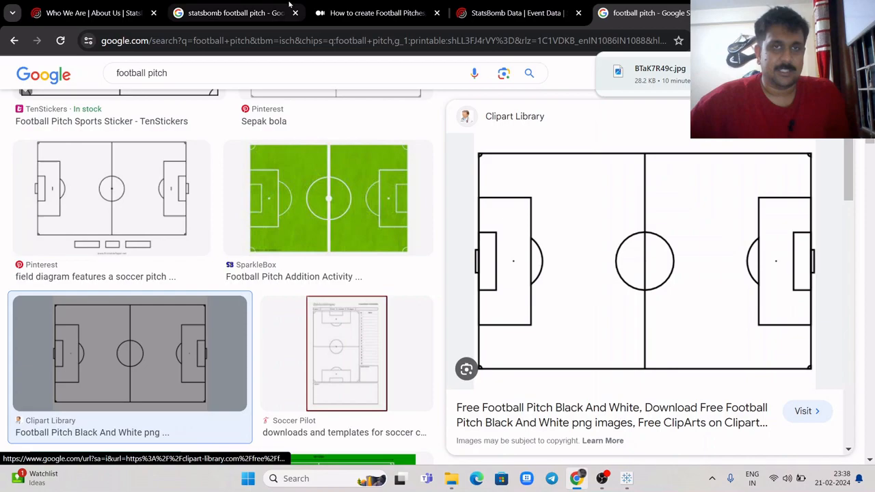
click(513, 4)
scroll(520, 225, up, 15)
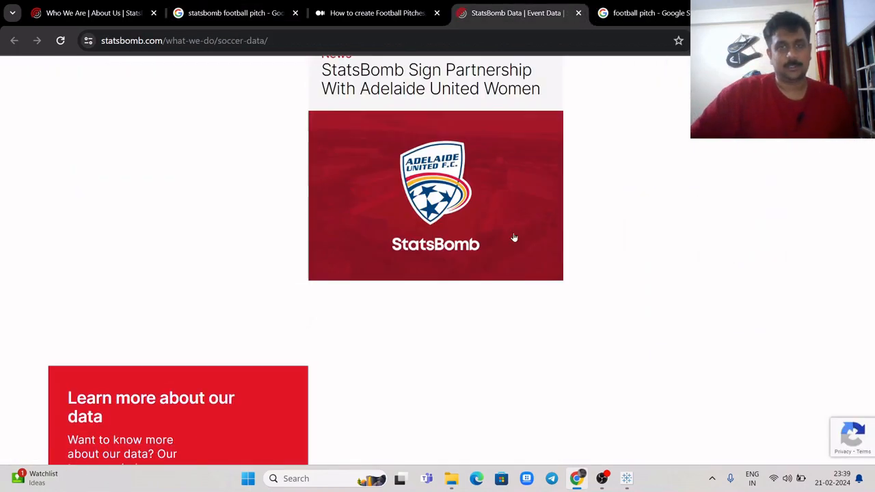
scroll(317, 229, up, 12)
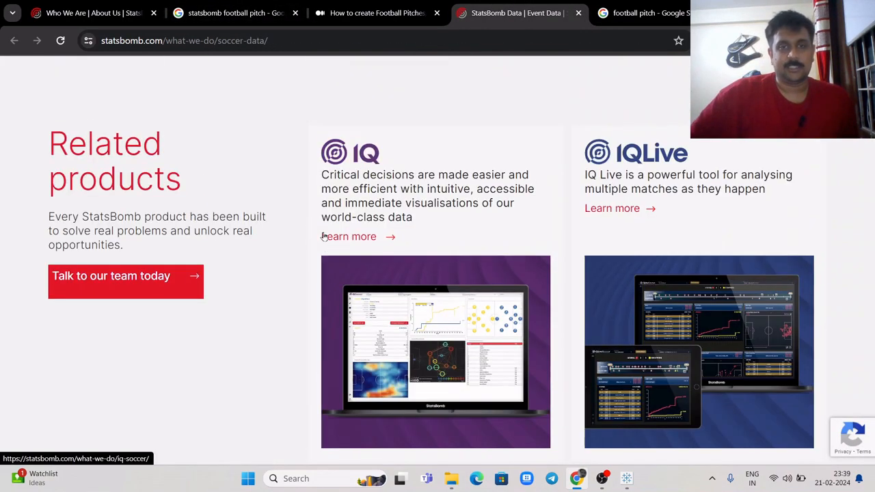
scroll(316, 217, up, 12)
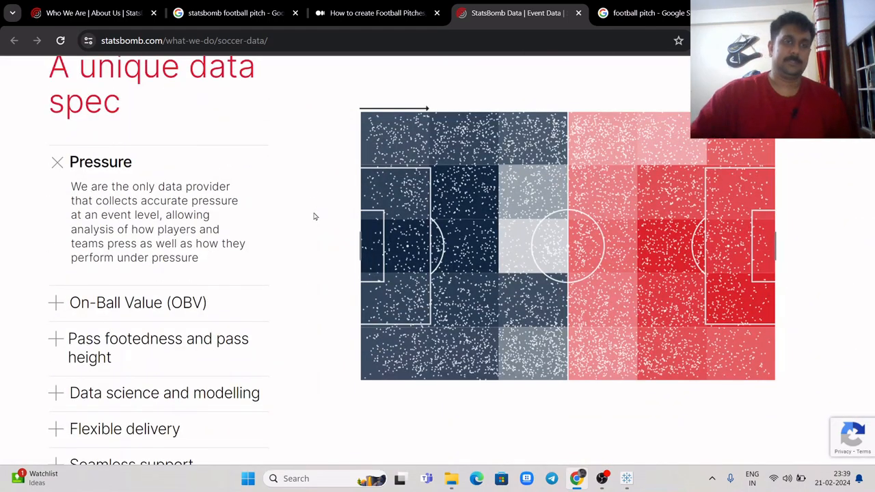
- Search Google for "opta football pitch" and look through the results
click(189, 16)
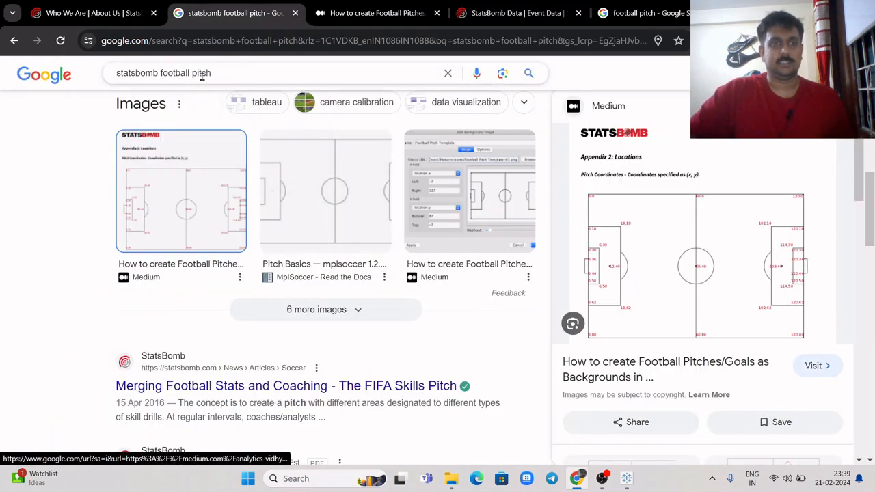
drag(121, 73, 114, 73)
text(opta)
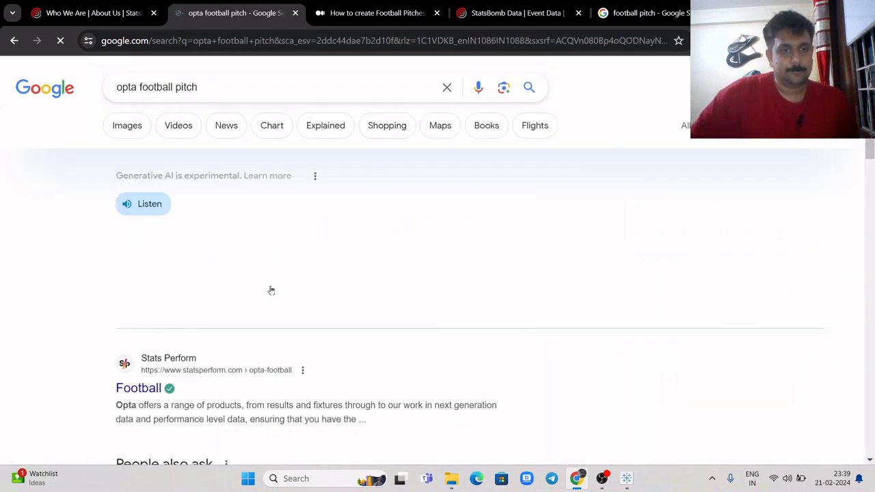
scroll(283, 289, down, 5)
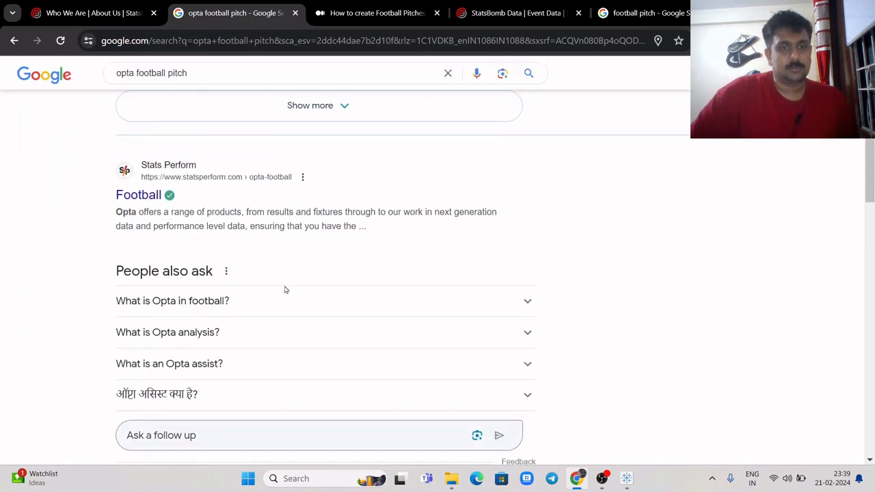
scroll(286, 290, down, 5)
scroll(239, 215, up, 2)
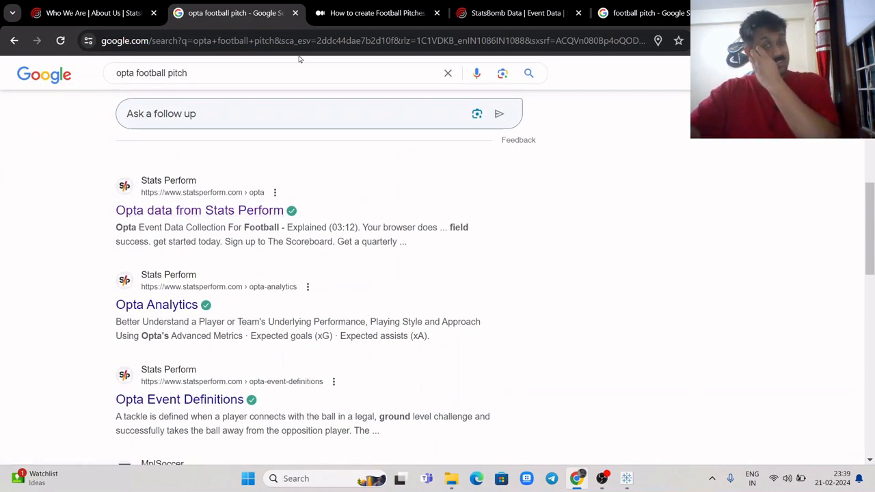
- Look through the StatsBomb Who We Are page
click(81, 5)
scroll(506, 270, down, 10)
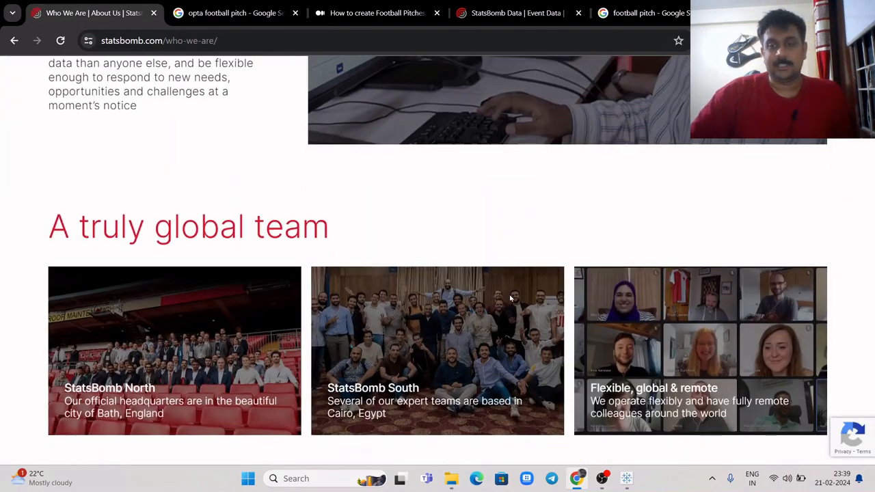
scroll(510, 298, down, 5)
- Switch back to Tableau, review the Pitch map sheet and return to the Pitch map (2) sheet
click(626, 478)
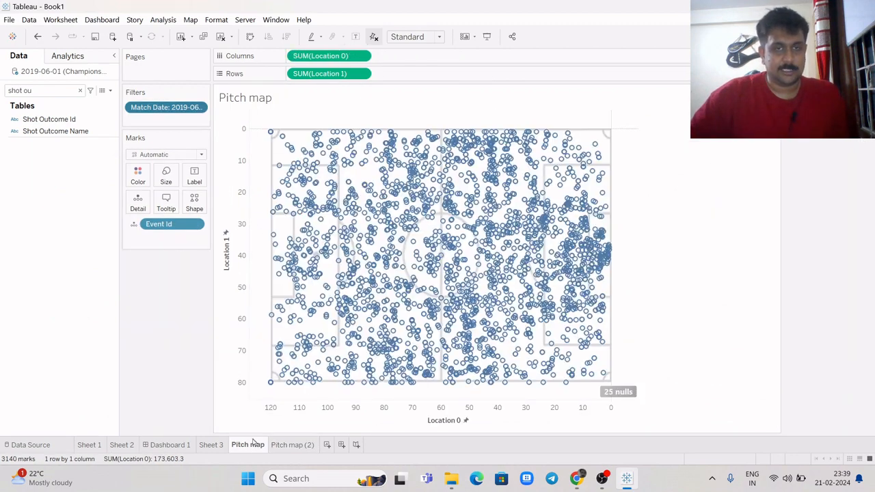
click(253, 445)
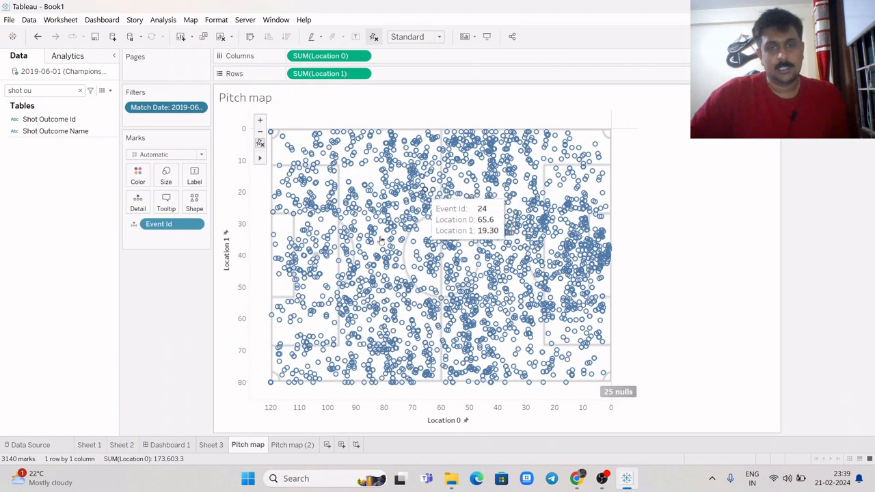
click(293, 446)
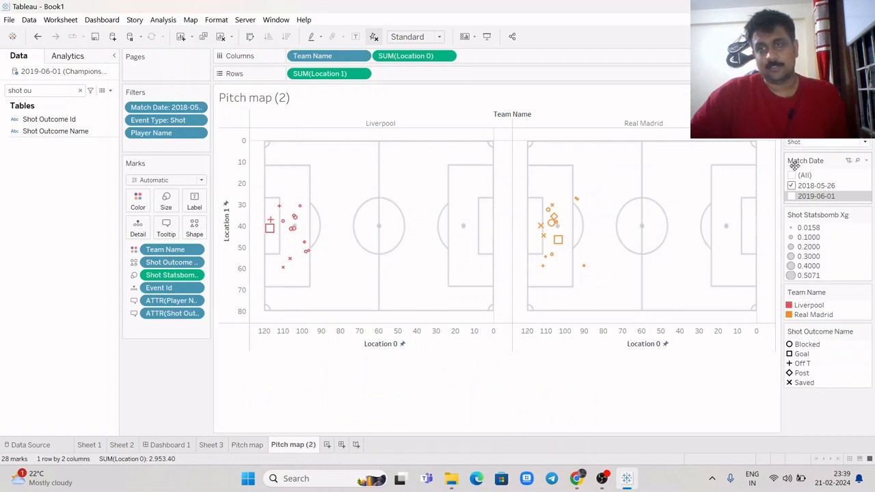
- Filter the Pitch map (2) sheet to the Dribble event type and inspect the tooltips of the Real Madrid marks
click(829, 143)
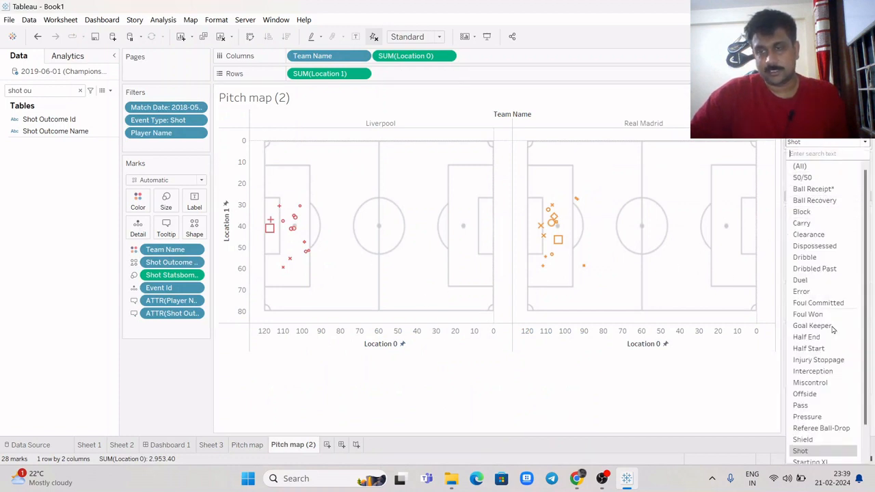
scroll(821, 453, down, 1)
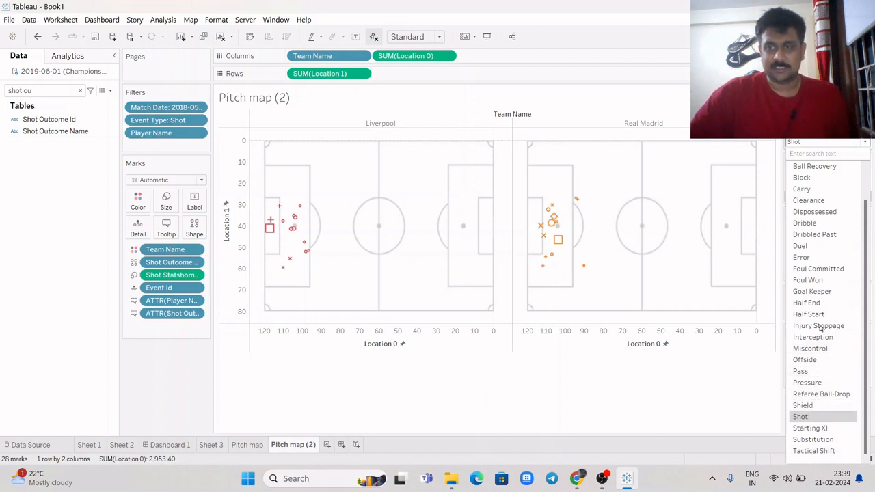
click(811, 229)
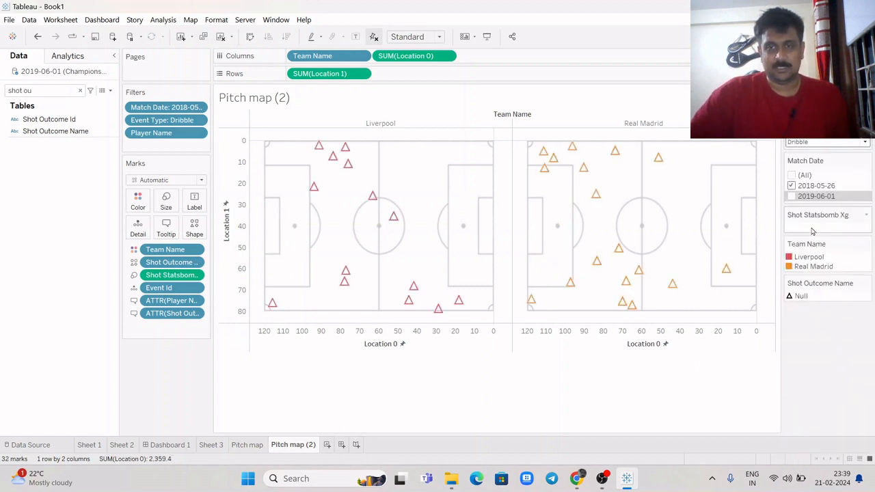
mouse_move(596, 193)
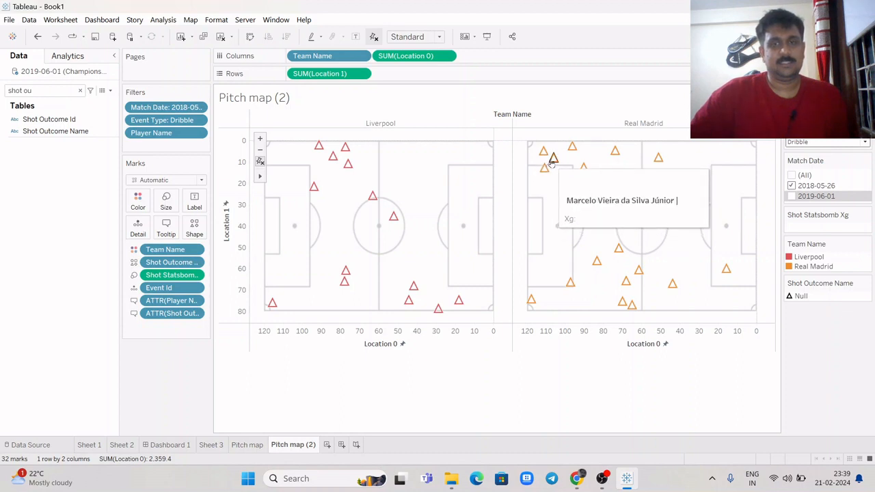
mouse_move(573, 148)
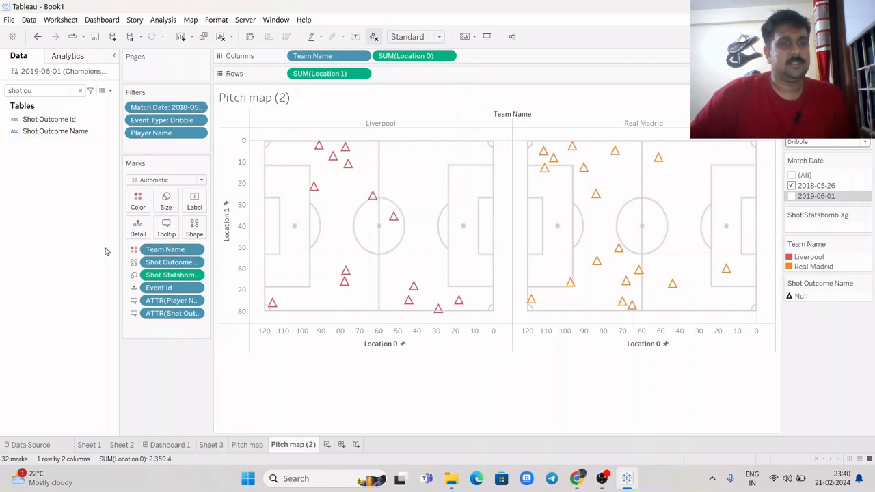
- Clear the data field search and set the Event Type filter back to Shot
click(80, 91)
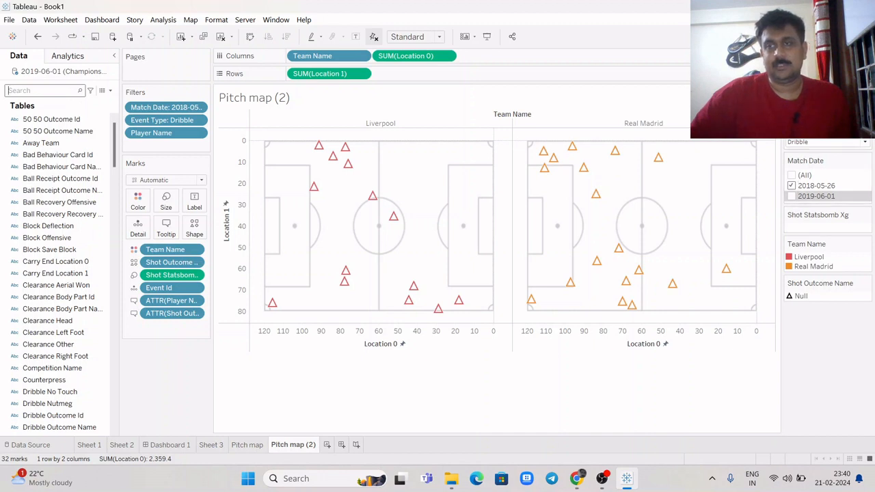
scroll(814, 246, down, 15)
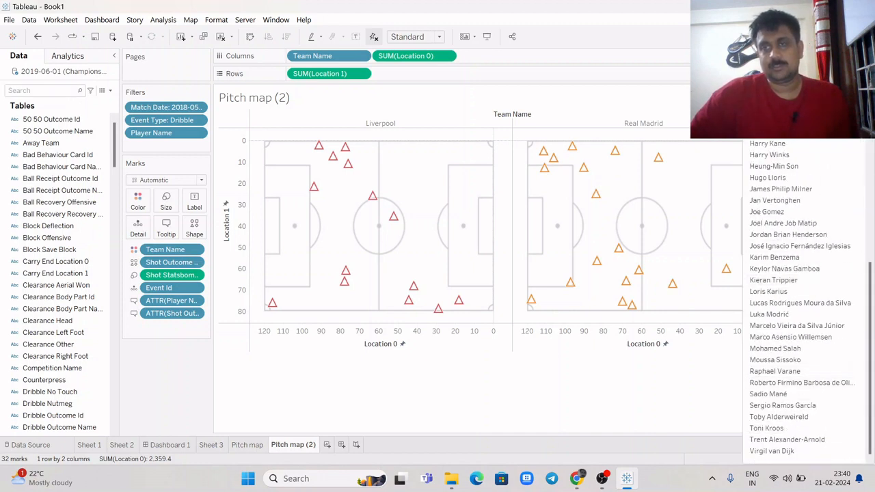
click(725, 99)
click(816, 142)
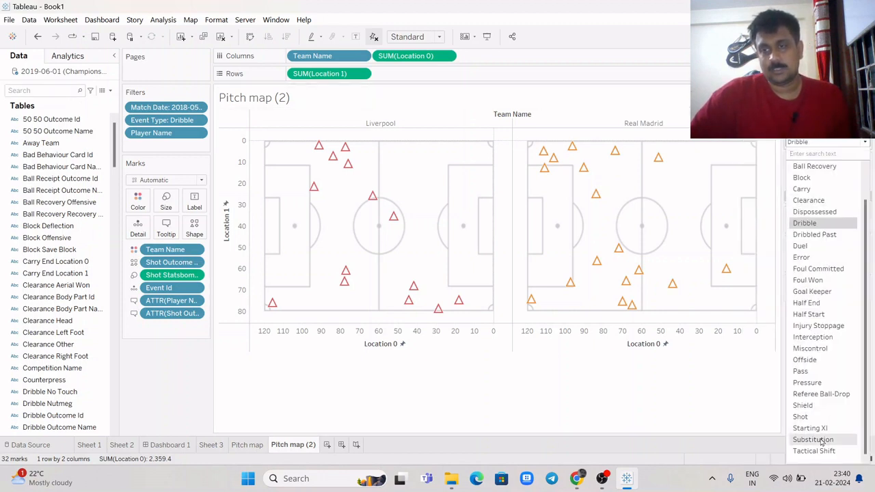
click(807, 417)
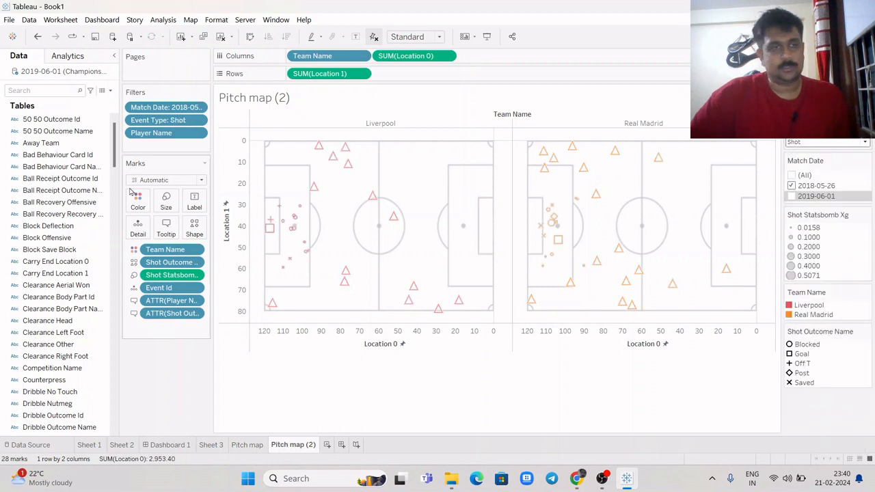
- Find the Player Name field by searching for "player", add it as a label on the shot marks, and check the labelled shots
click(61, 94)
text(player)
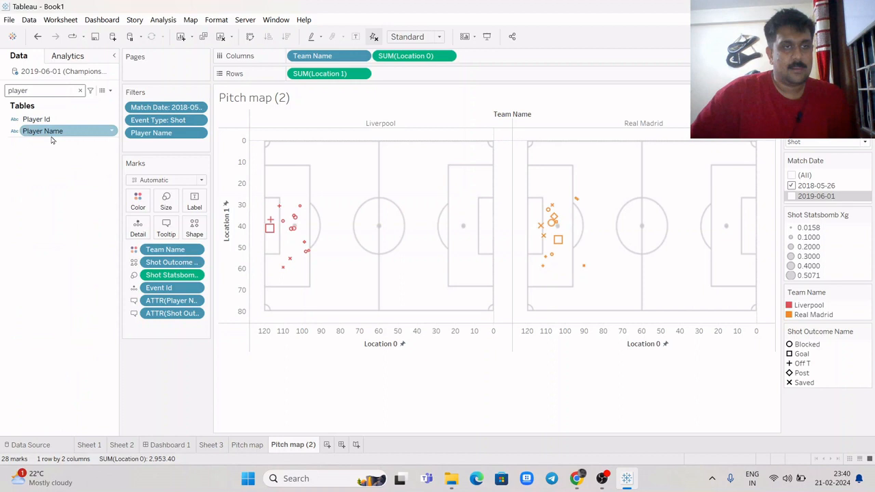
drag(51, 131, 199, 206)
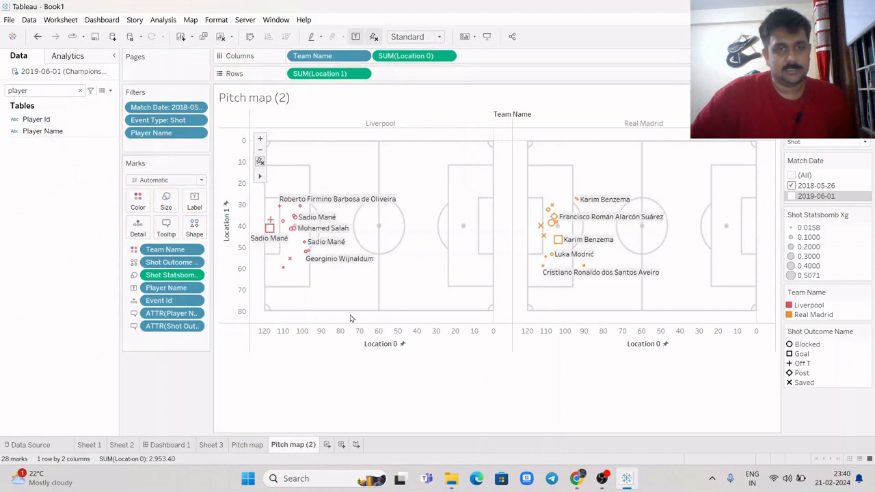
mouse_move(311, 265)
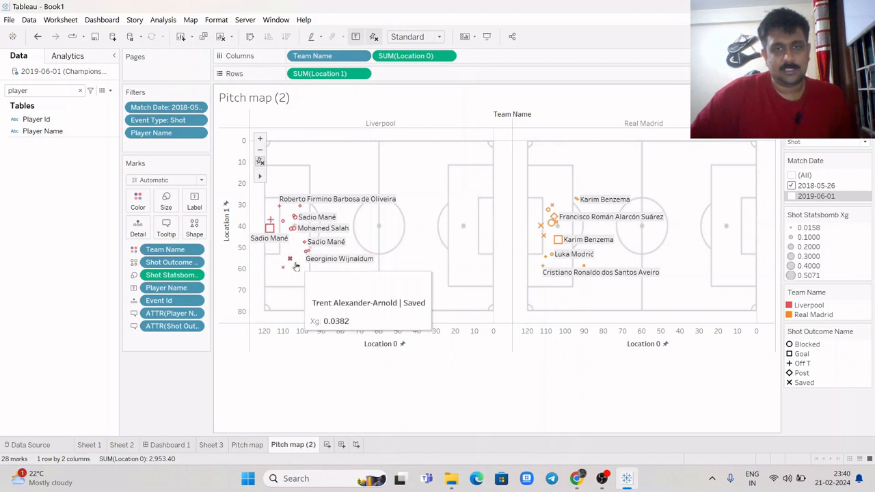
mouse_move(562, 279)
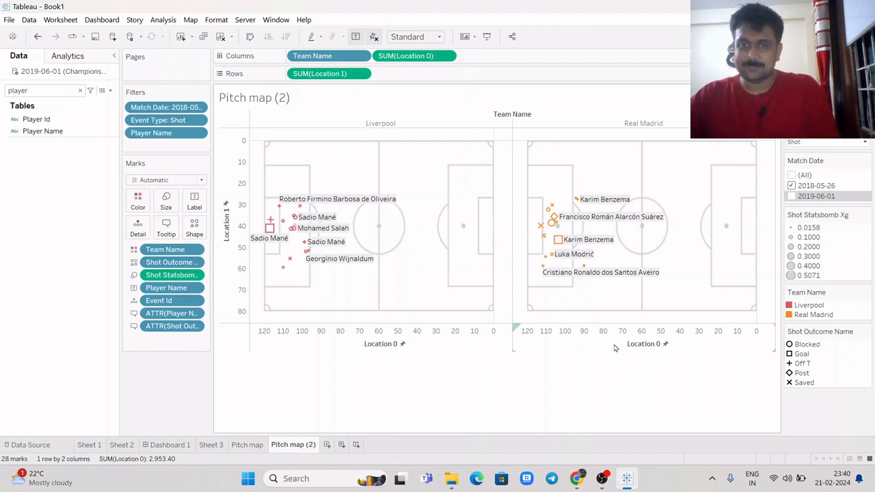
click(602, 478)
click(793, 359)
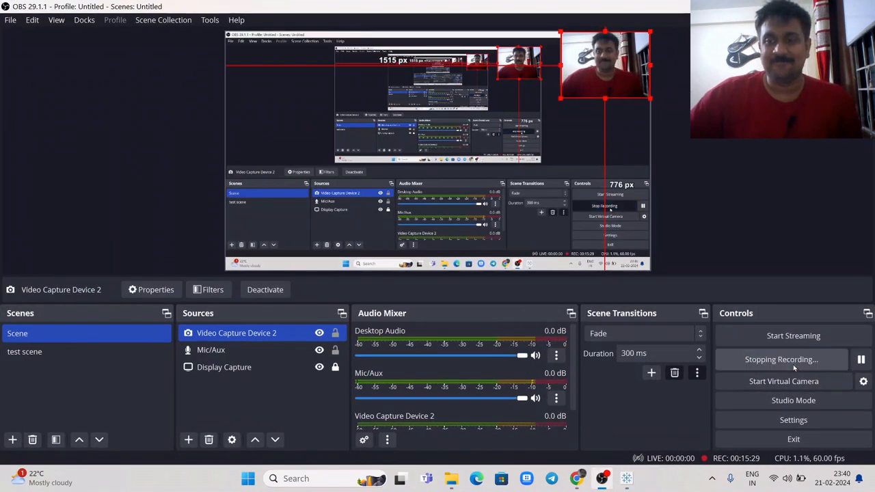